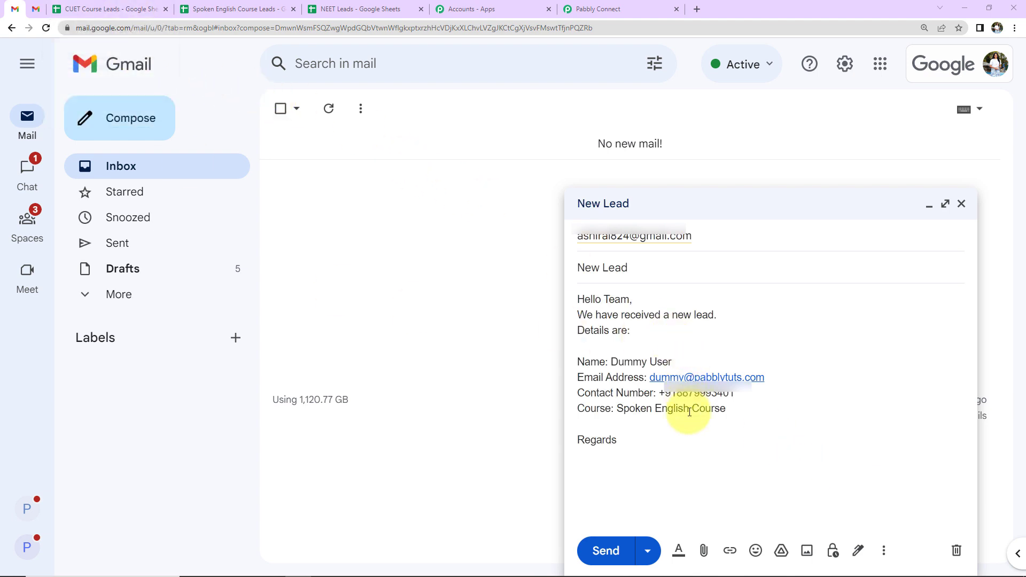
Review the New Lead email draft and the Spoken English Course Leads, CUET Course Leads and NEET Leads spreadsheets
left_click_drag(575, 412, 736, 412)
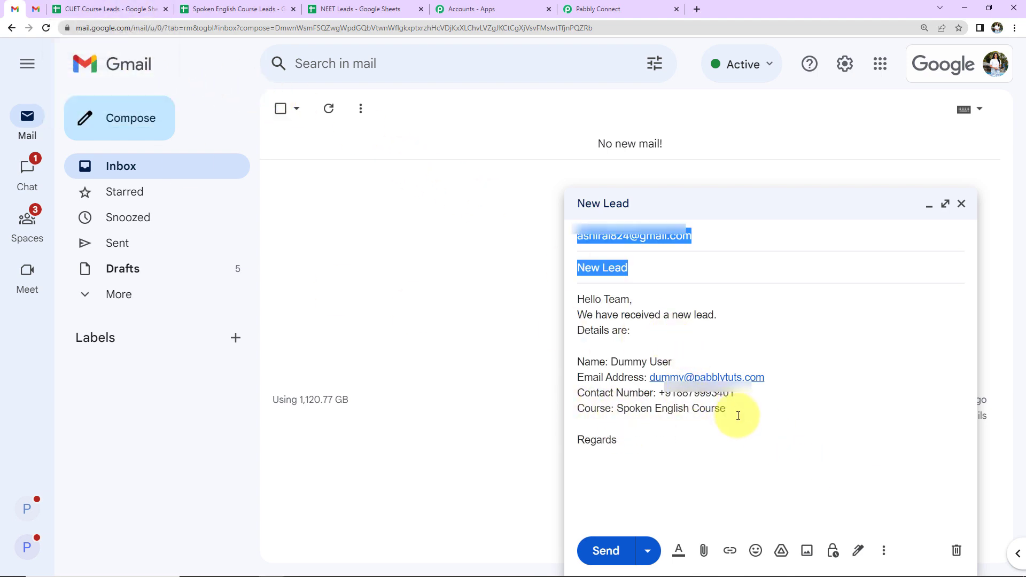
left_click(739, 416)
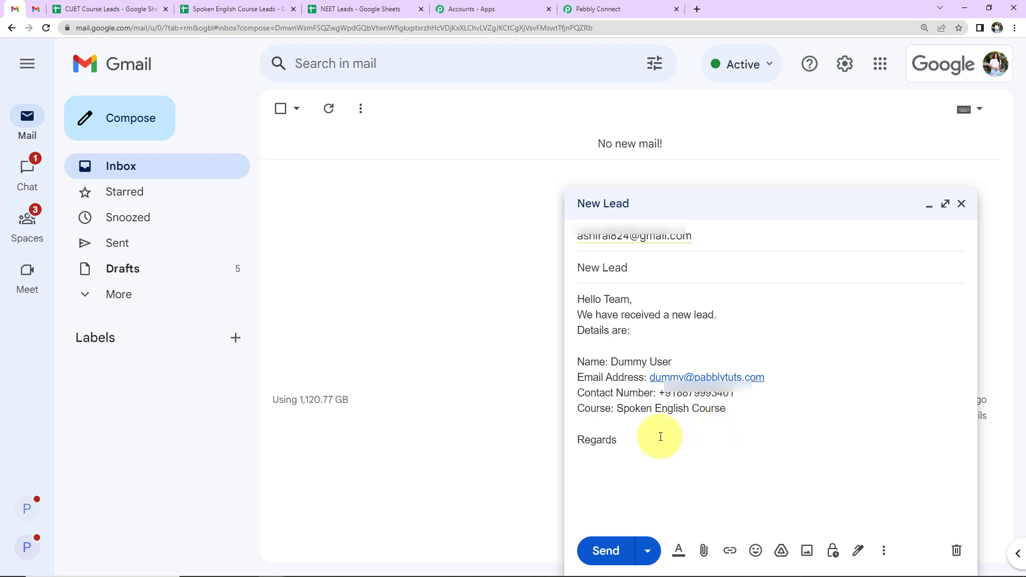
left_click(243, 11)
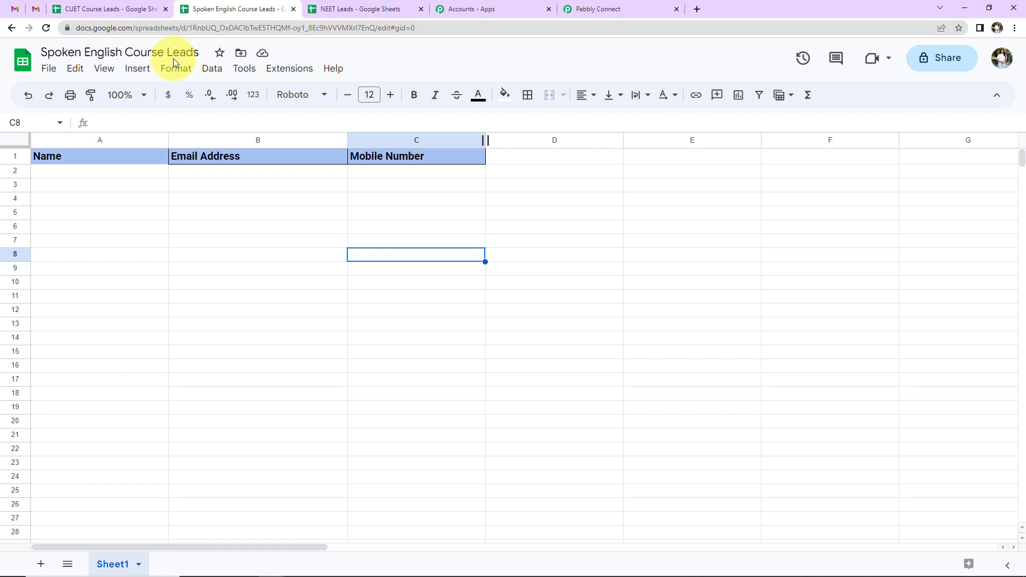
left_click(107, 11)
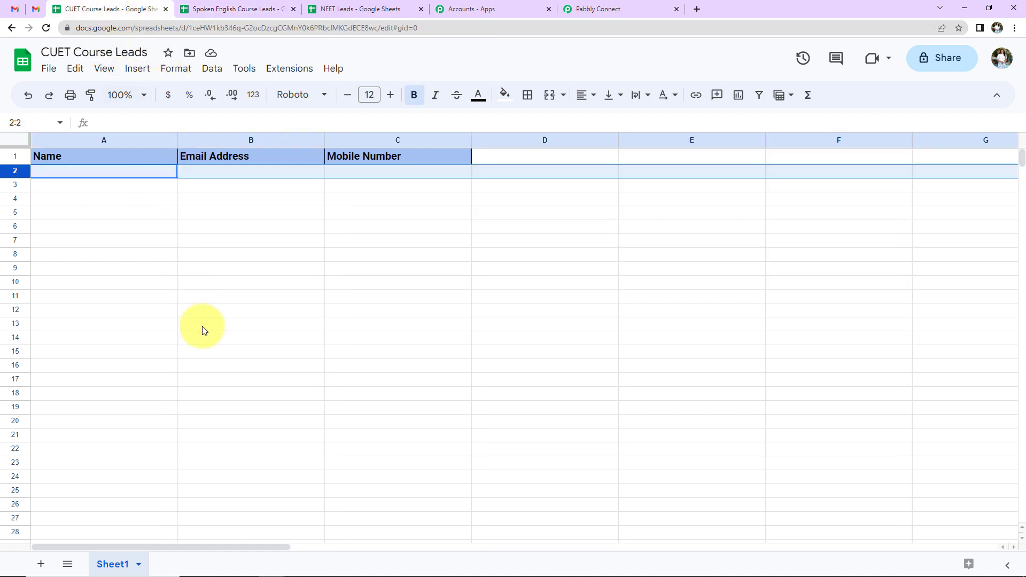
left_click(380, 11)
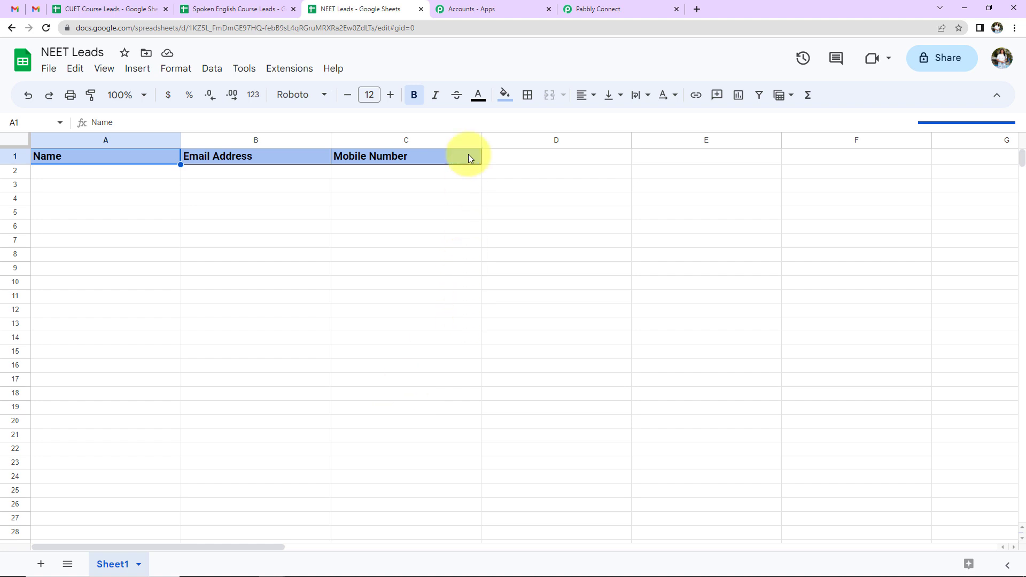
Switch to Pabbly Connect and create a workflow named "Add New Leads Received via Email to Different Google Sheets"
left_click(486, 10)
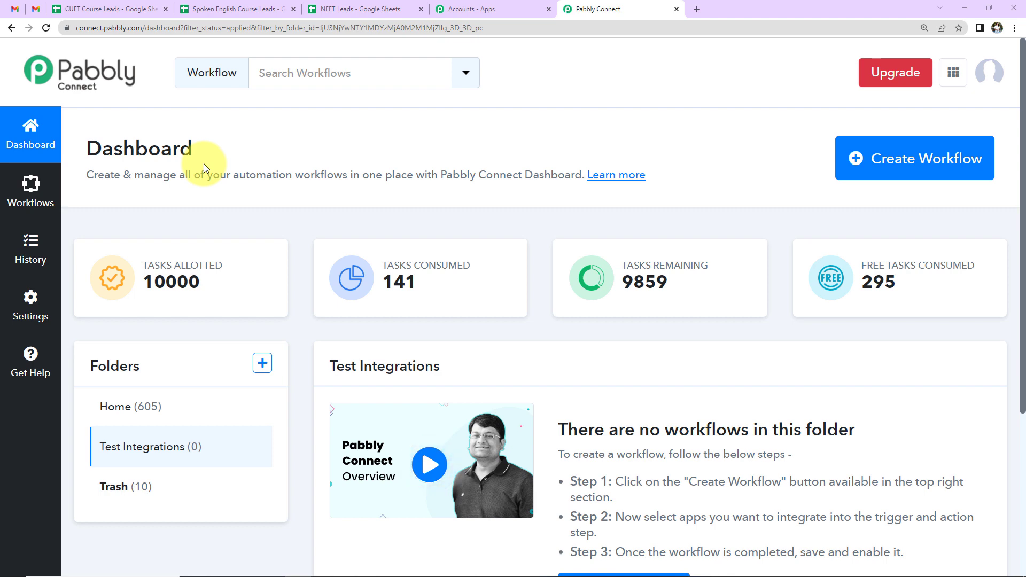
left_click(36, 181)
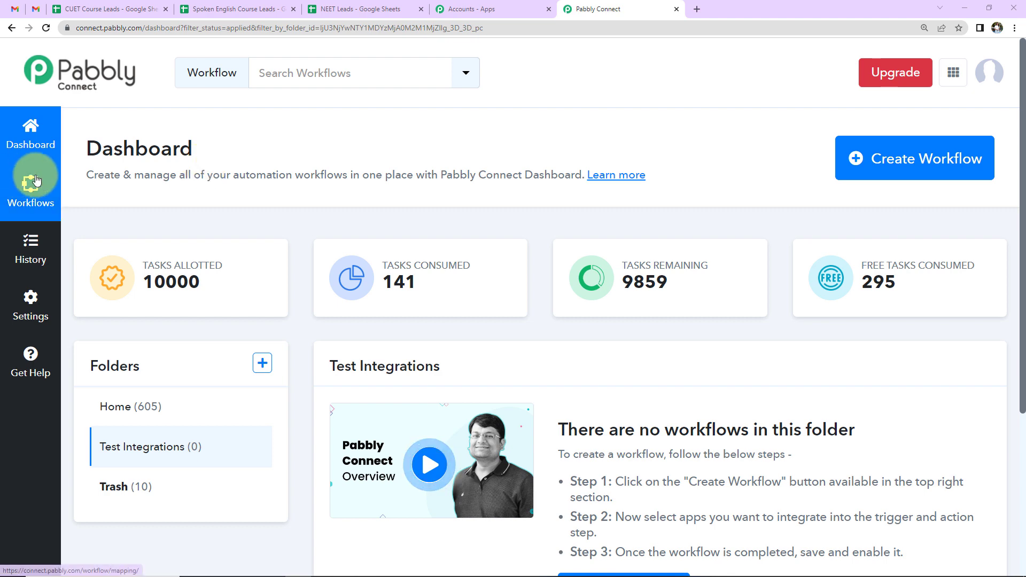
left_click(848, 174)
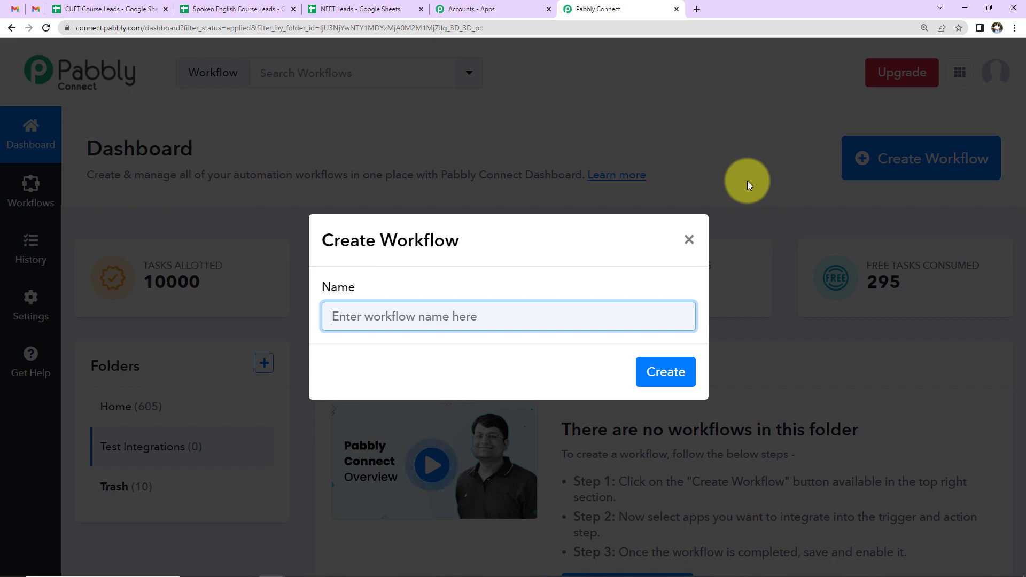
type("Add New Leads Received via Email to Different Google Sheets")
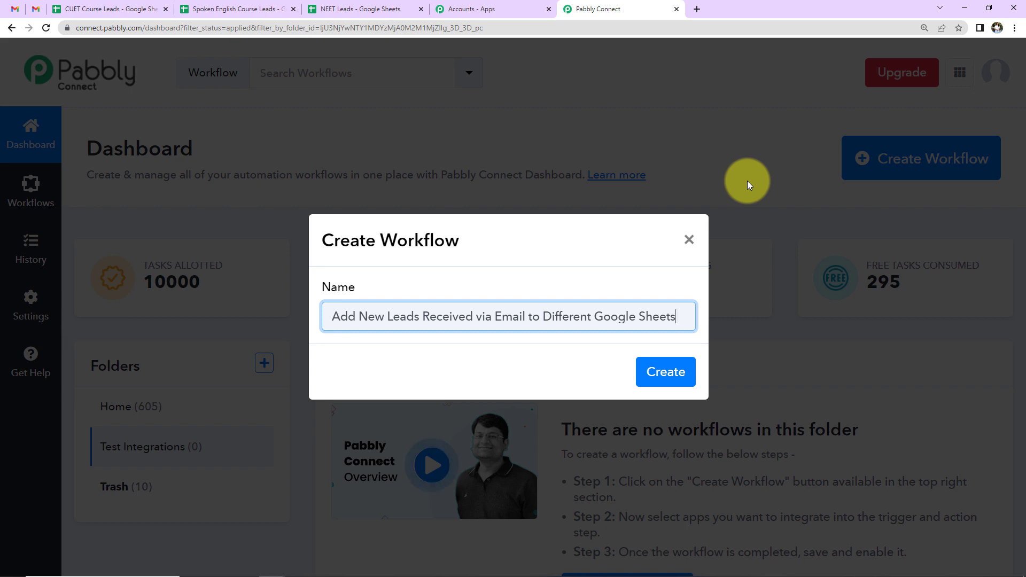
left_click(664, 370)
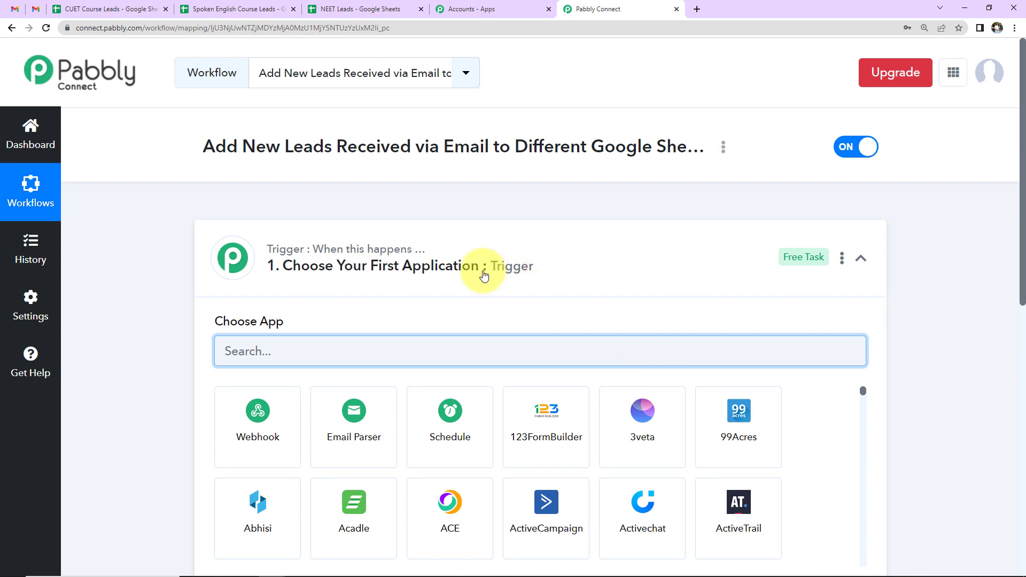
Choose Email Parser as the workflow's trigger app and copy its parser email address
scroll(512, 284, "down", 5)
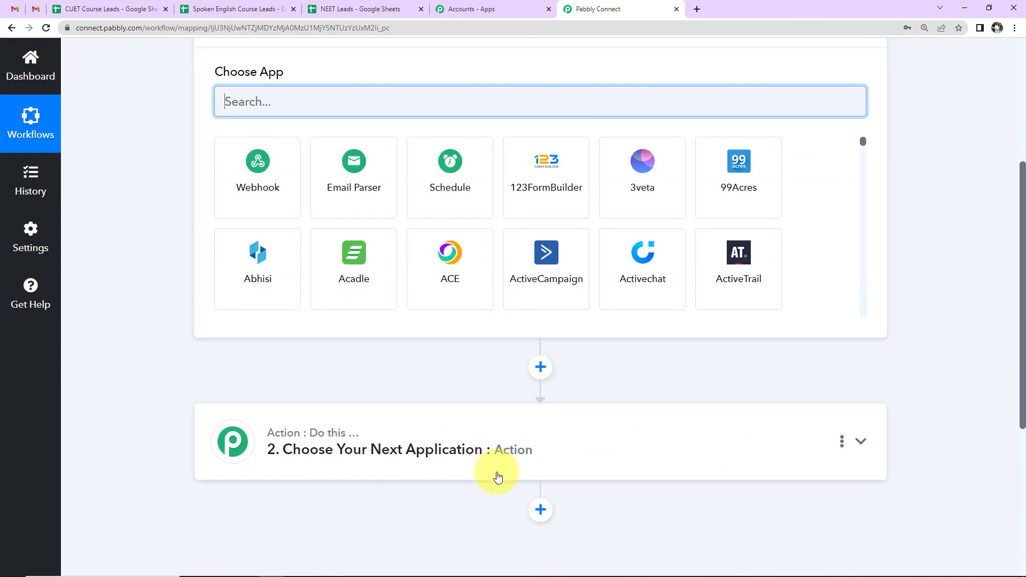
scroll(495, 472, "up", 3)
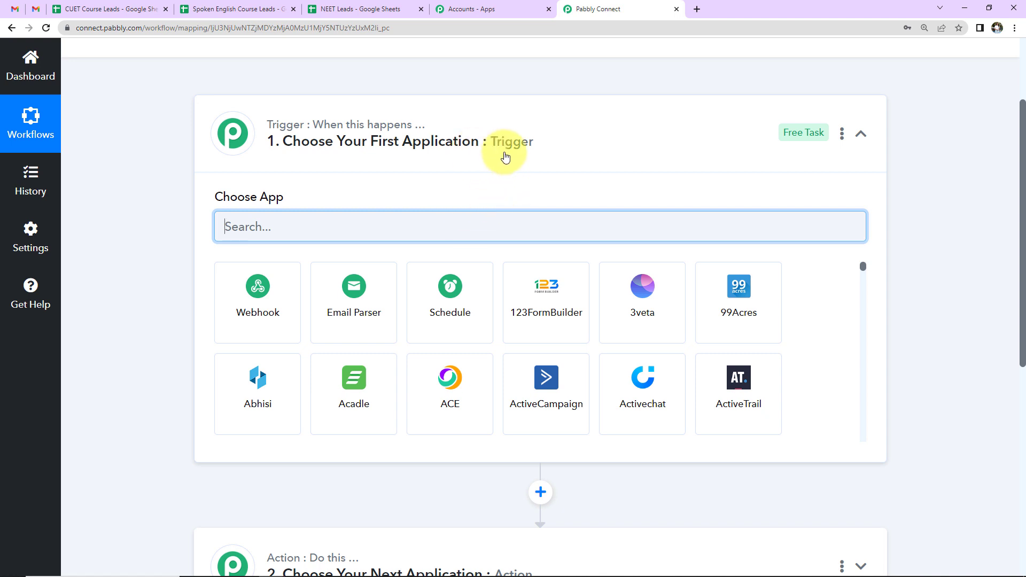
scroll(420, 251, "down", 6)
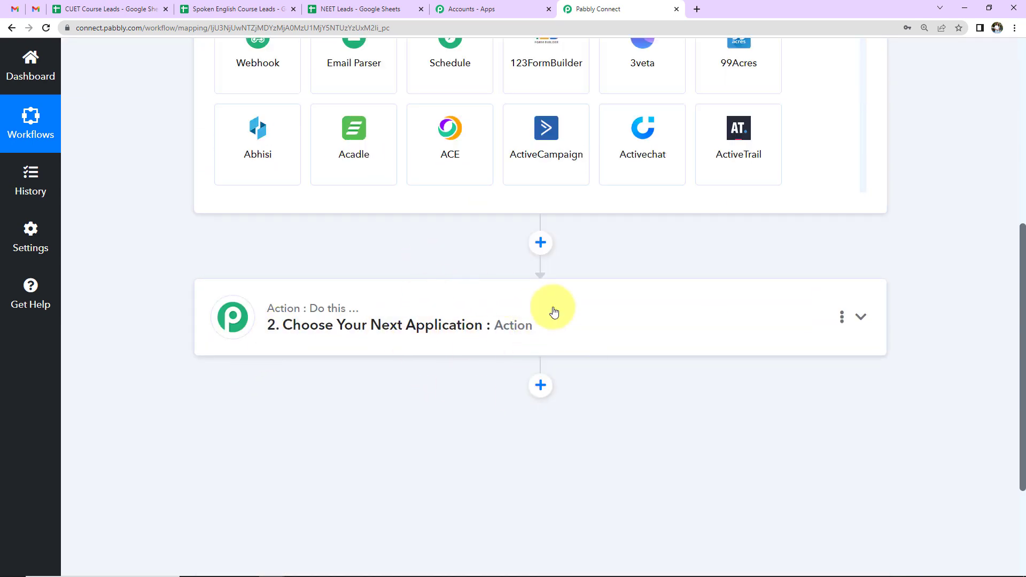
scroll(609, 326, "up", 3)
scroll(610, 316, "up", 3)
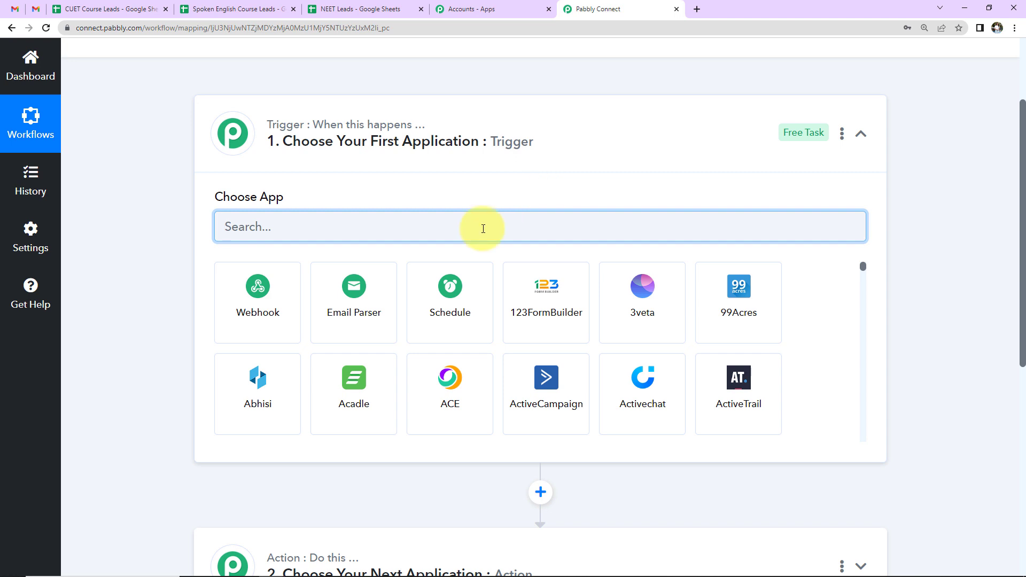
type("Email")
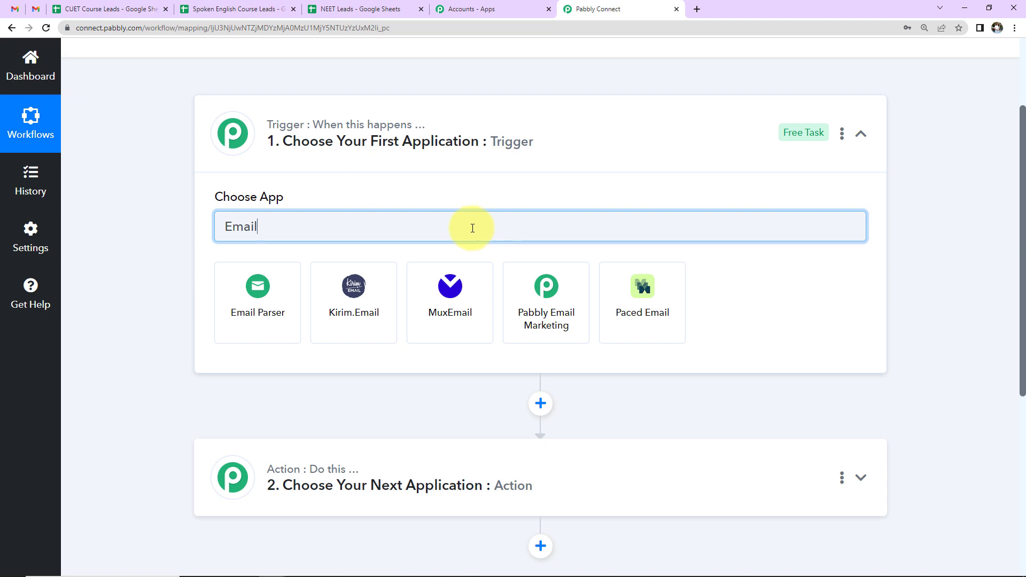
left_click(258, 292)
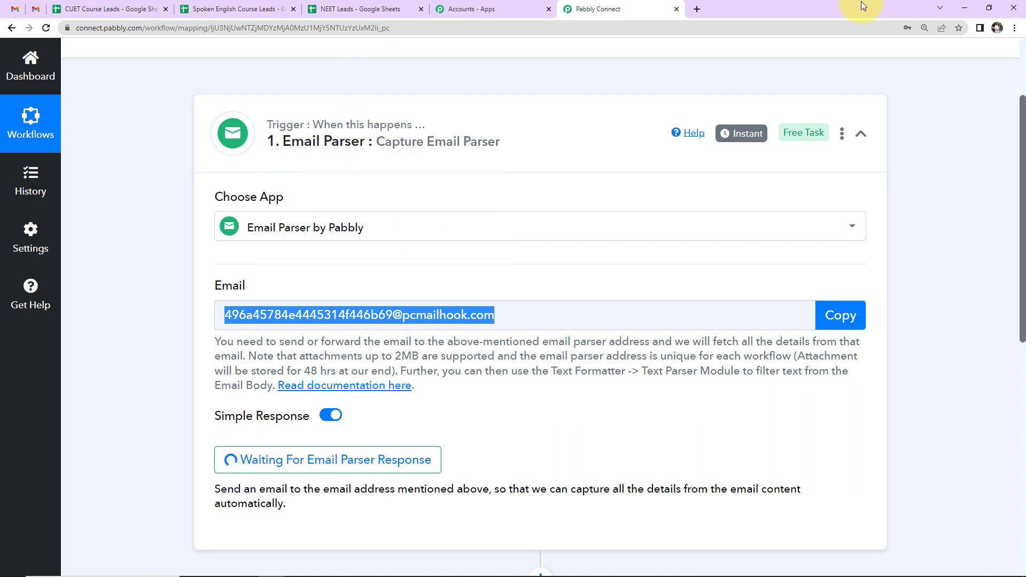
left_click(168, 332)
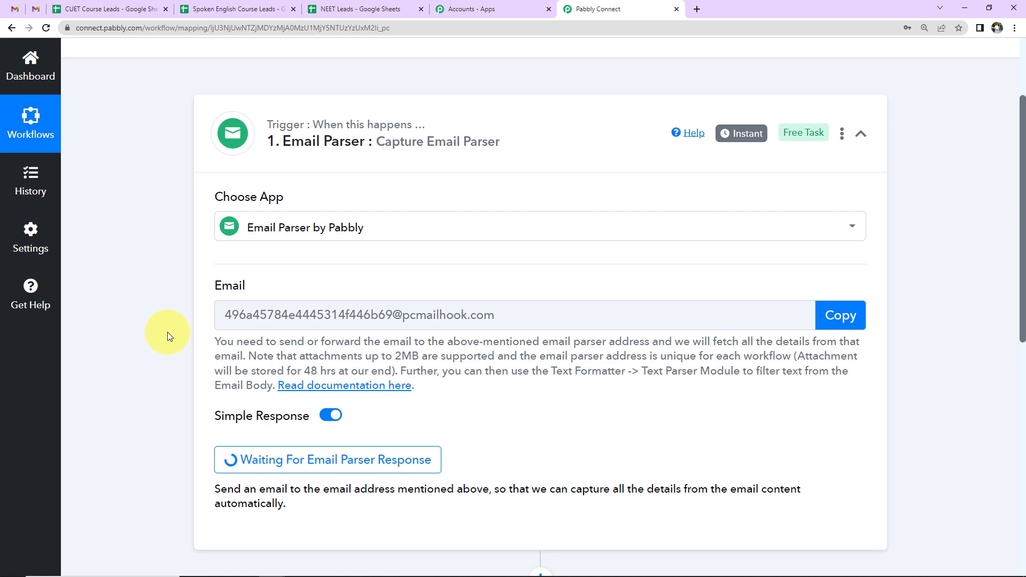
left_click(839, 317)
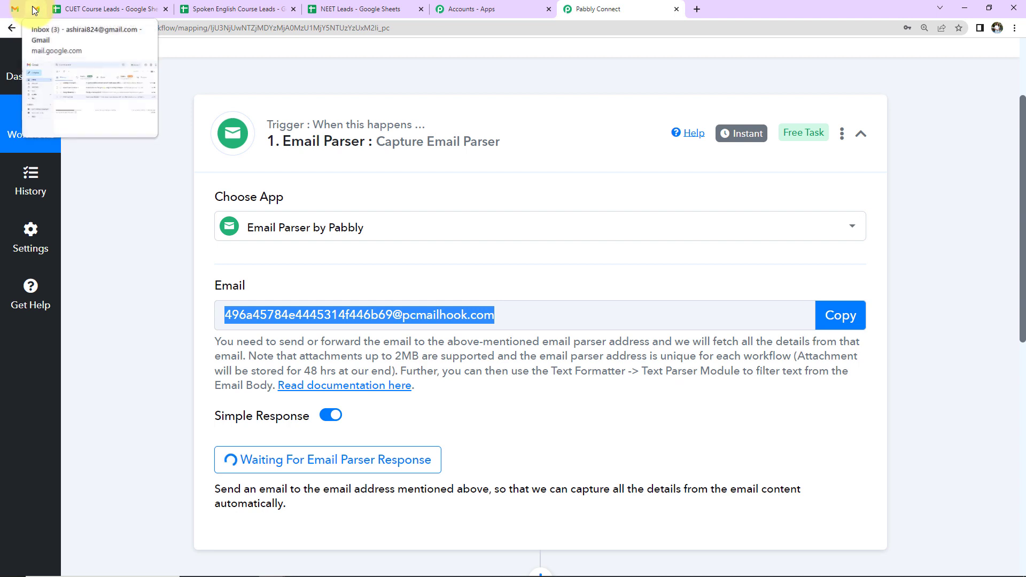
Switch to the second Gmail account and open its Forwarding and POP/IMAP settings
left_click(34, 10)
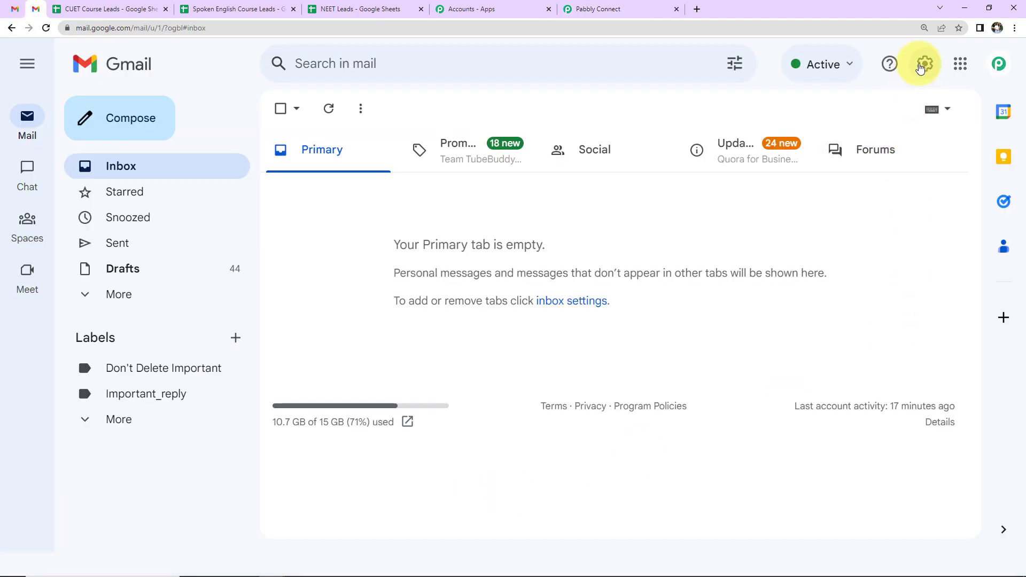
left_click(920, 66)
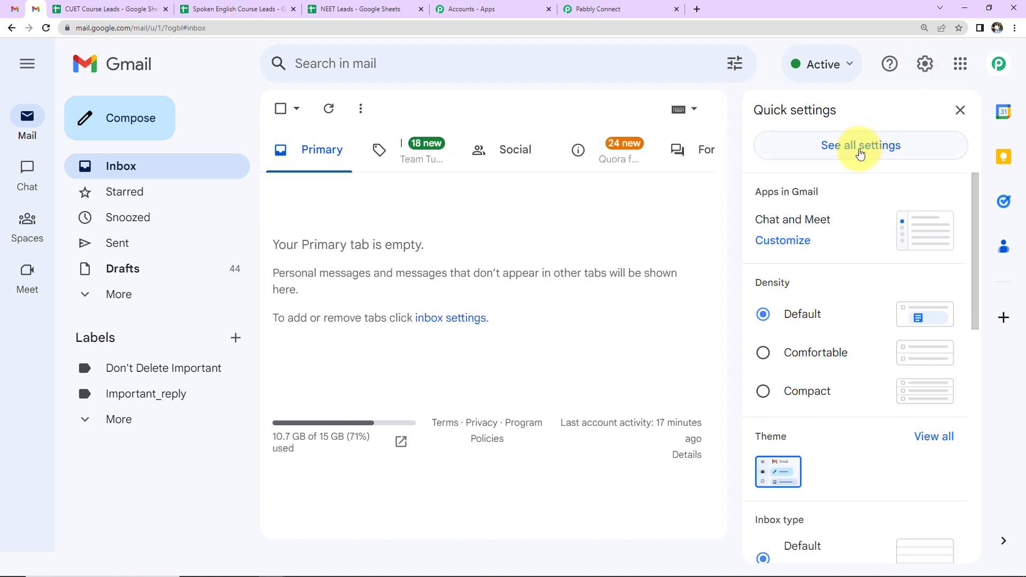
left_click(851, 152)
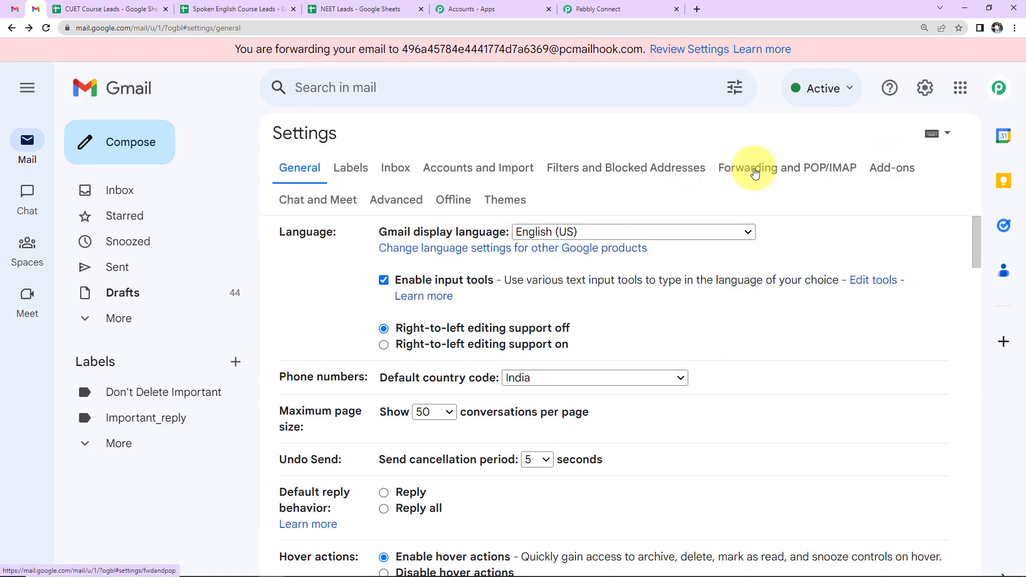
left_click(754, 172)
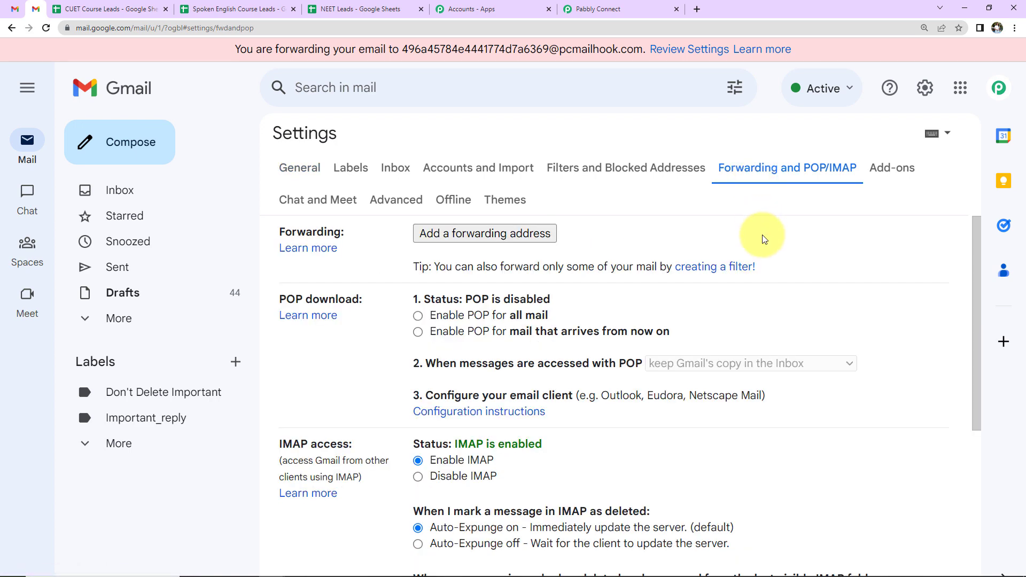
Add the copied parser email address as a new forwarding address and proceed with the forwarding confirmation
left_click(505, 238)
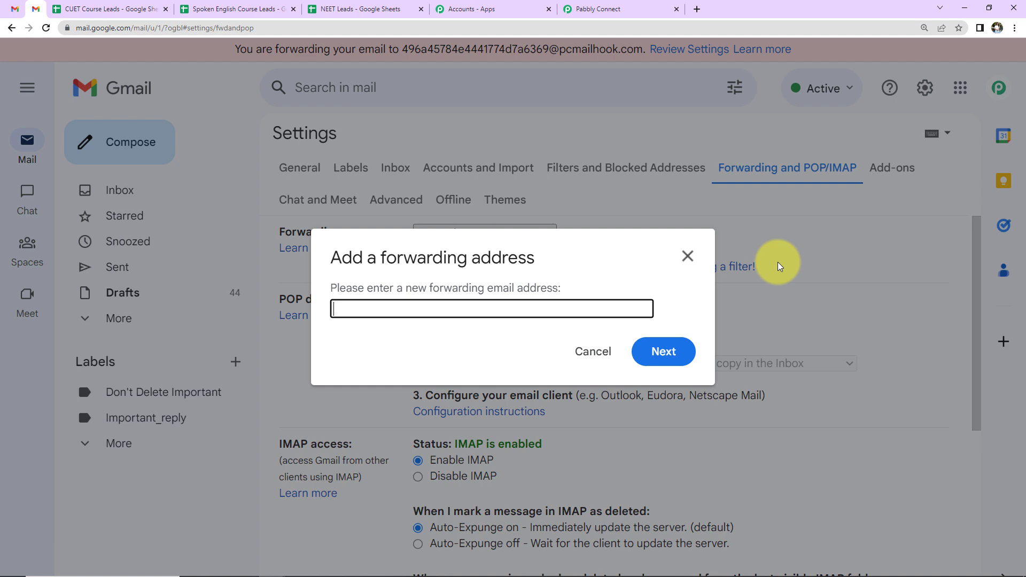
key("ctrl+v")
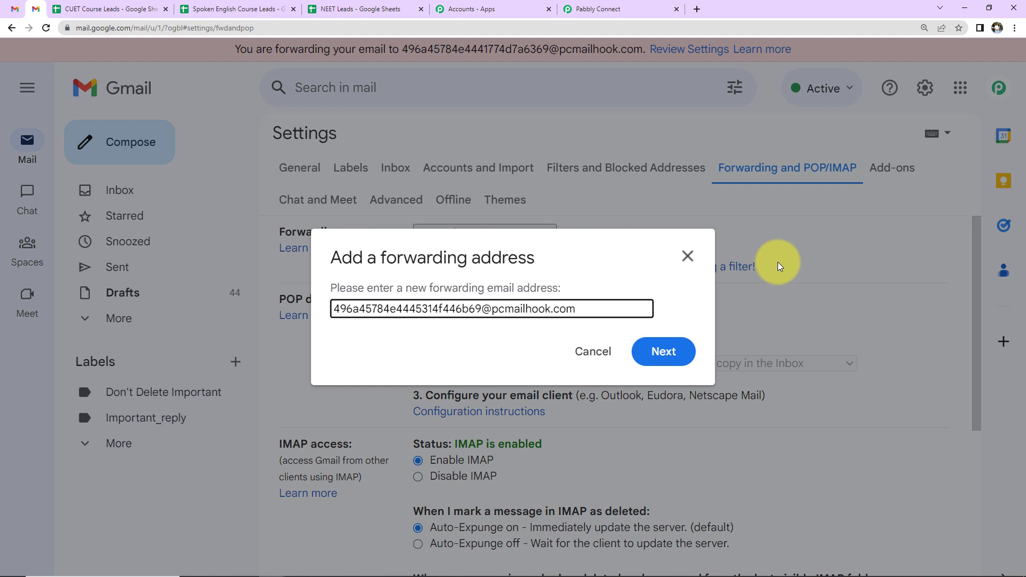
left_click(687, 357)
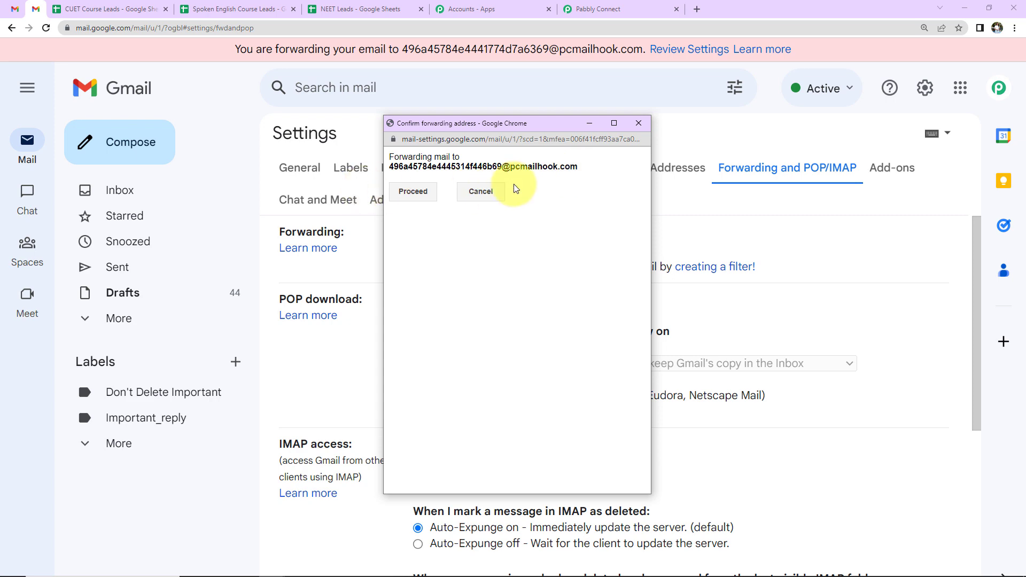
left_click(412, 191)
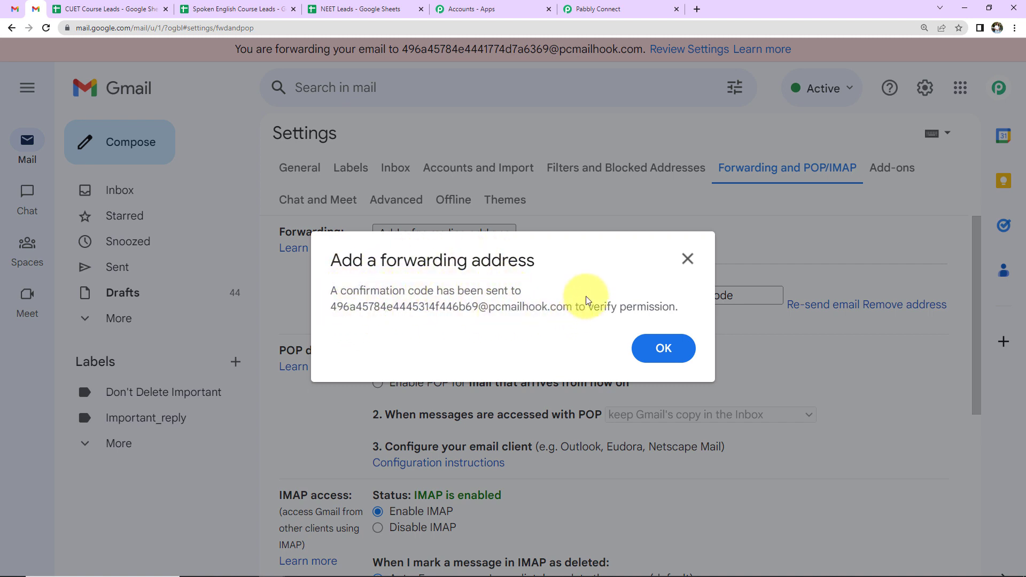
left_click(666, 349)
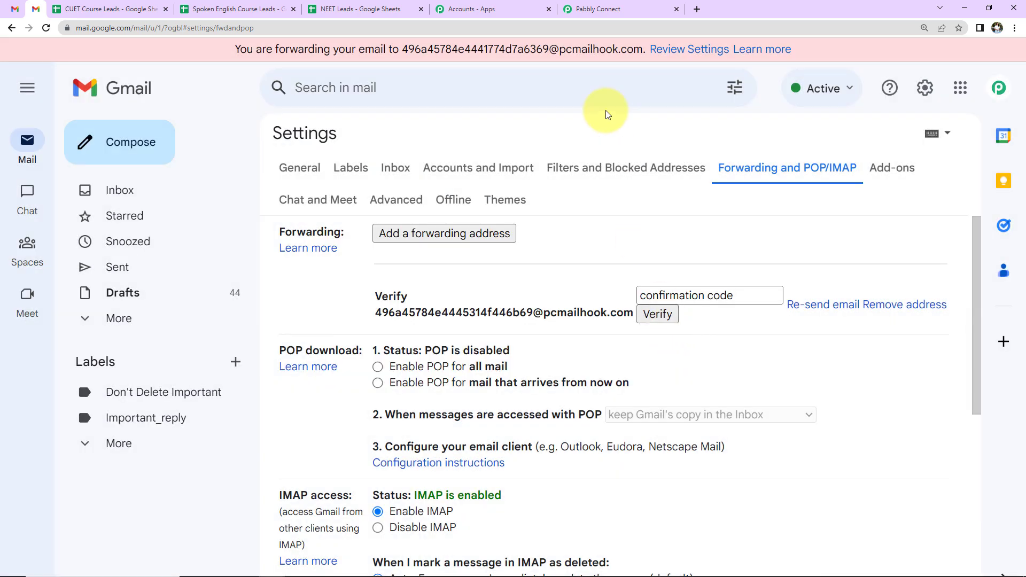
Switch to Pabbly Connect and copy the confirmation code from the Body Text of the captured email parser response
left_click(609, 12)
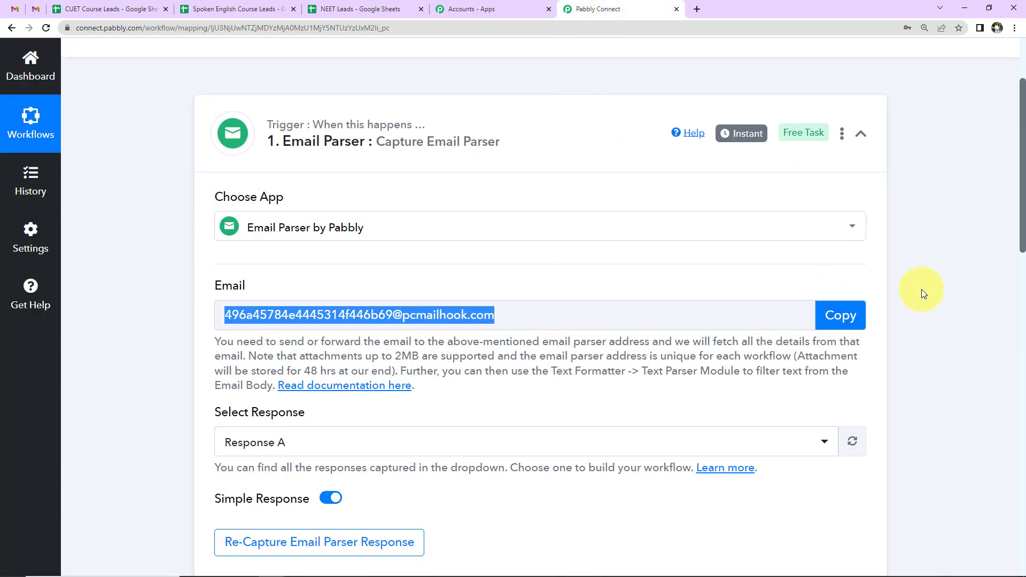
scroll(921, 289, "down", 8)
scroll(922, 289, "down", 3)
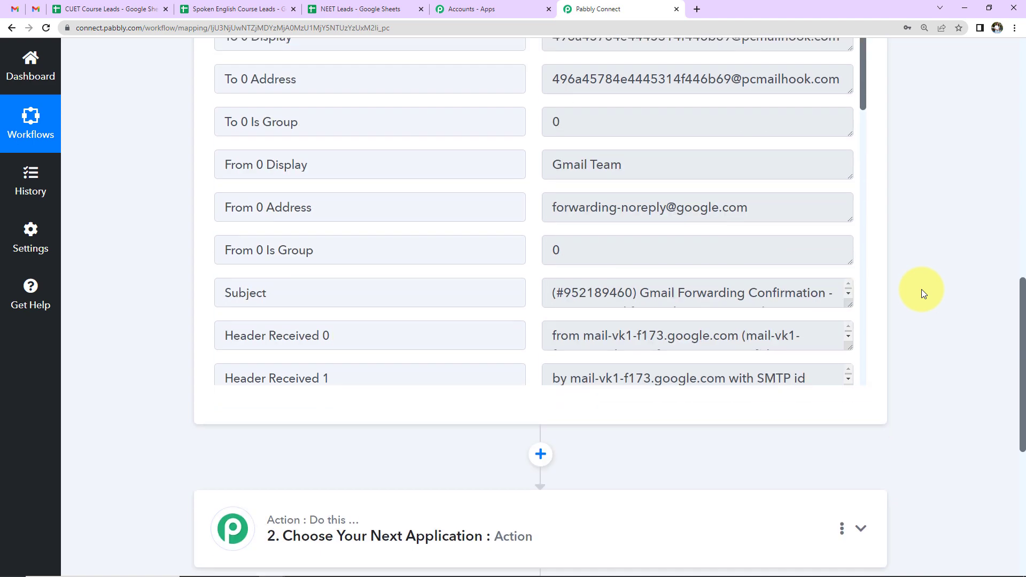
scroll(680, 162, "down", 10)
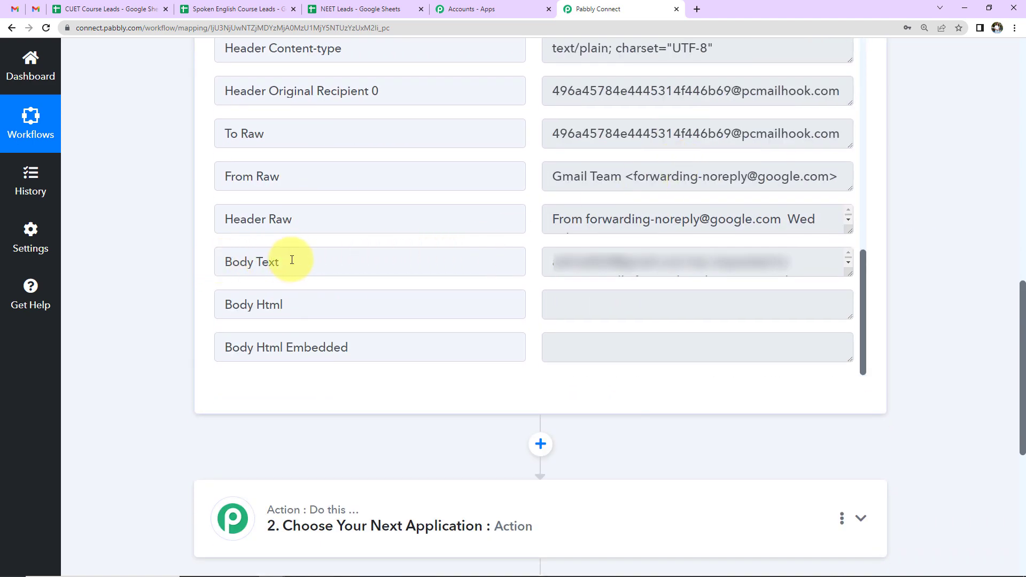
left_click_drag(850, 273, 854, 340)
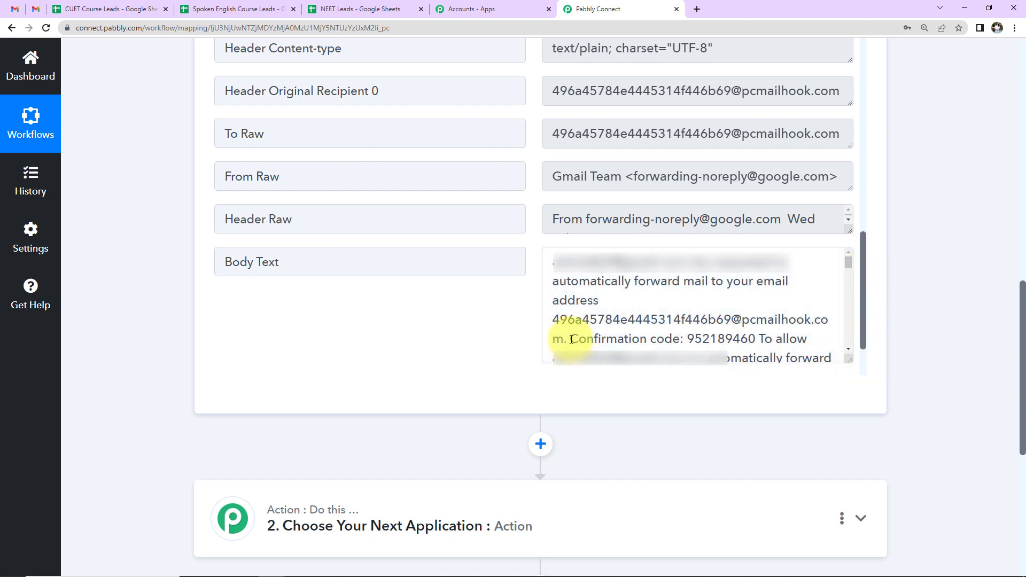
left_click_drag(578, 341, 766, 337)
double_click(721, 338)
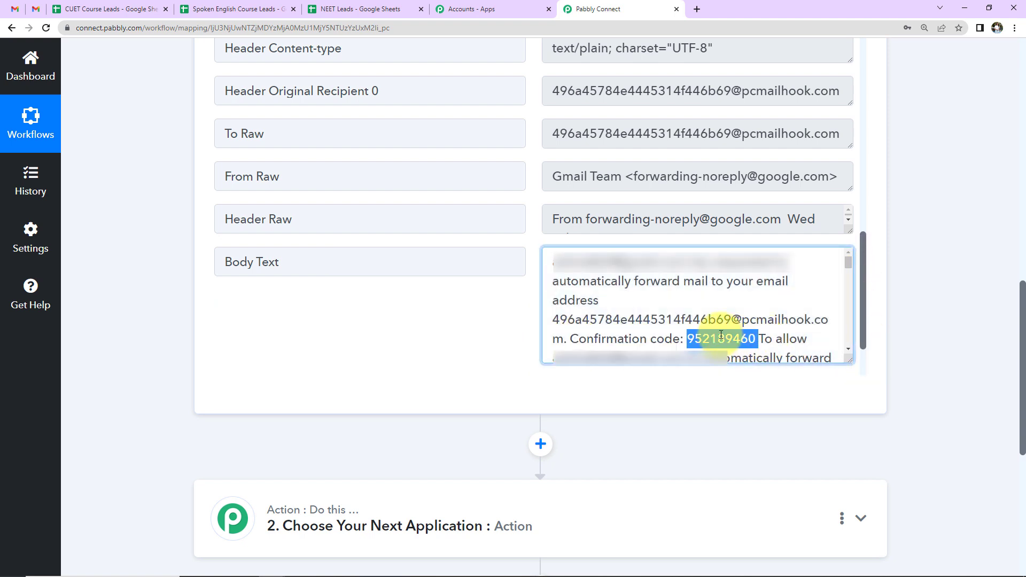
right_click(724, 342)
left_click(742, 351)
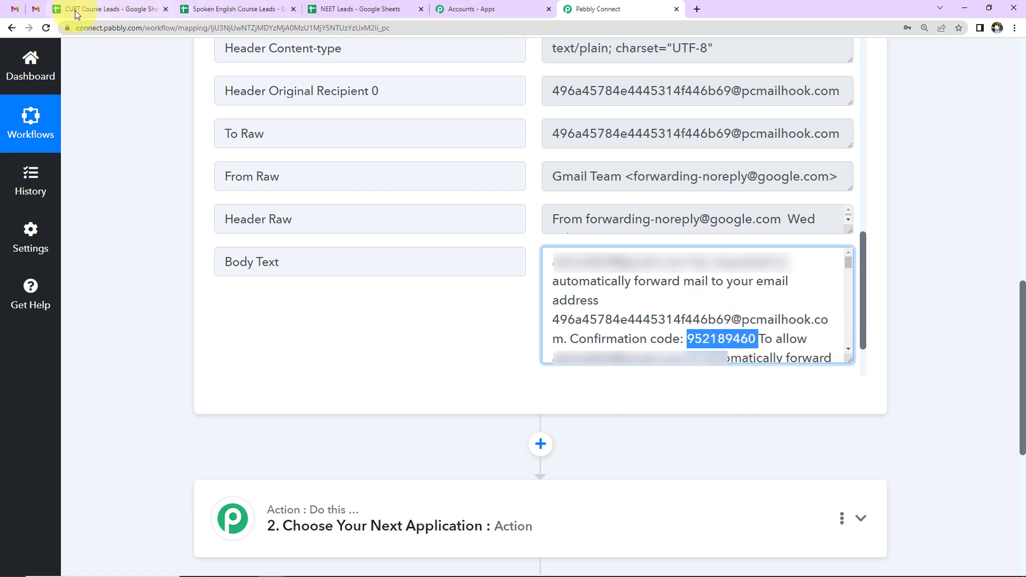
Switch to the second Gmail account and verify the parser forwarding address by entering the copied confirmation code
left_click(36, 9)
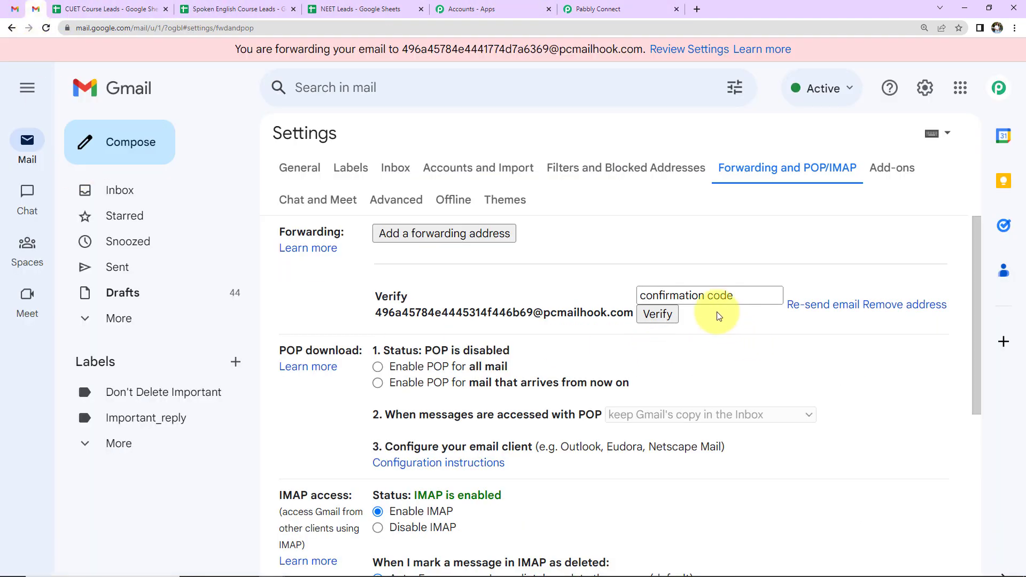
left_click(703, 298)
key("ctrl+v")
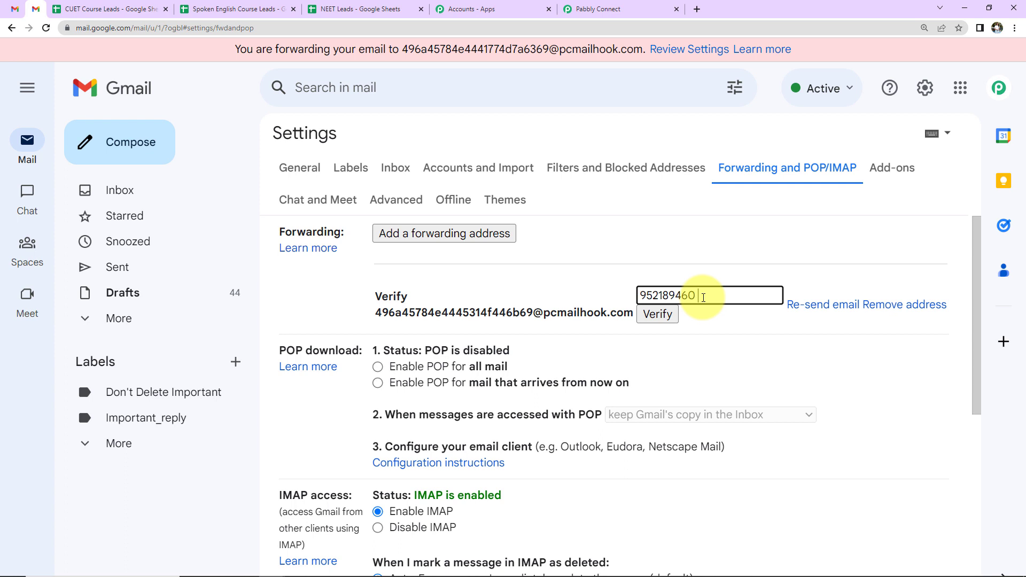
left_click(654, 314)
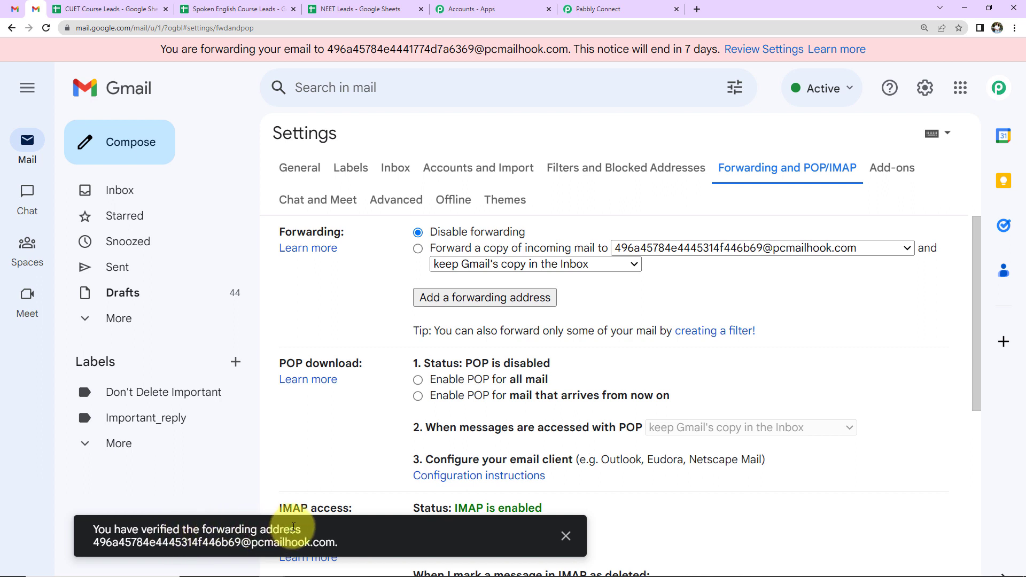
left_click(566, 536)
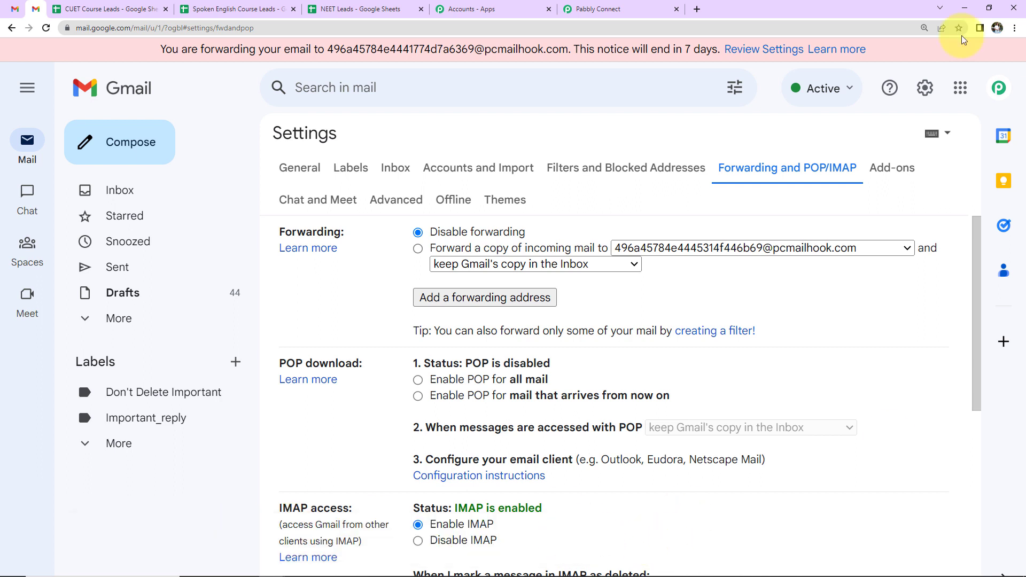
Enable forwarding a copy of incoming mail to the verified parser address, keeping Gmail's copy in the Inbox, and save the changes
left_click(418, 248)
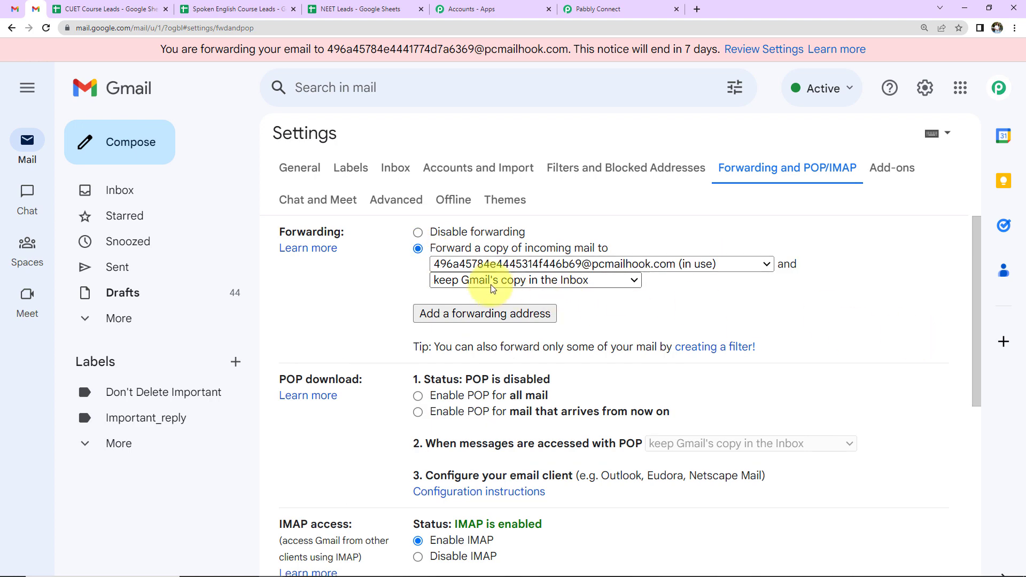
scroll(856, 298, "down", 10)
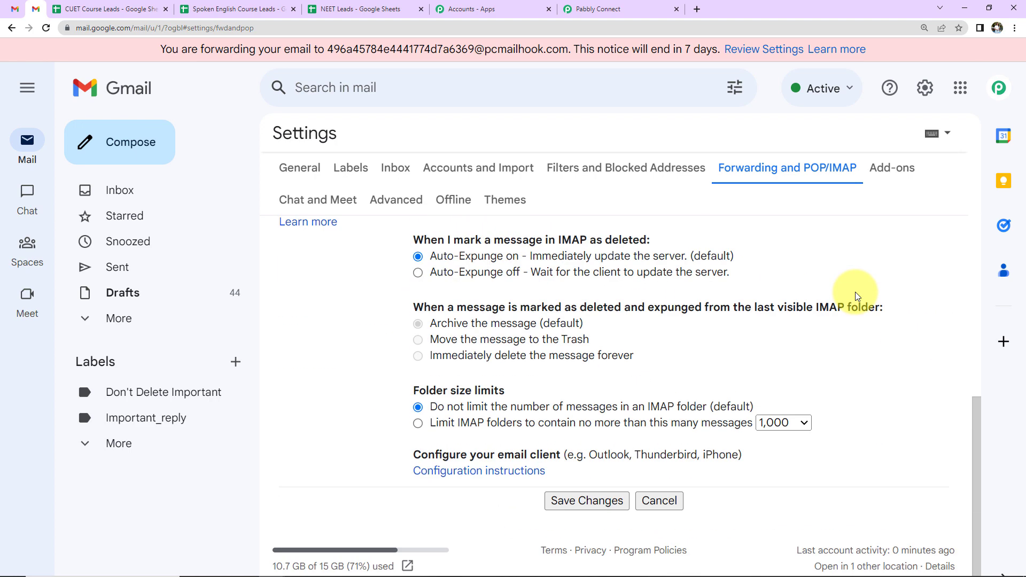
left_click(587, 498)
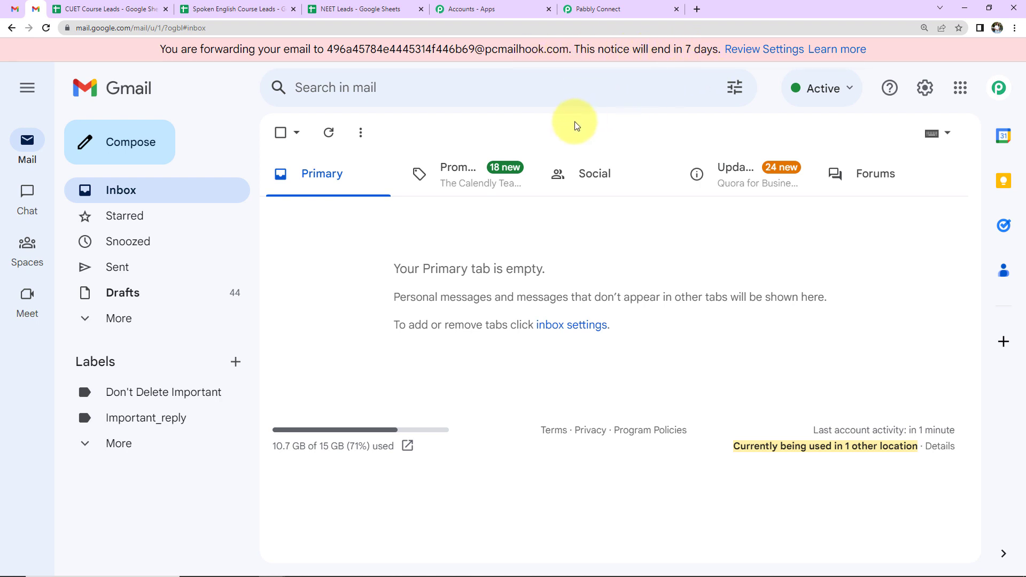
Switch to Pabbly Connect and start re-capturing the email parser response for the trigger, agreeing to recapture it
left_click(623, 12)
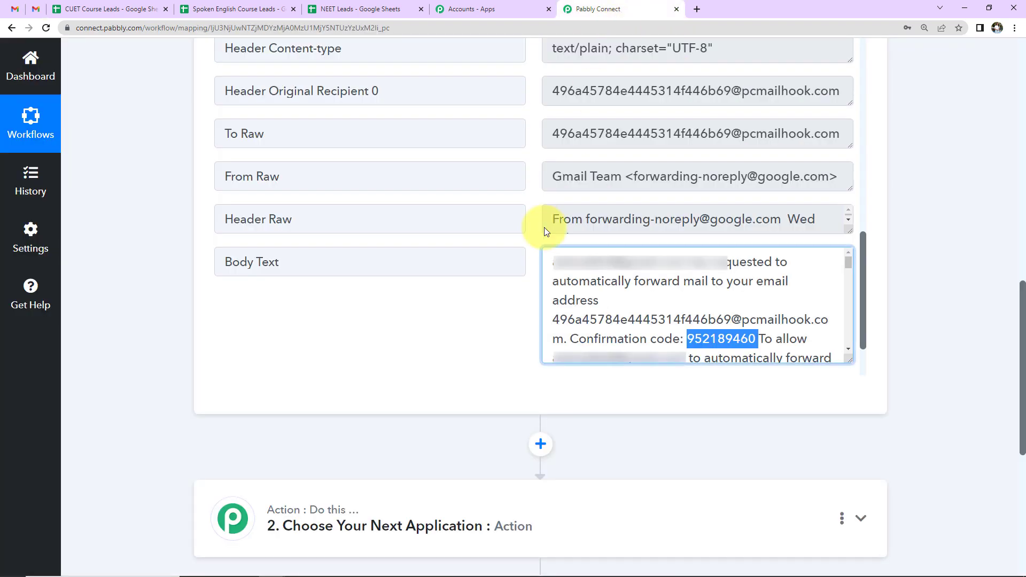
scroll(459, 310, "up", 12)
scroll(181, 246, "up", 5)
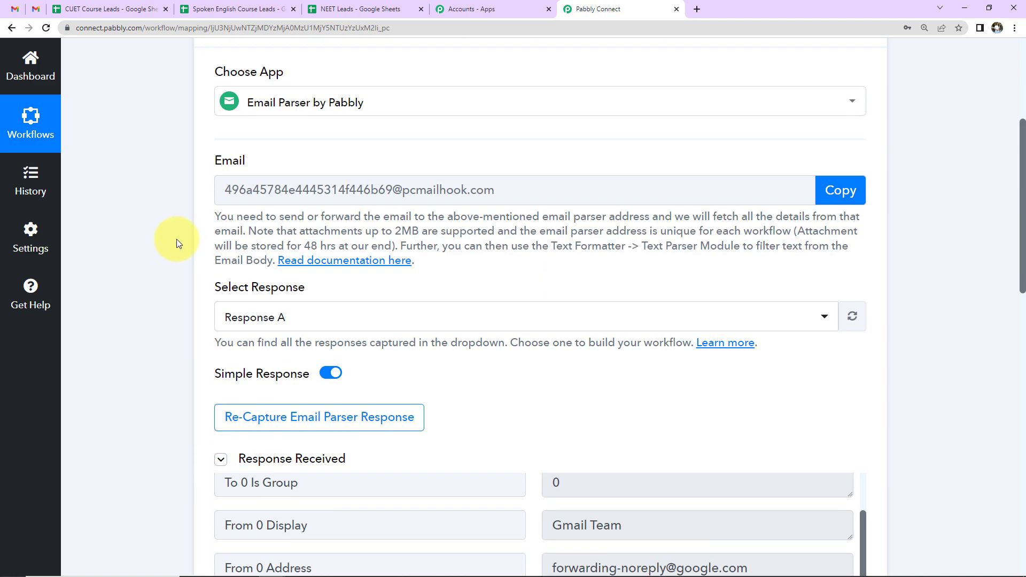
left_click(232, 418)
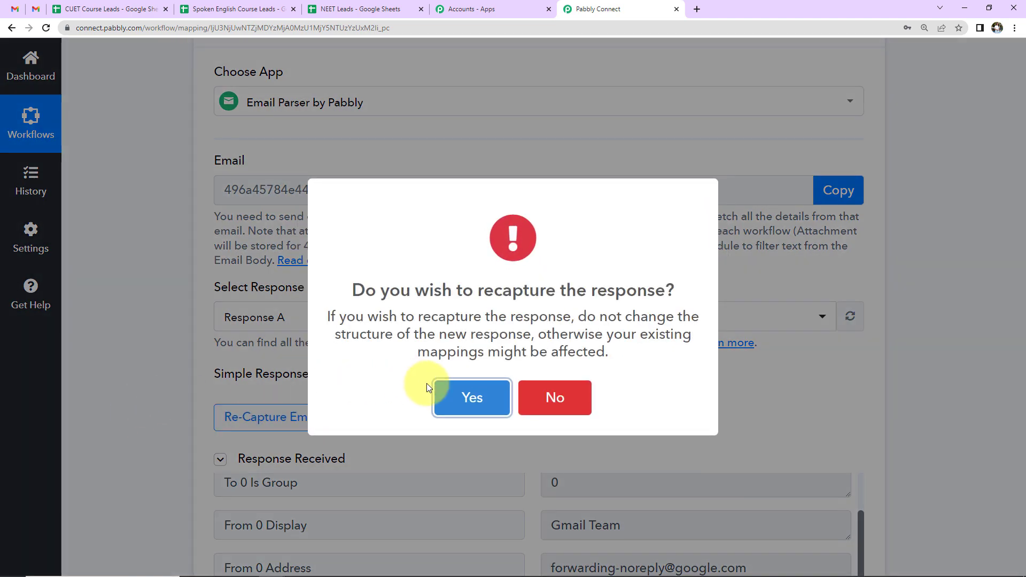
left_click(446, 396)
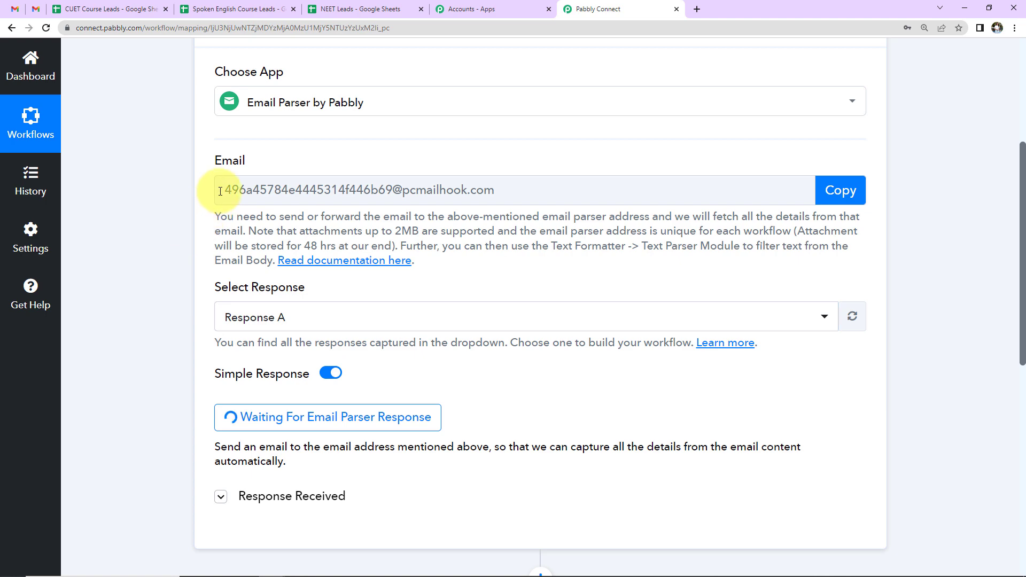
left_click_drag(220, 192, 488, 191)
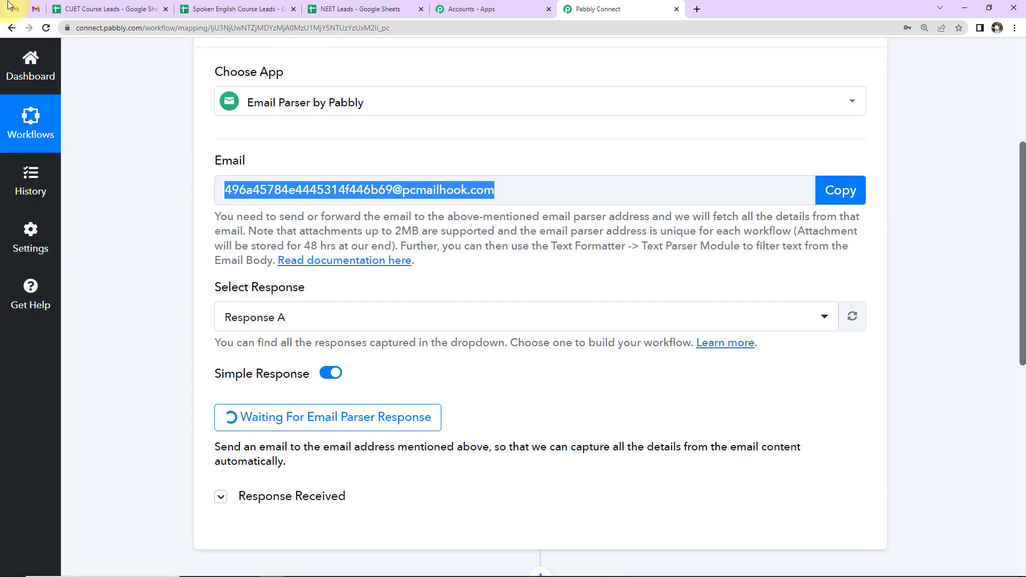
From the first Gmail account, send the second account a "New Lead" email with the dummy lead's contact details and course Spoken English Course
left_click(35, 9)
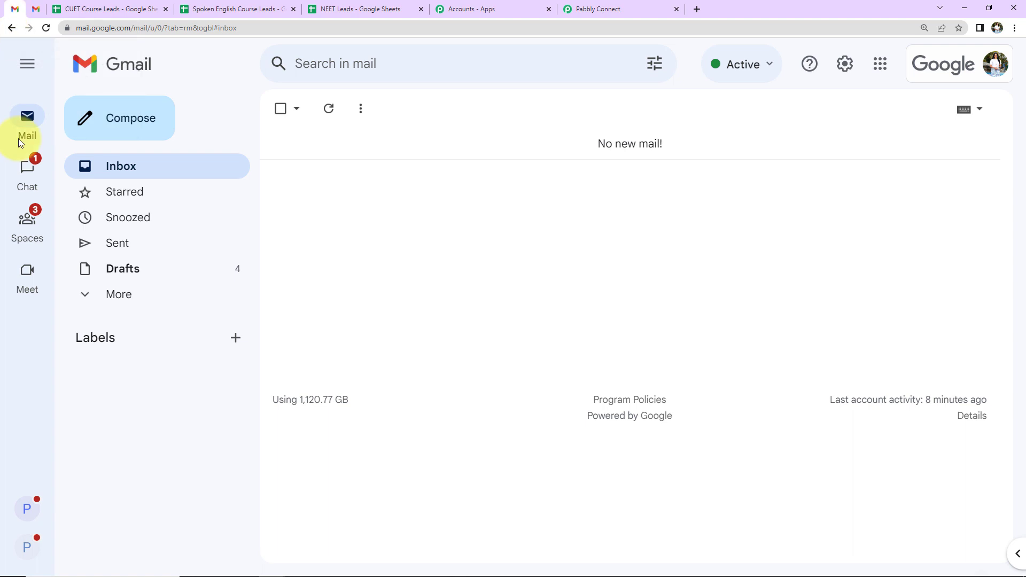
left_click(98, 109)
type("neha")
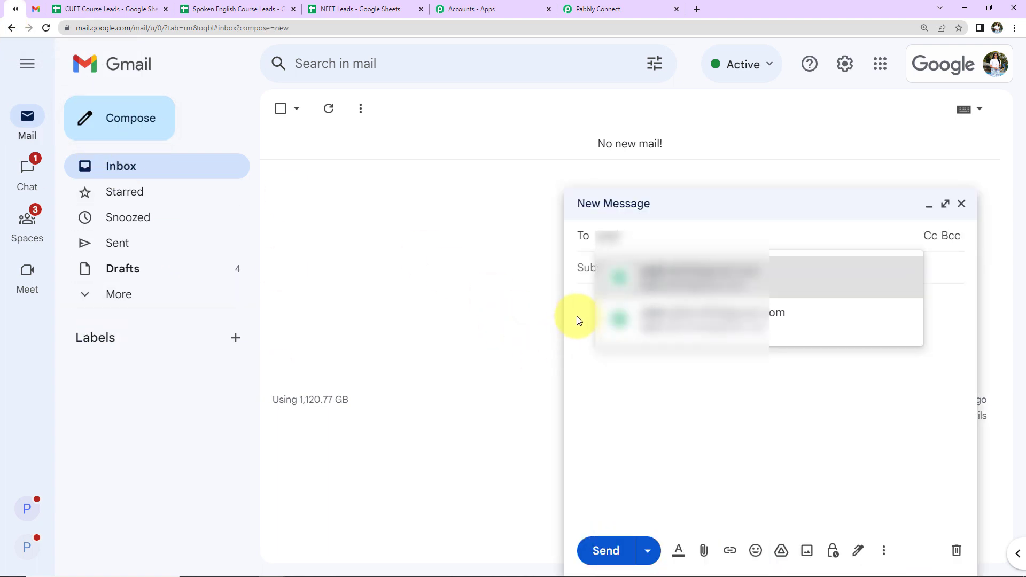
left_click(751, 268)
left_click(663, 282)
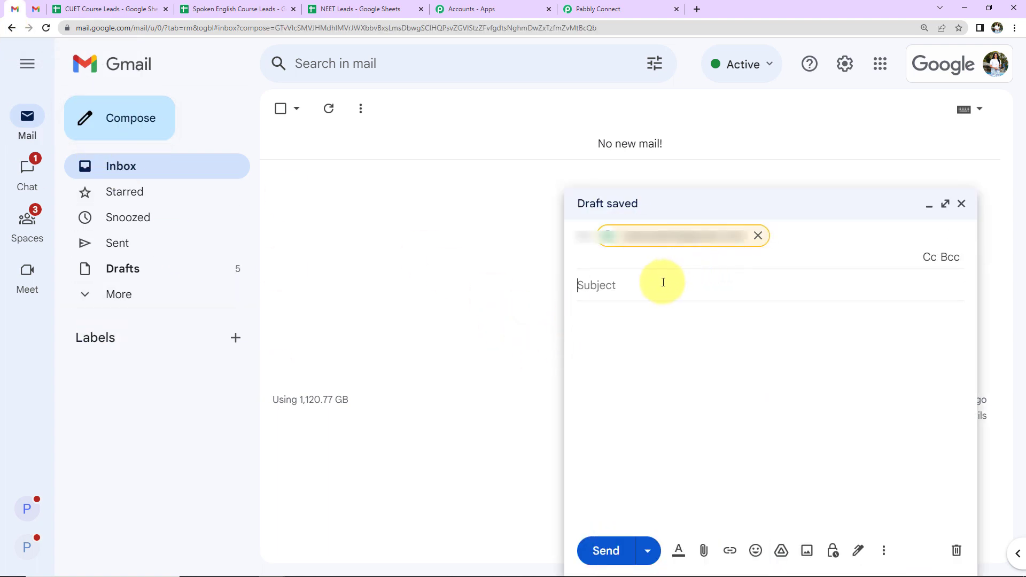
type("New Lead")
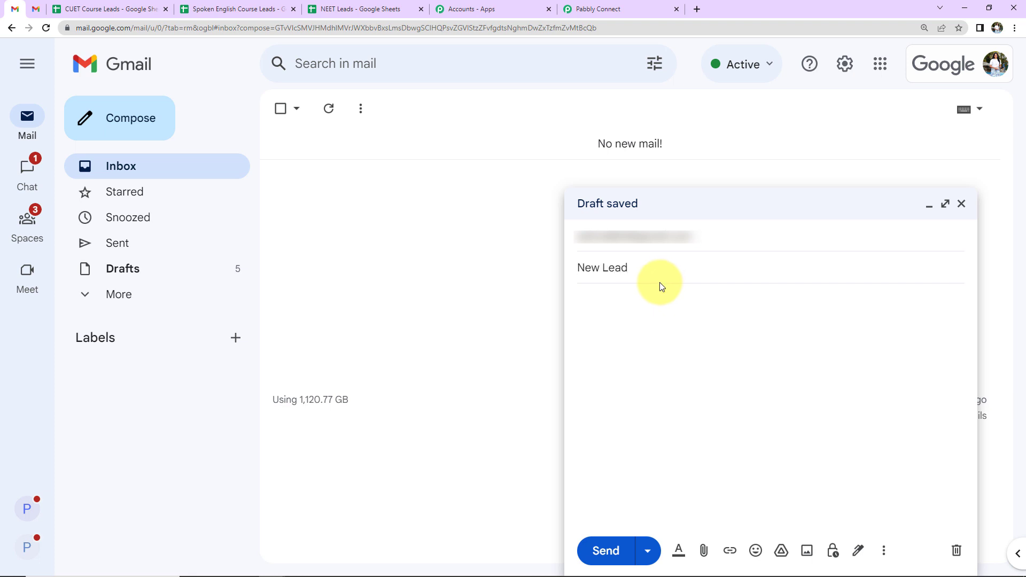
left_click(652, 320)
key("ctrl+v")
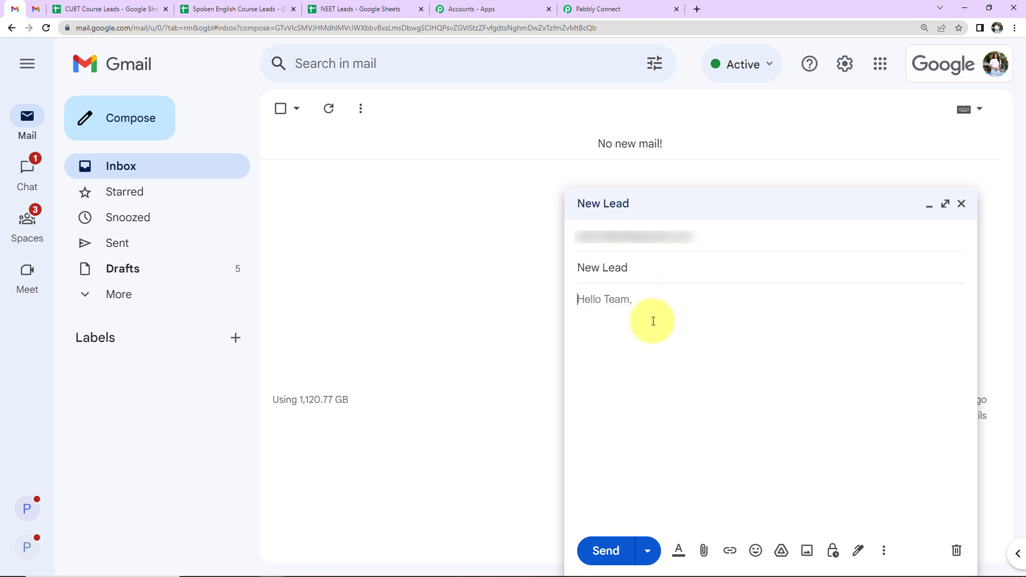
key("ctrl+v")
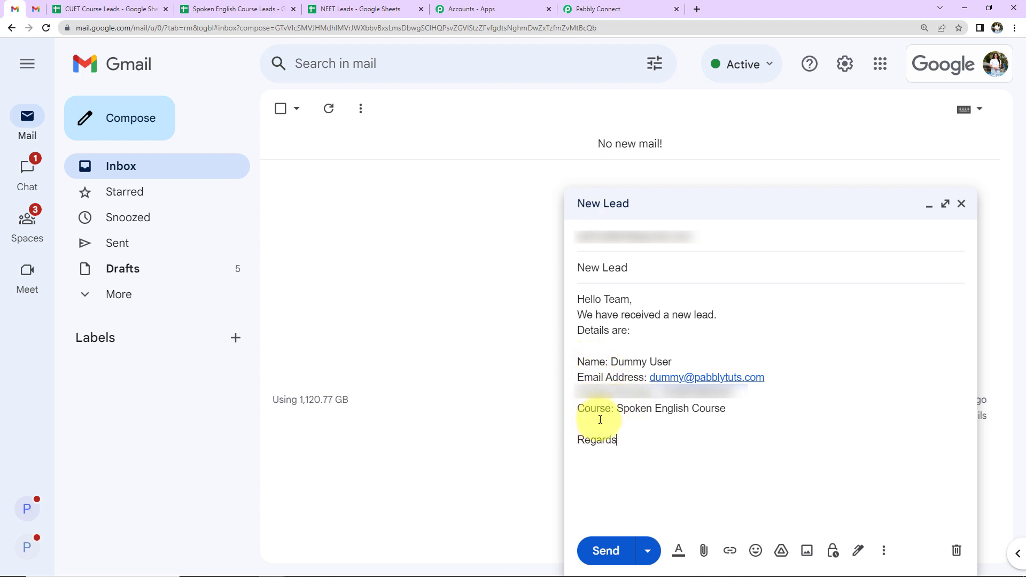
left_click(598, 550)
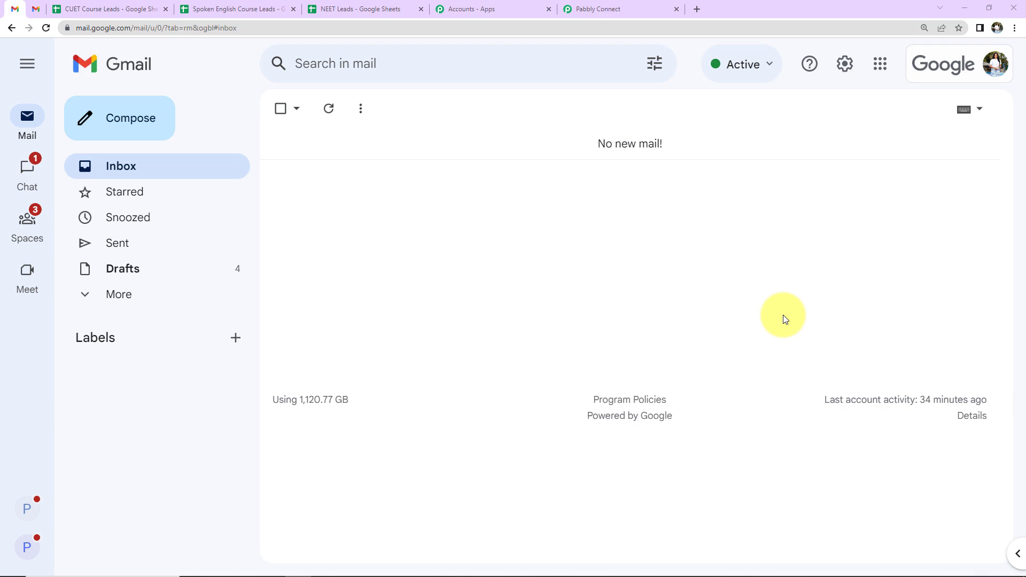
Switch to Pabbly Connect and review the recipient, sender address and subject in the newly captured email parser response
left_click(578, 10)
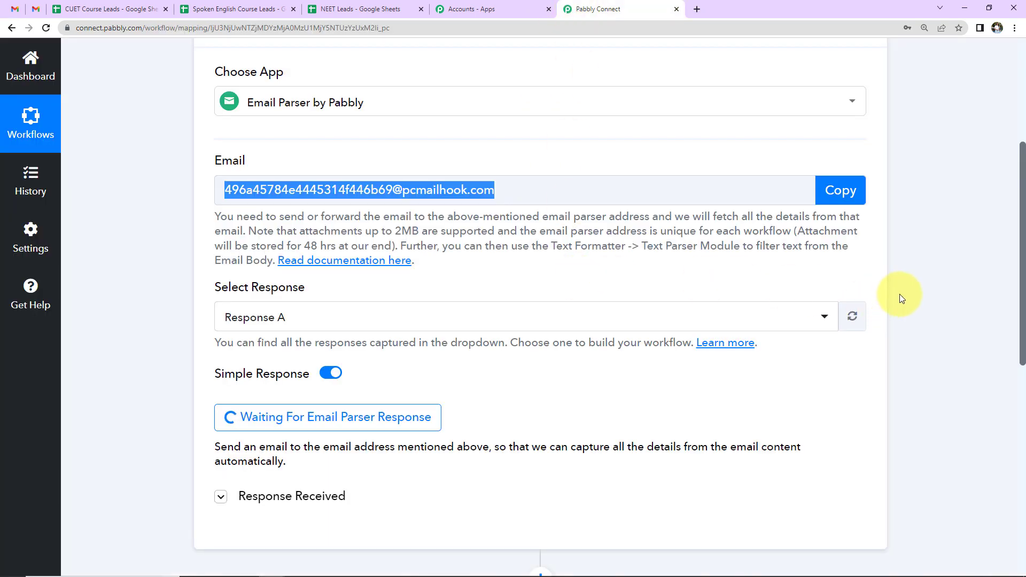
scroll(899, 294, "down", 2)
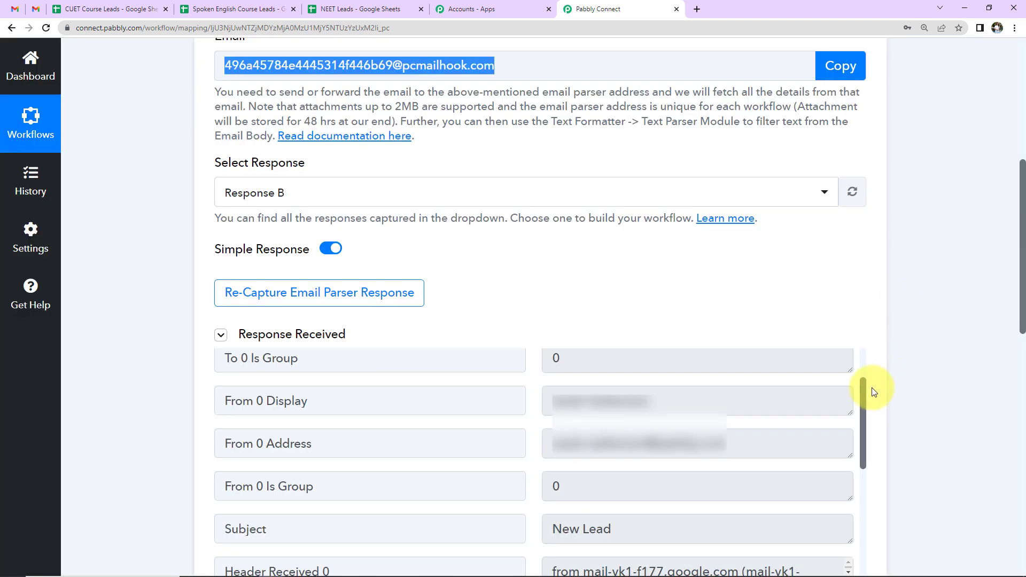
left_click_drag(863, 388, 863, 357)
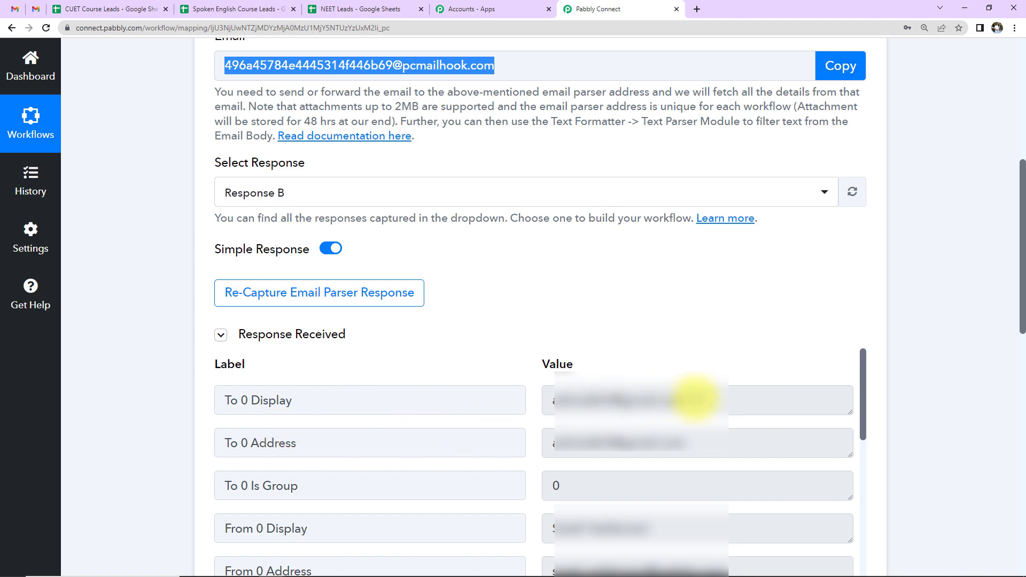
scroll(909, 364, "down", 2)
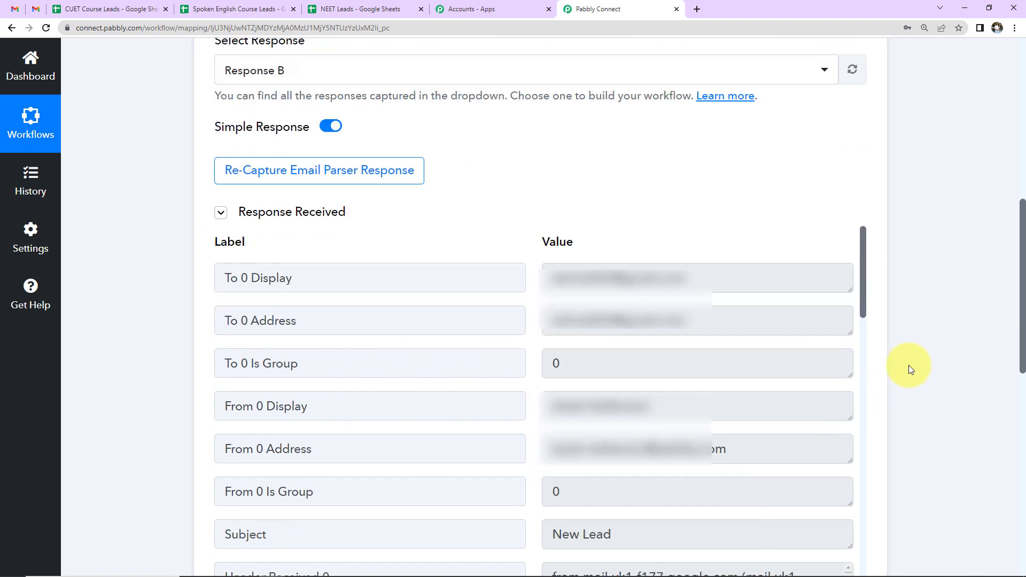
scroll(908, 364, "down", 2)
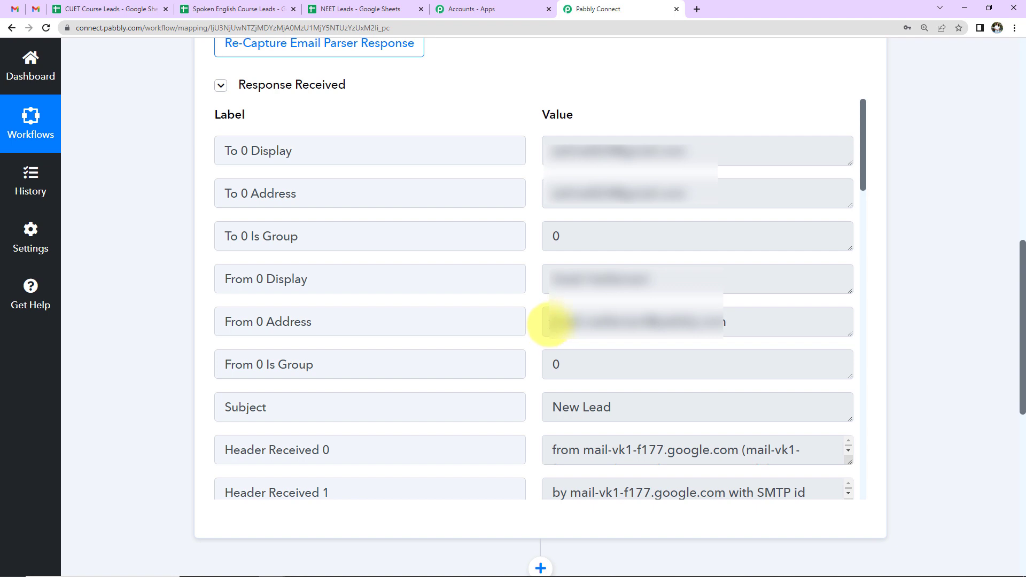
left_click_drag(551, 323, 790, 332)
left_click(975, 352)
scroll(961, 355, "down", 2)
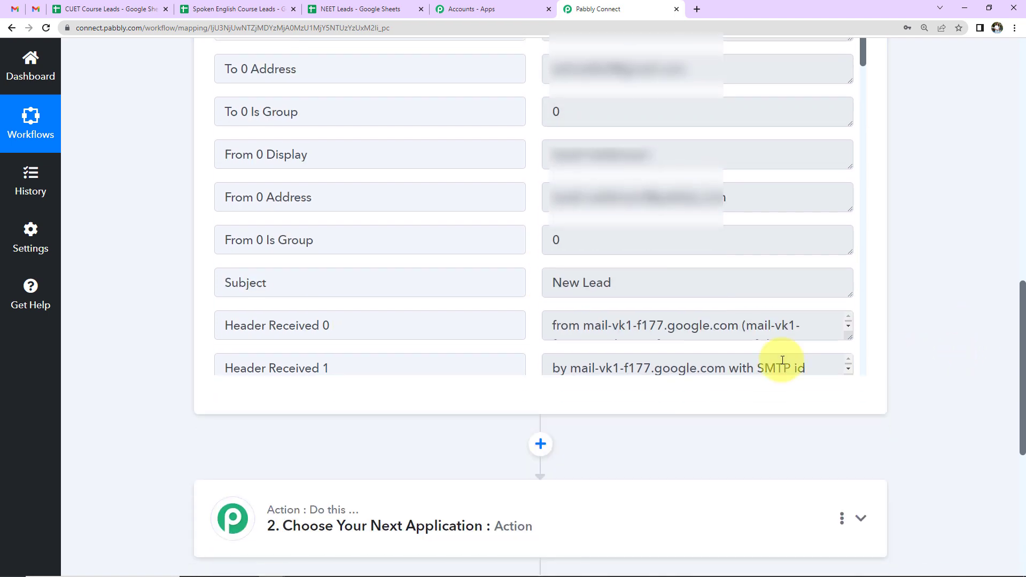
left_click_drag(546, 284, 693, 288)
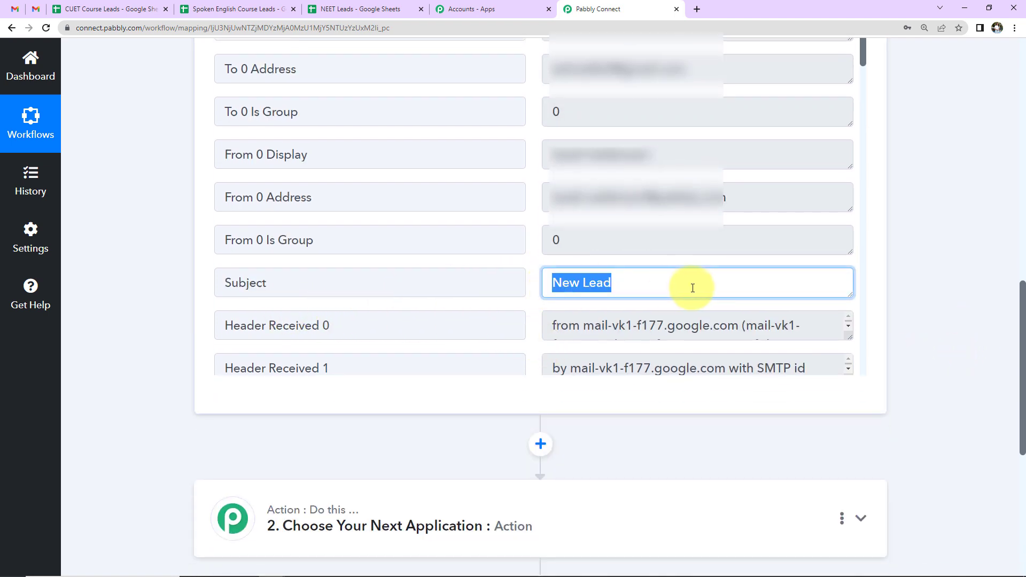
Find the Body Text field in the captured response and enlarge its value box to read the full lead details
scroll(698, 275, "down", 10)
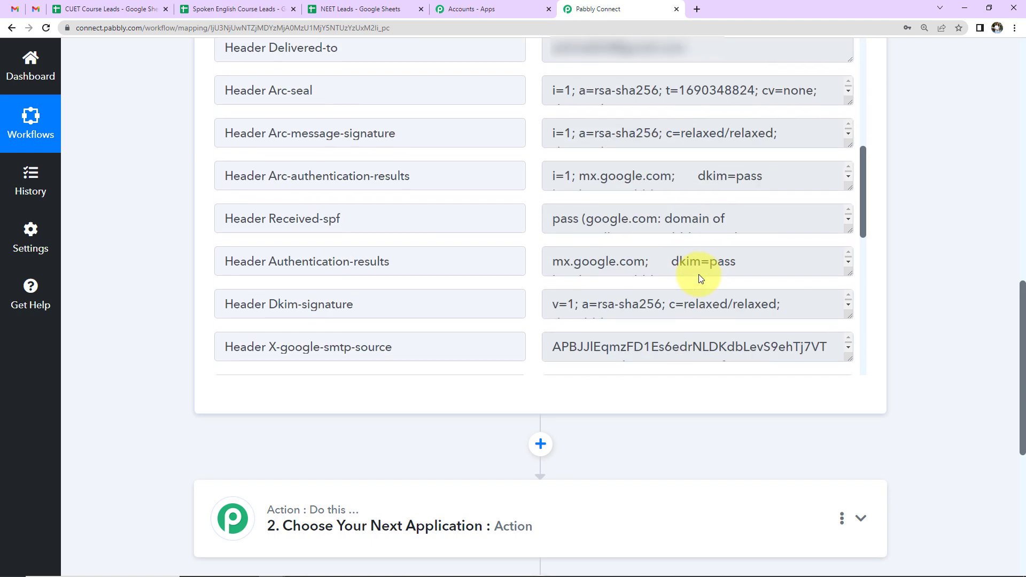
scroll(698, 274, "down", 2)
left_click_drag(860, 183, 878, 331)
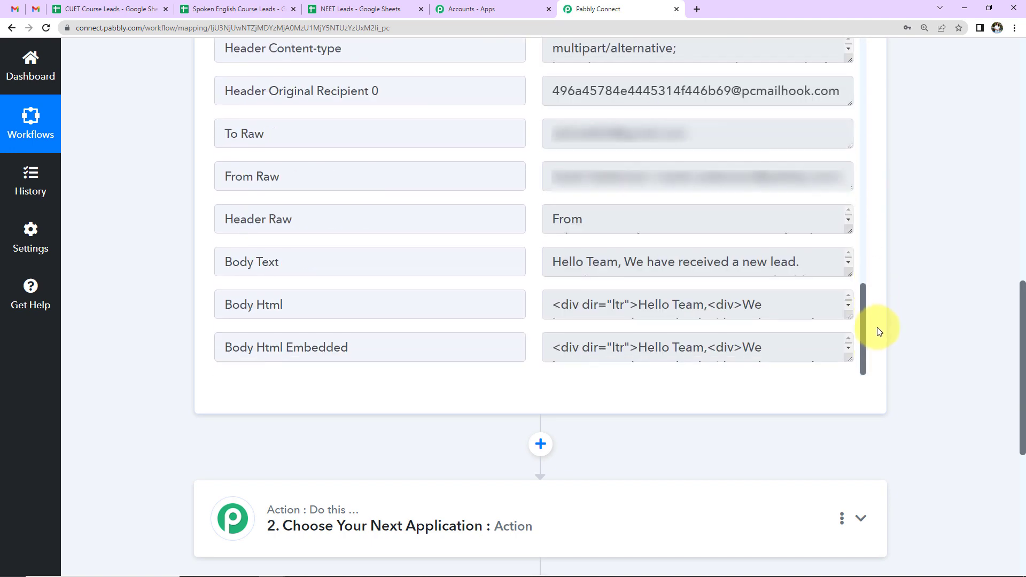
left_click_drag(225, 262, 398, 267)
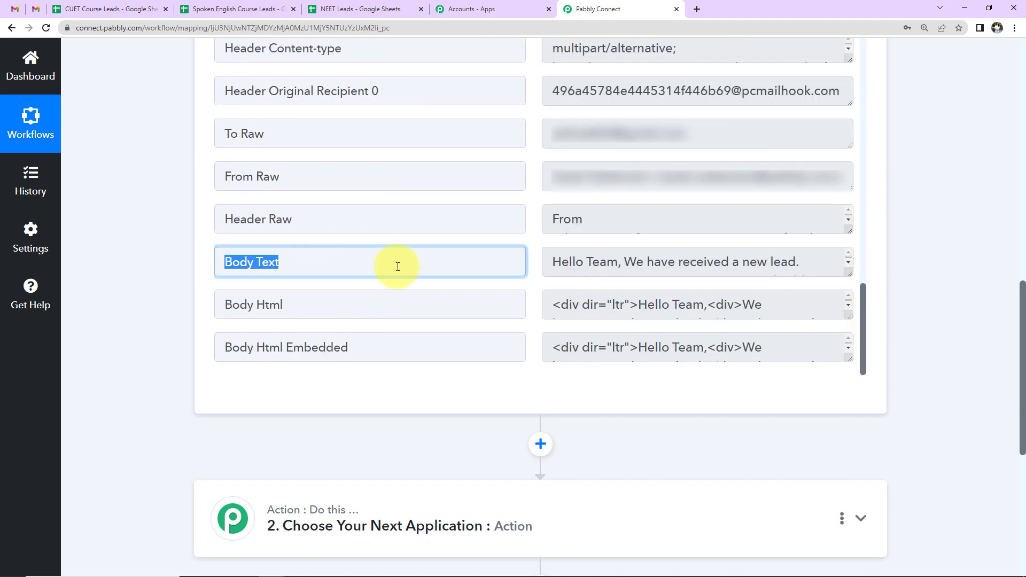
left_click_drag(849, 273, 861, 396)
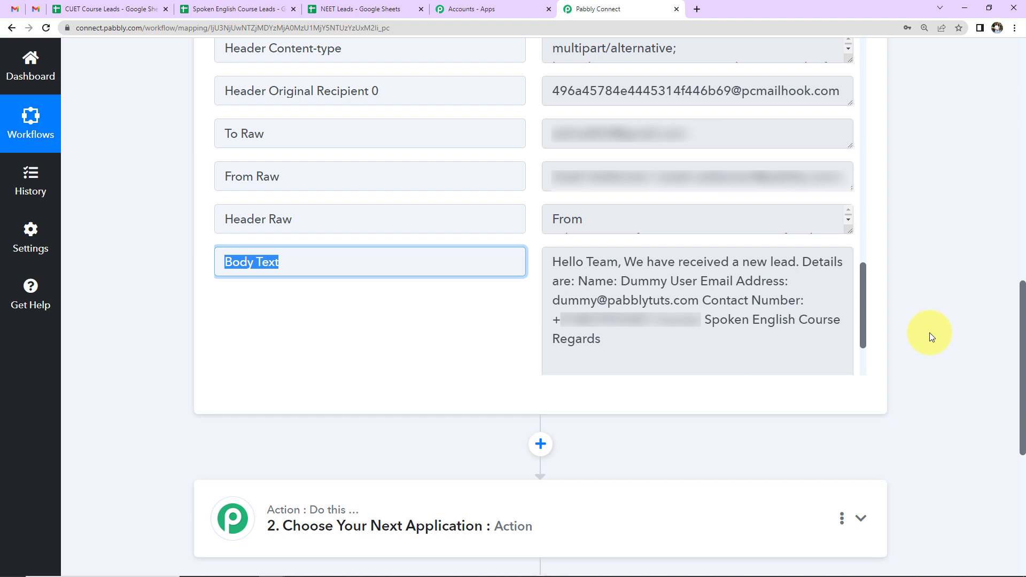
Choose Filter by Pabbly as the app for the workflow's second step
scroll(929, 332, "down", 5)
left_click(495, 286)
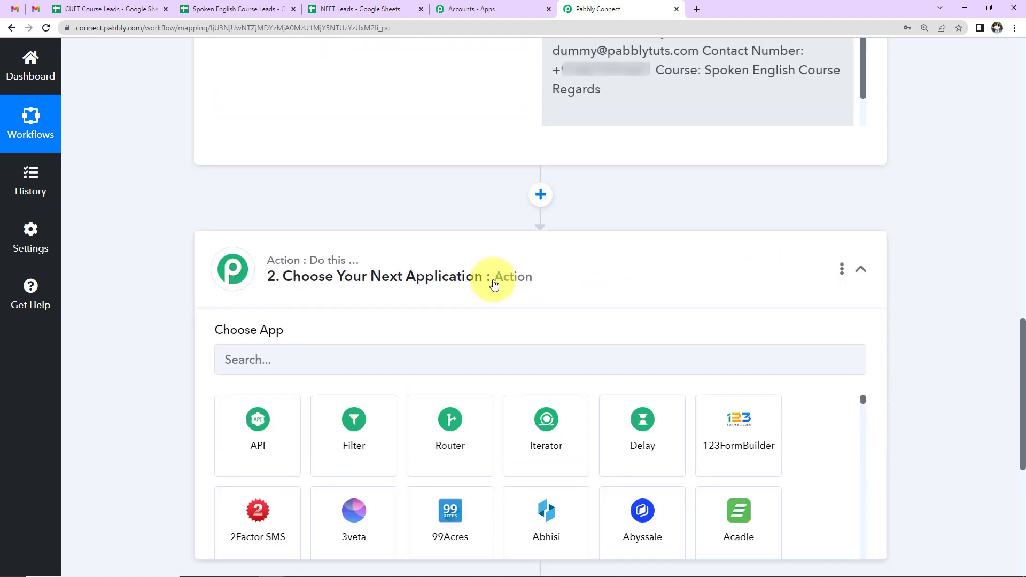
left_click(359, 436)
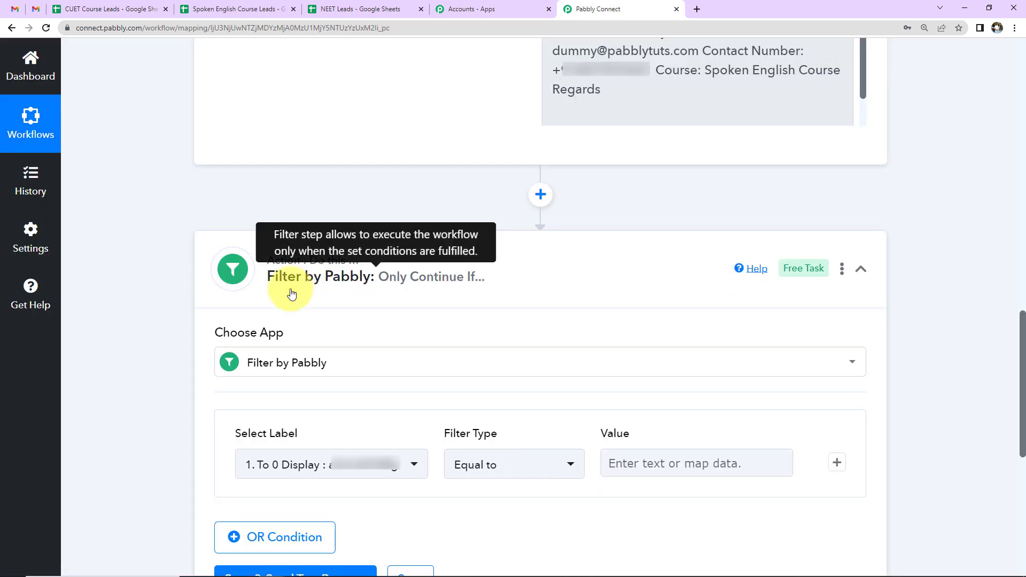
Set the filter's first condition so the email parser's Subject contains "Lead"
scroll(160, 337, "down", 2)
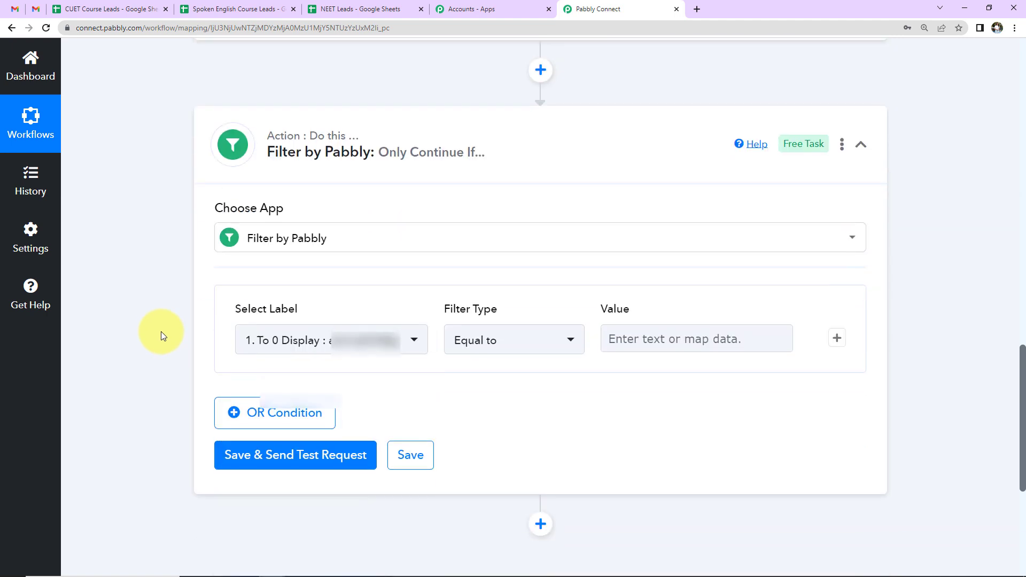
left_click(409, 339)
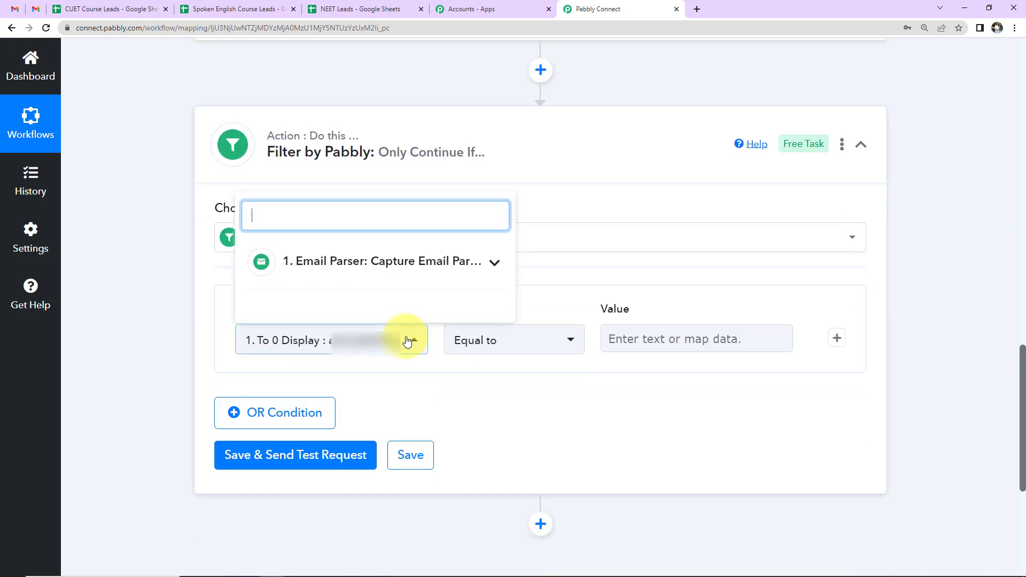
left_click(349, 265)
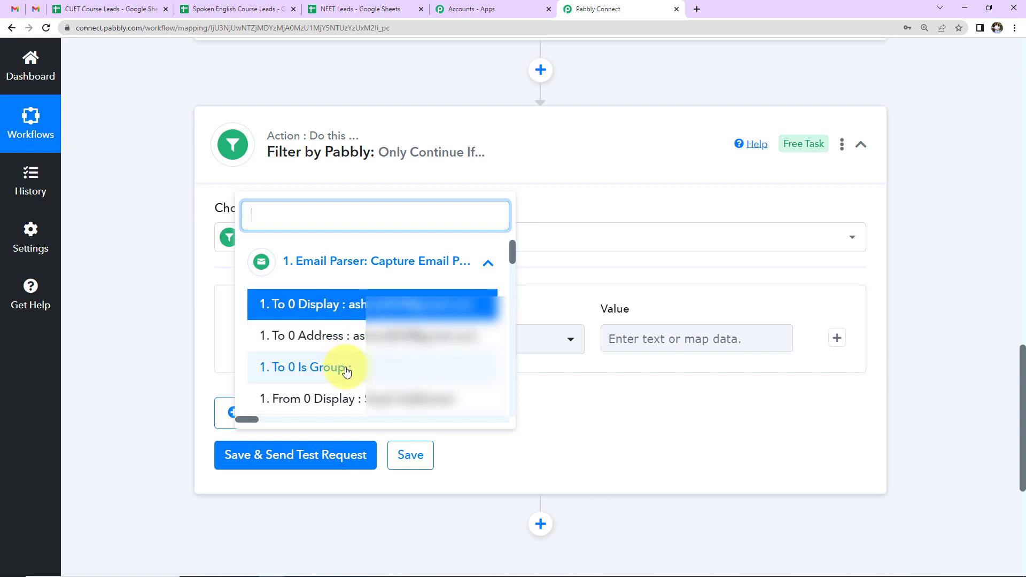
scroll(346, 371, "down", 2)
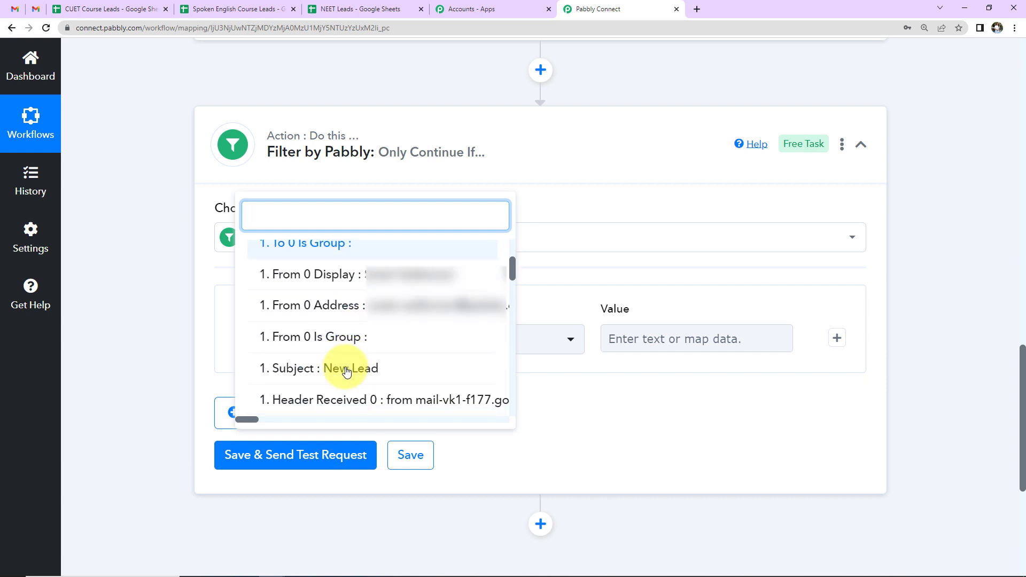
left_click(285, 377)
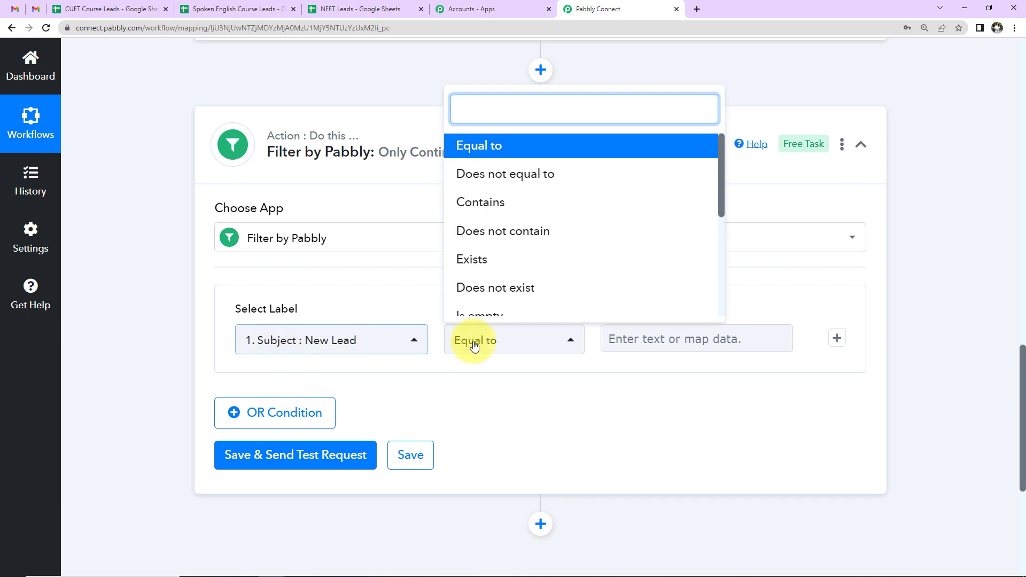
left_click(483, 204)
left_click(627, 338)
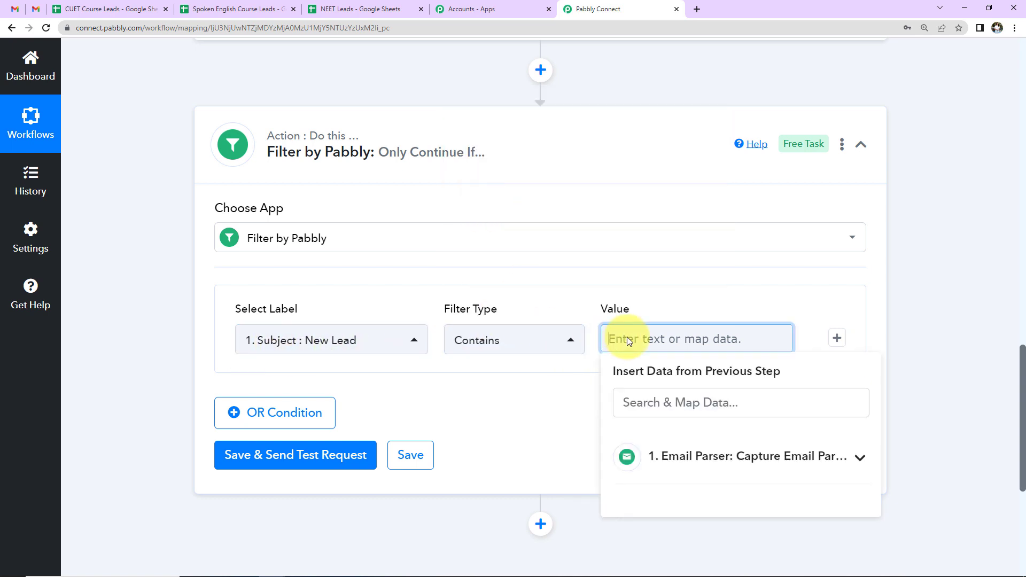
type("Lead")
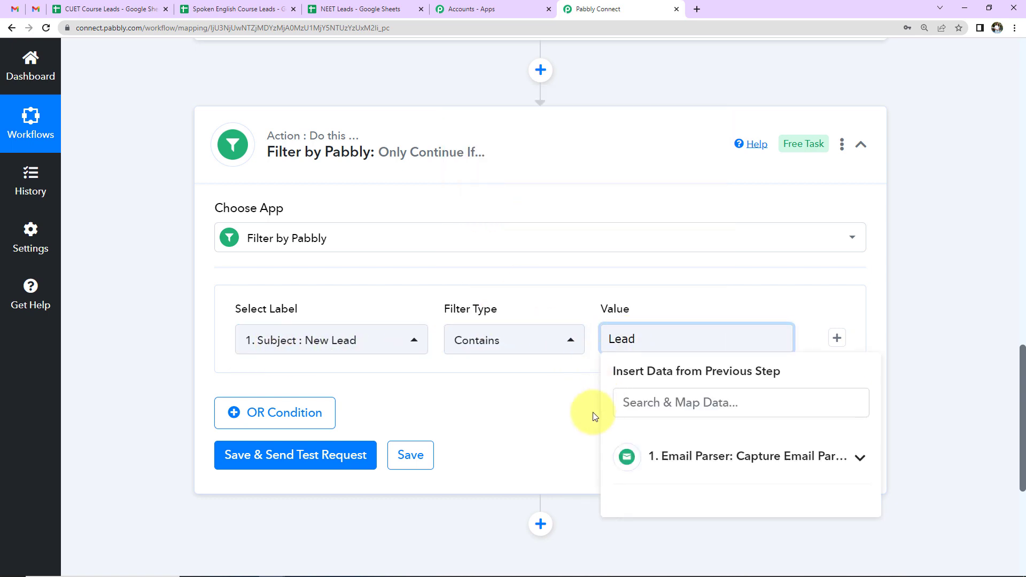
left_click(593, 416)
Add a second filter condition that Subject contains "lead", and save the filter with a test request
left_click(836, 337)
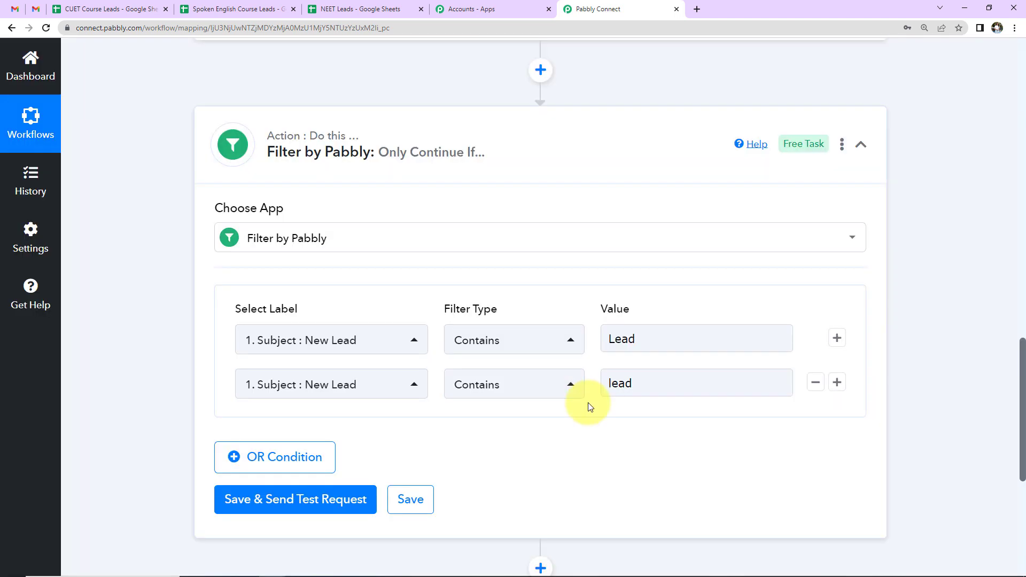
left_click(631, 389)
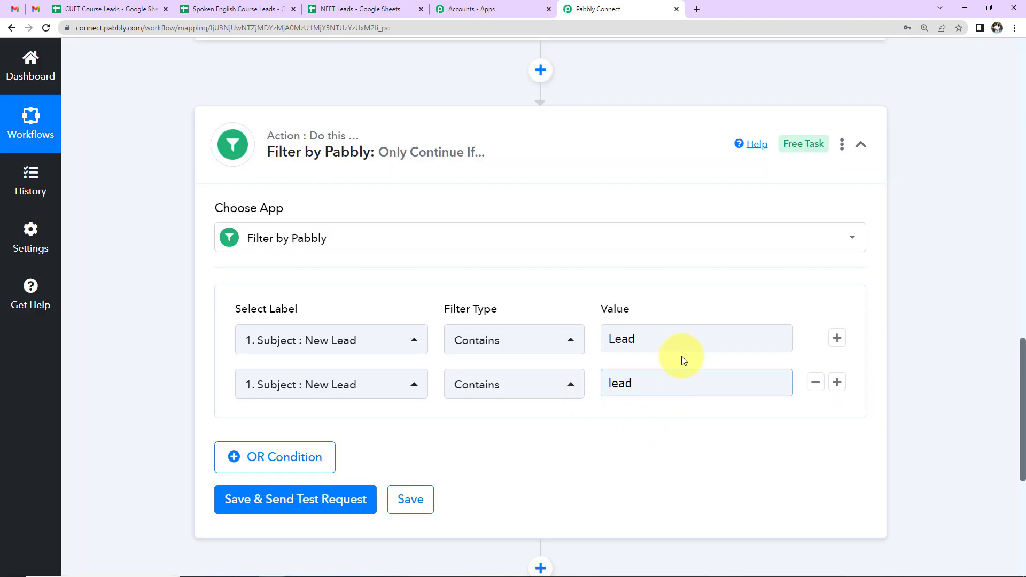
left_click(606, 342)
left_click(627, 389)
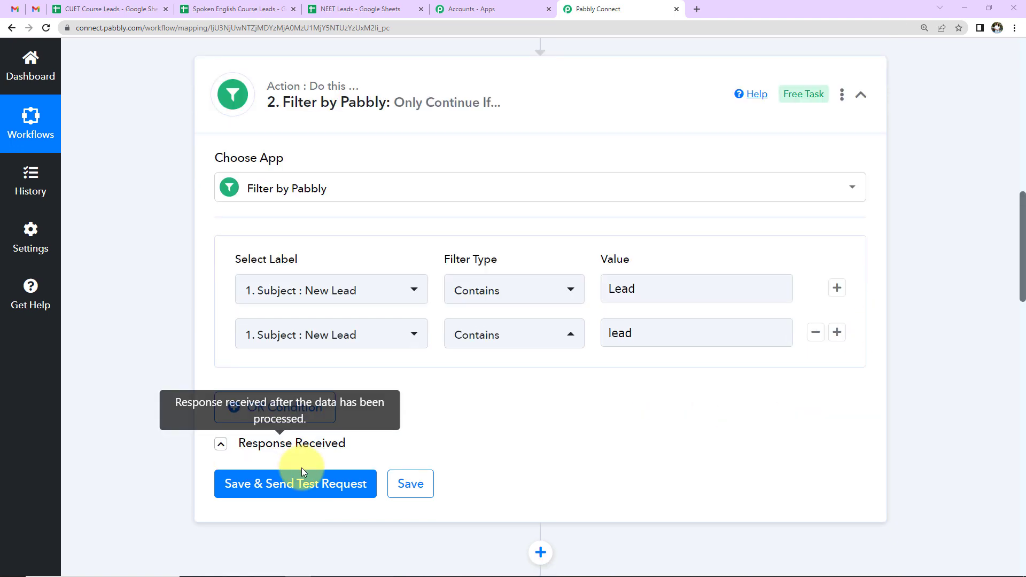
left_click(300, 487)
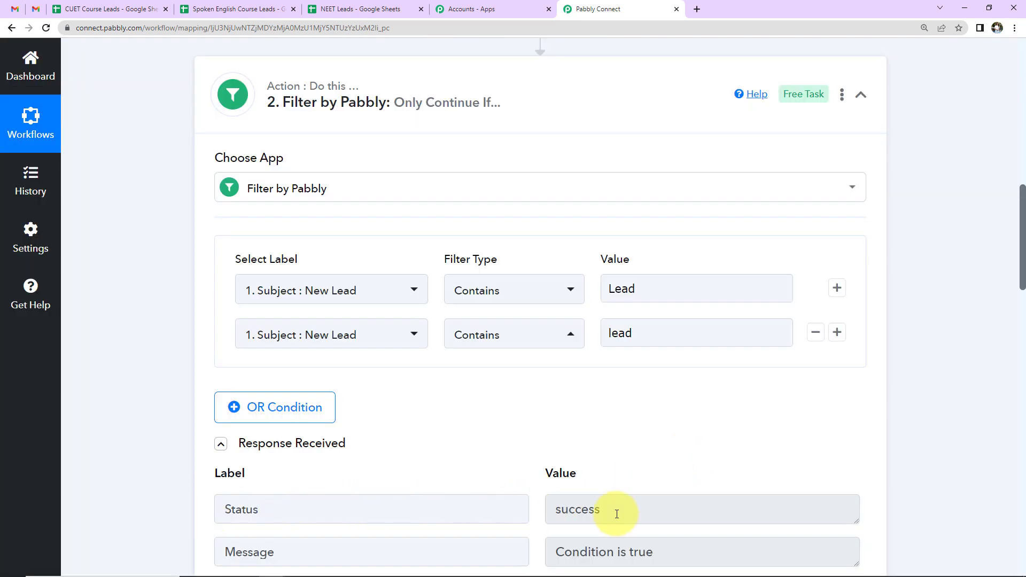
Add a step after the filter using Text Formatter by Pabbly with the Text (Basic Formatting) event, and connect it
scroll(855, 310, "down", 5)
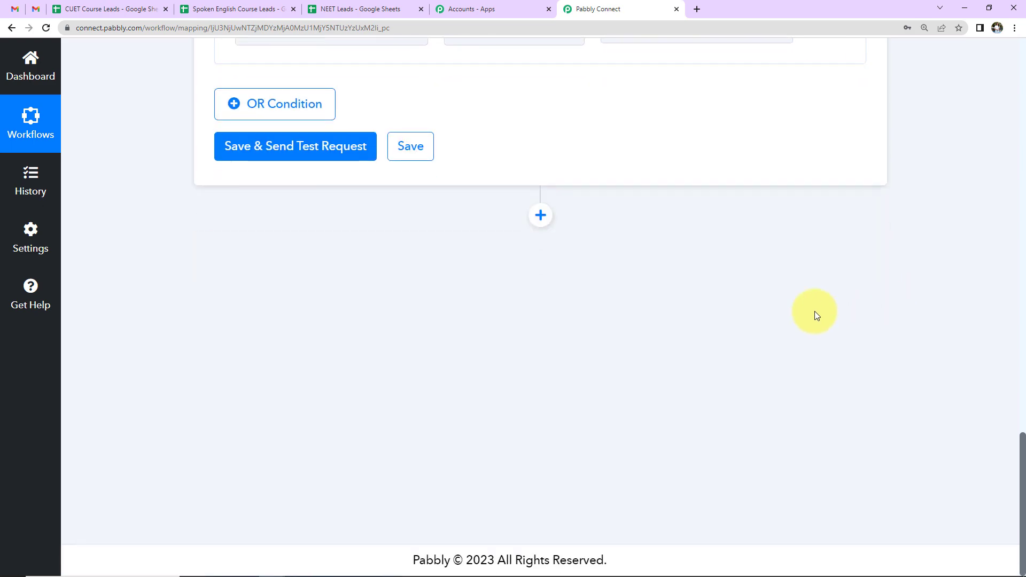
left_click(540, 216)
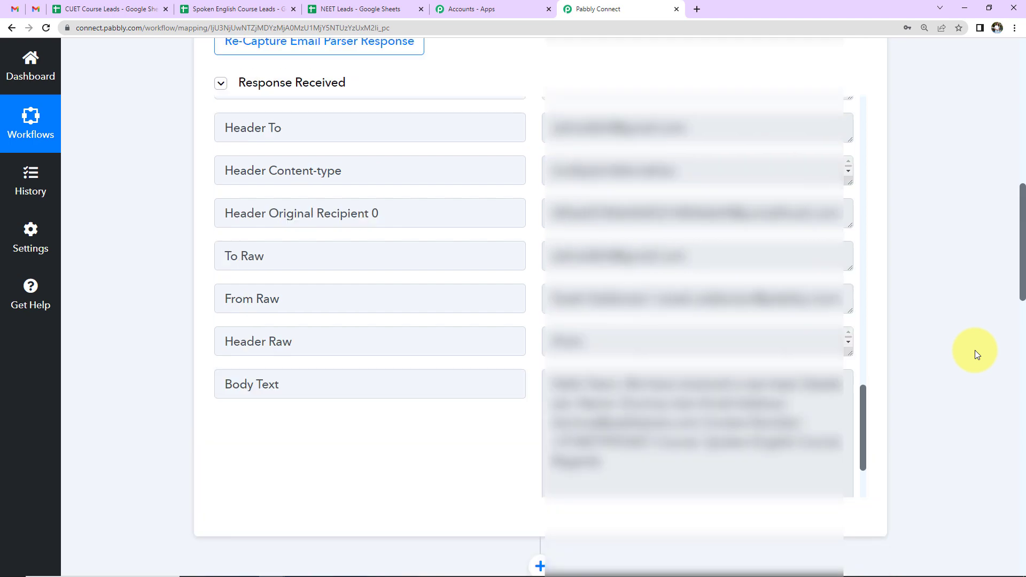
scroll(974, 351, "down", 3)
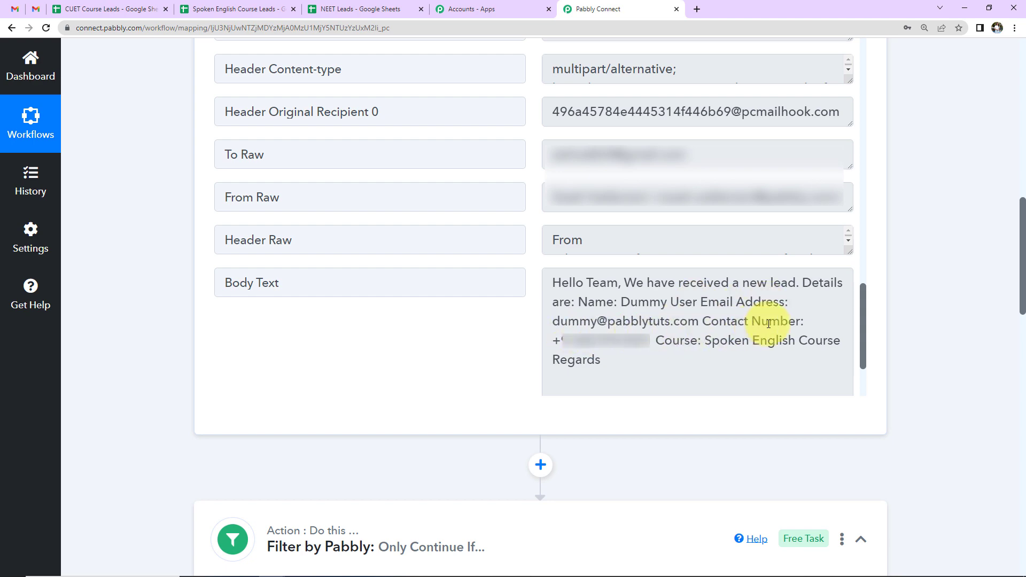
scroll(935, 289, "down", 15)
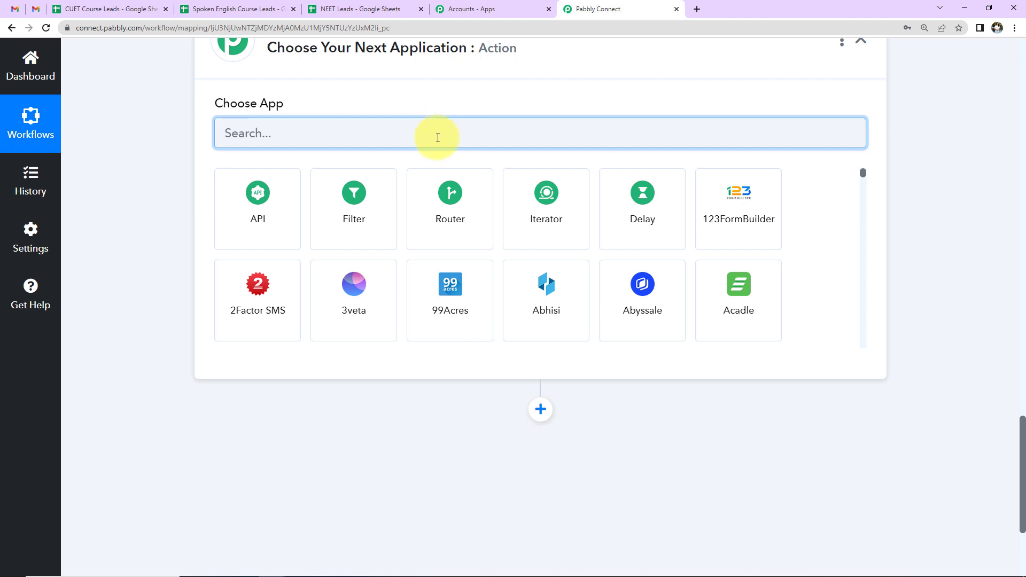
type("text")
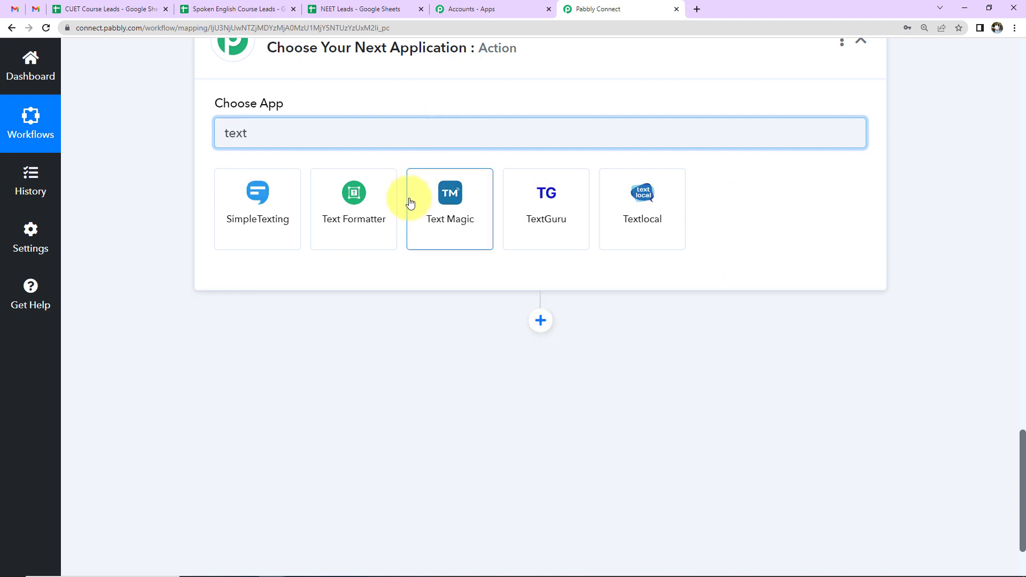
left_click(372, 197)
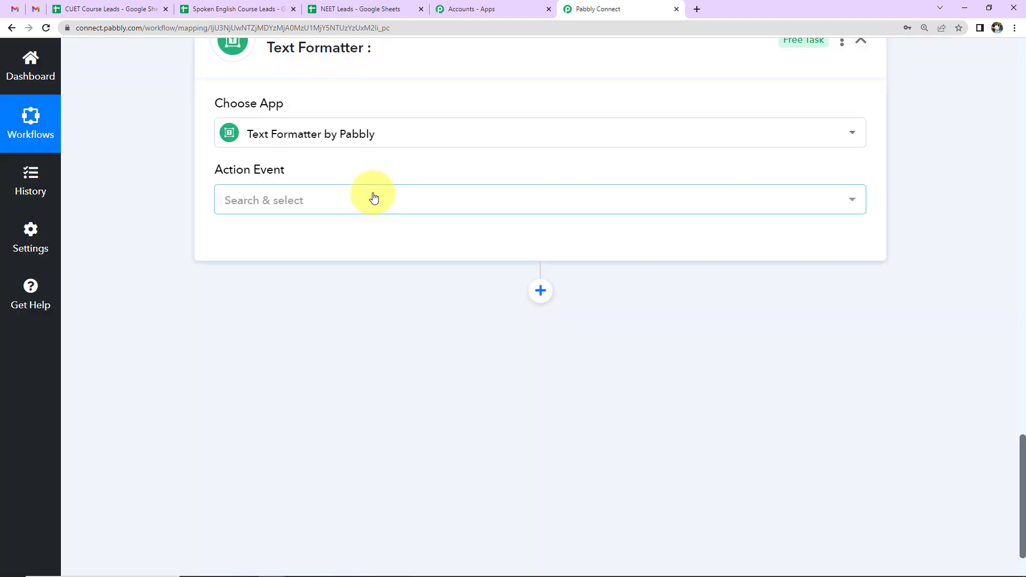
left_click(352, 197)
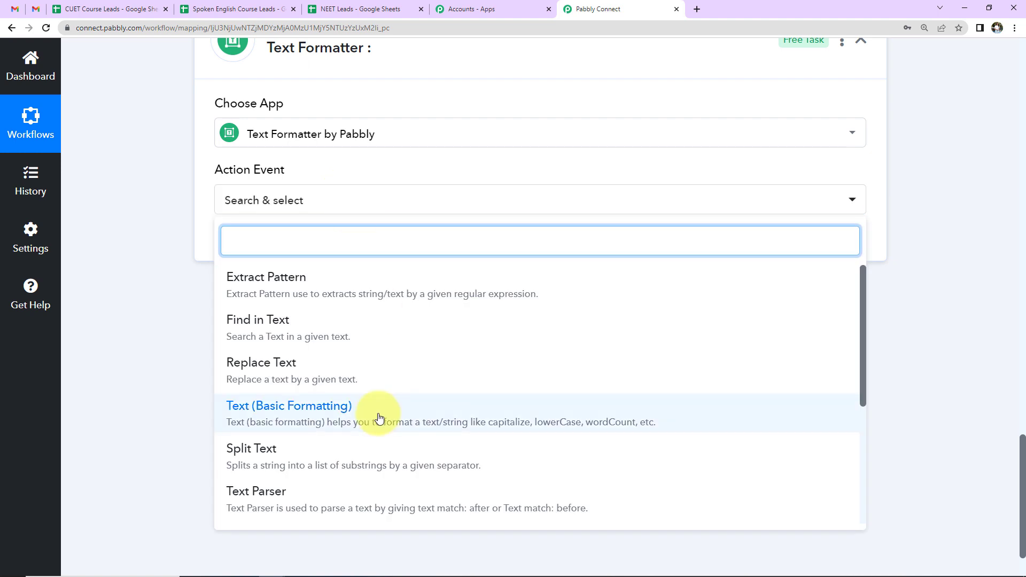
left_click(340, 412)
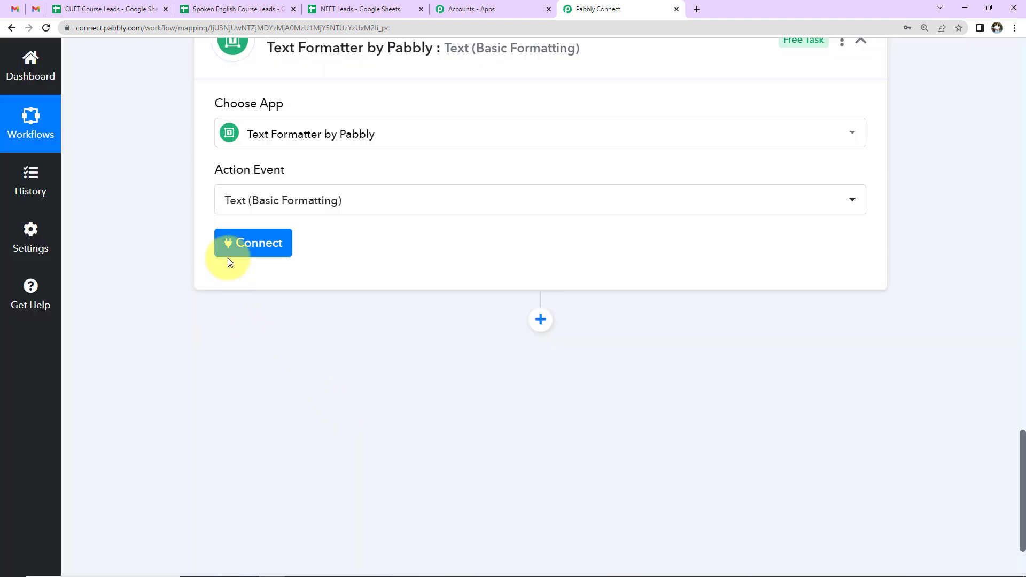
left_click(235, 250)
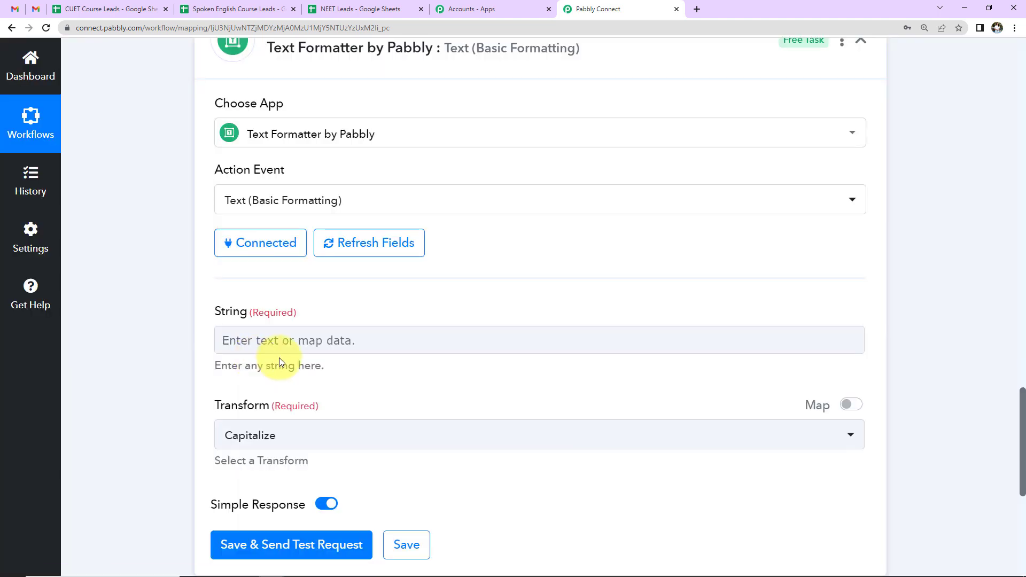
Map the Body Text from the captured email parser response into the Text Formatter's String field
scroll(396, 327, "down", 1)
scroll(397, 323, "down", 1)
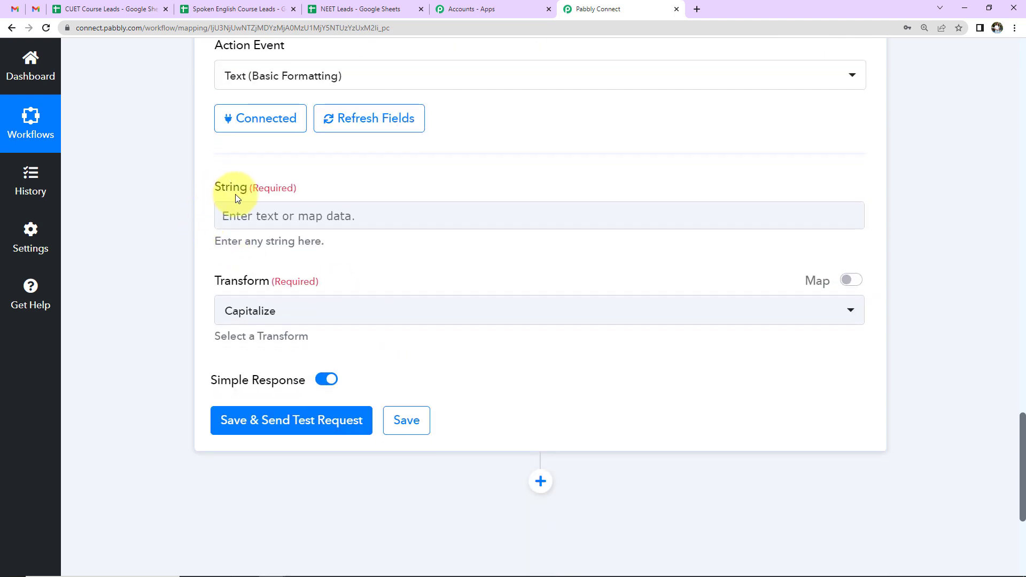
left_click(233, 207)
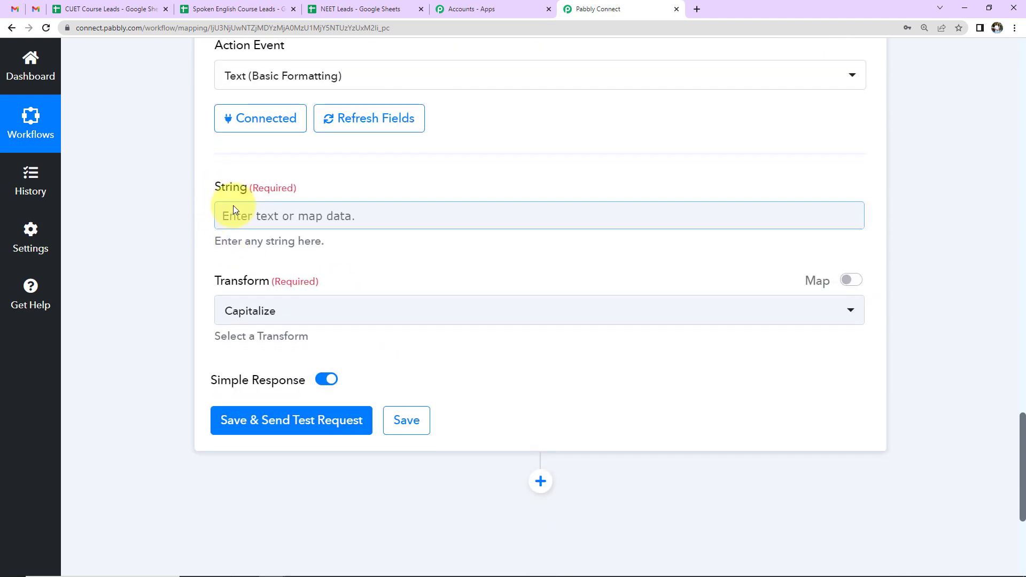
left_click(247, 221)
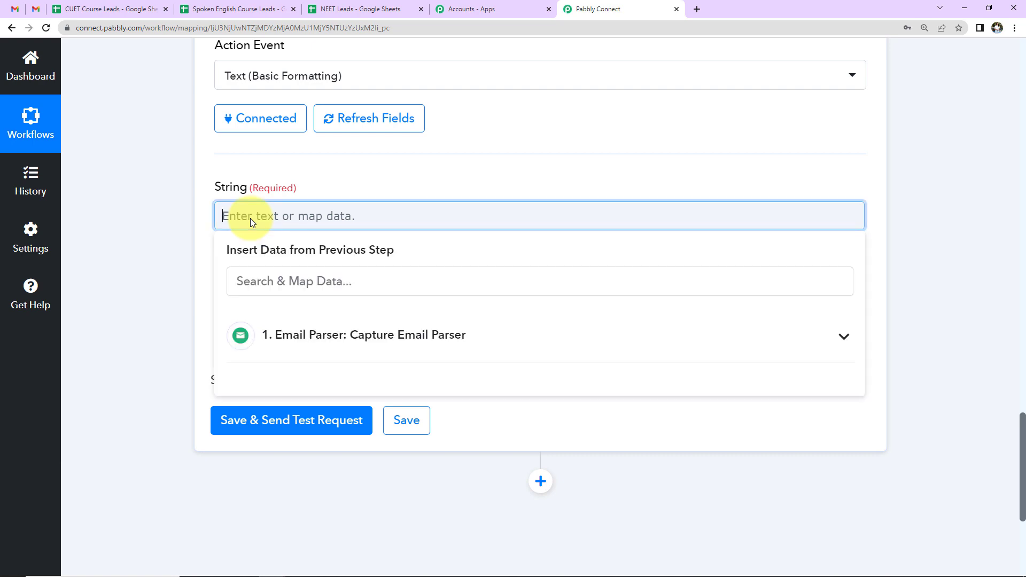
left_click(314, 347)
scroll(309, 477, "down", 5)
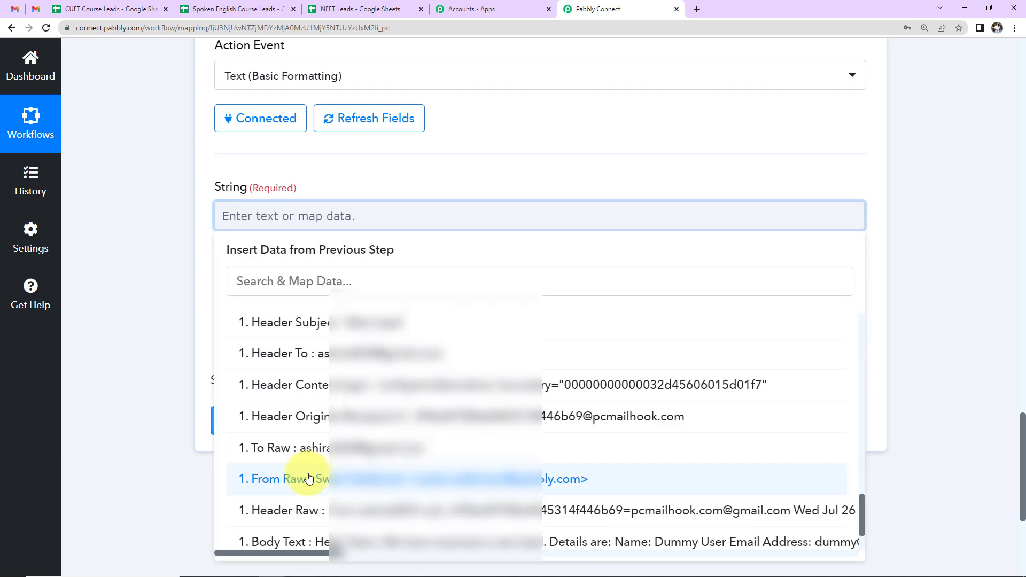
scroll(309, 478, "down", 1)
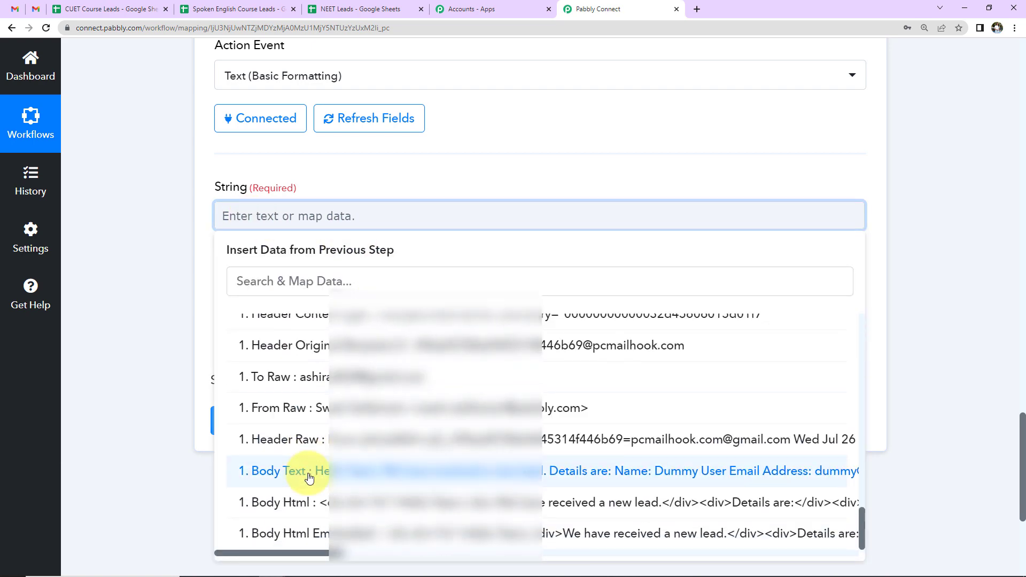
left_click(268, 476)
left_click(155, 333)
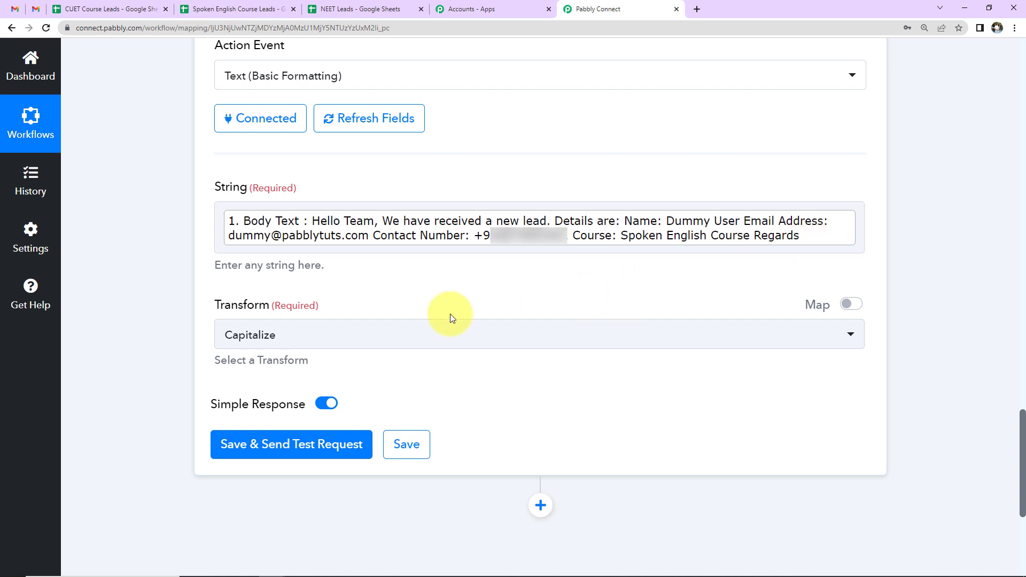
Set the Text Formatter's transform to Extract Email Address, save with a test request, and check the response
left_click(311, 332)
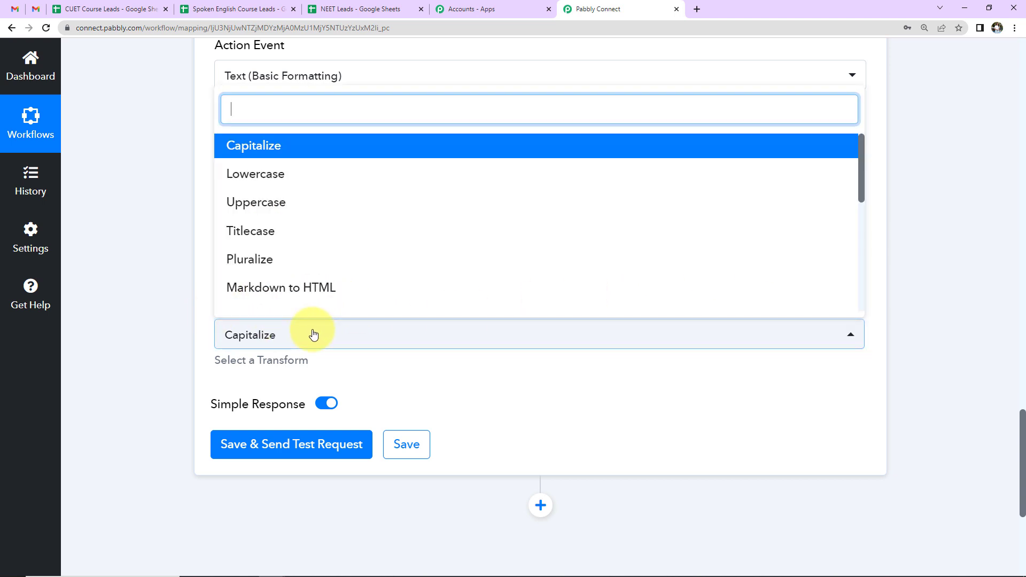
scroll(310, 247, "down", 5)
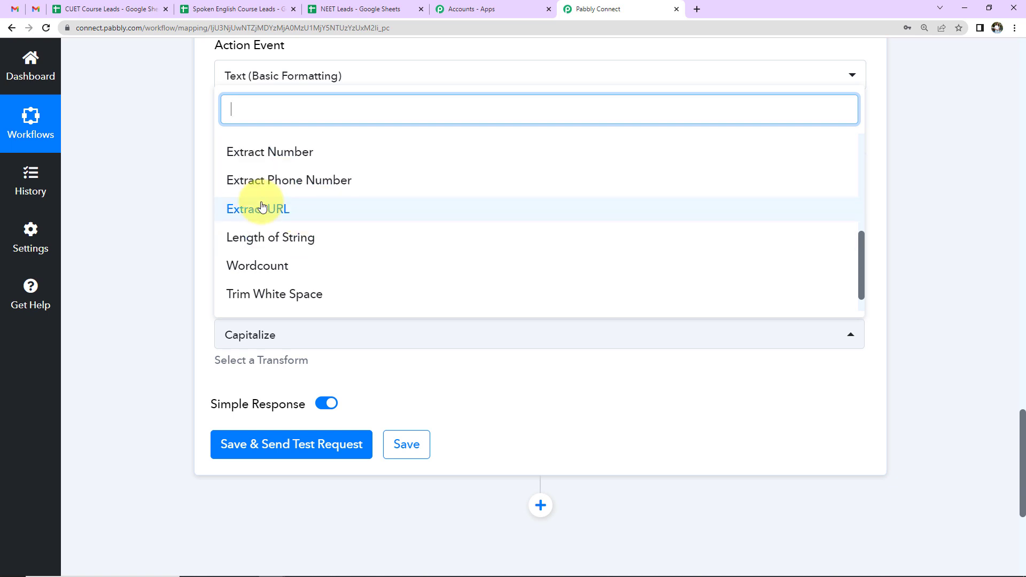
scroll(264, 206, "up", 3)
left_click(260, 257)
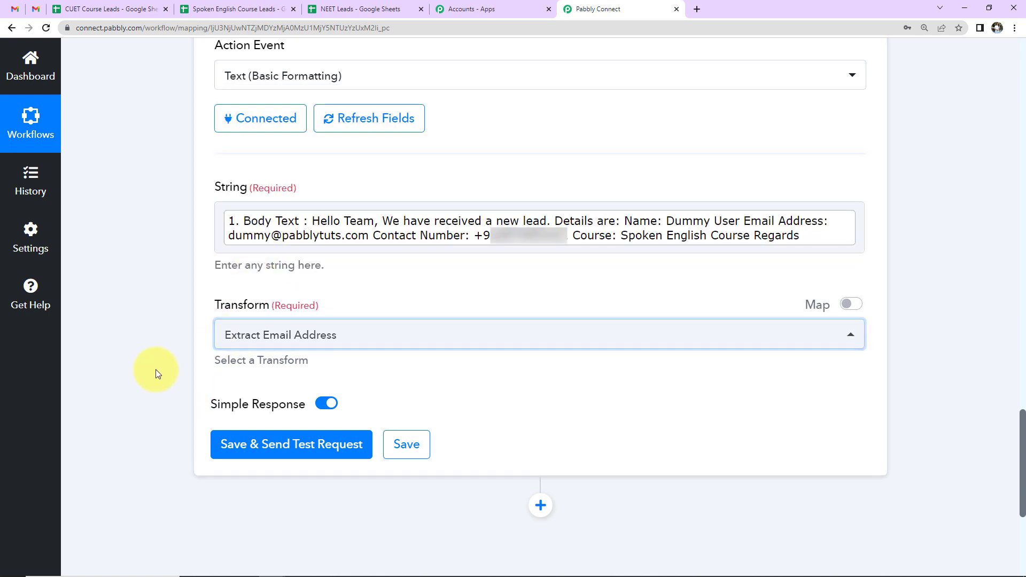
left_click(220, 444)
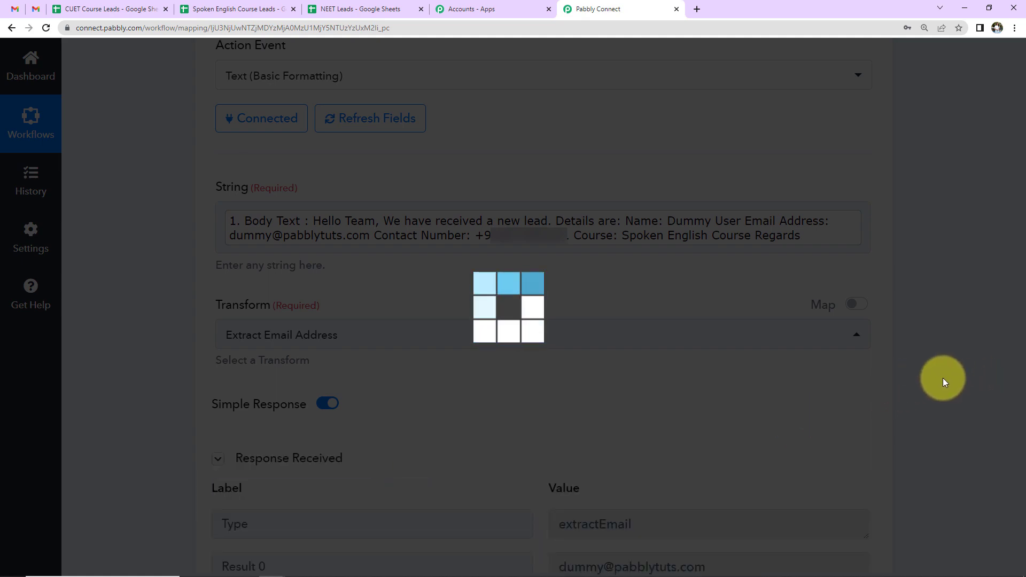
scroll(732, 390, "down", 5)
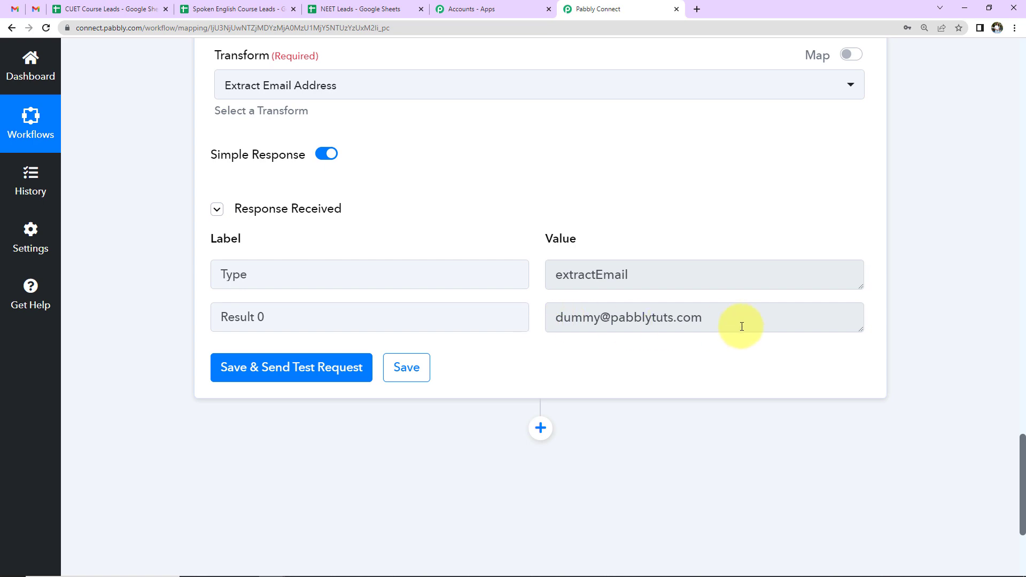
Copy the email-extracting Text Formatter step and paste the duplicate below it in the workflow
scroll(742, 327, "up", 9)
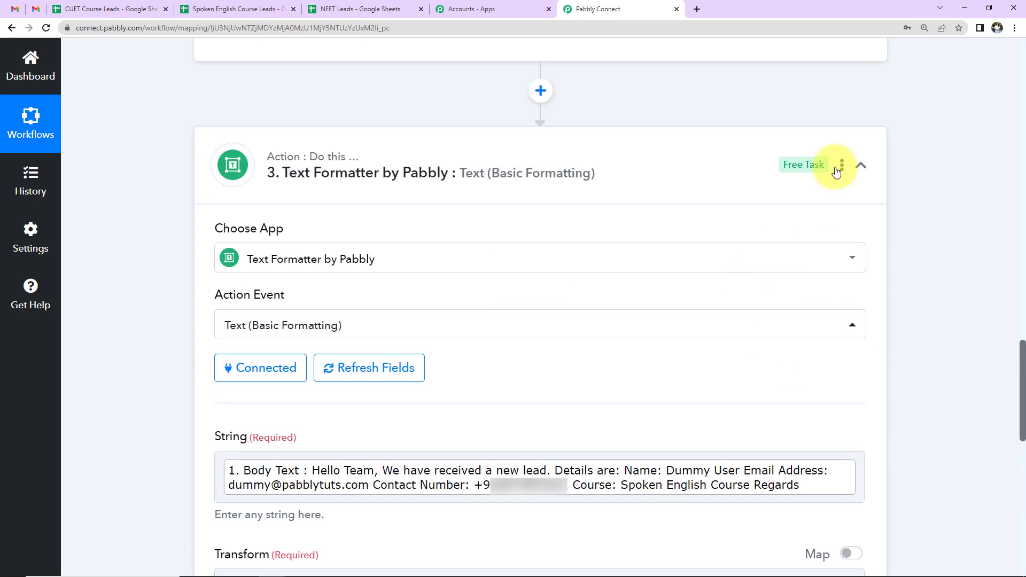
left_click(842, 169)
left_click(784, 216)
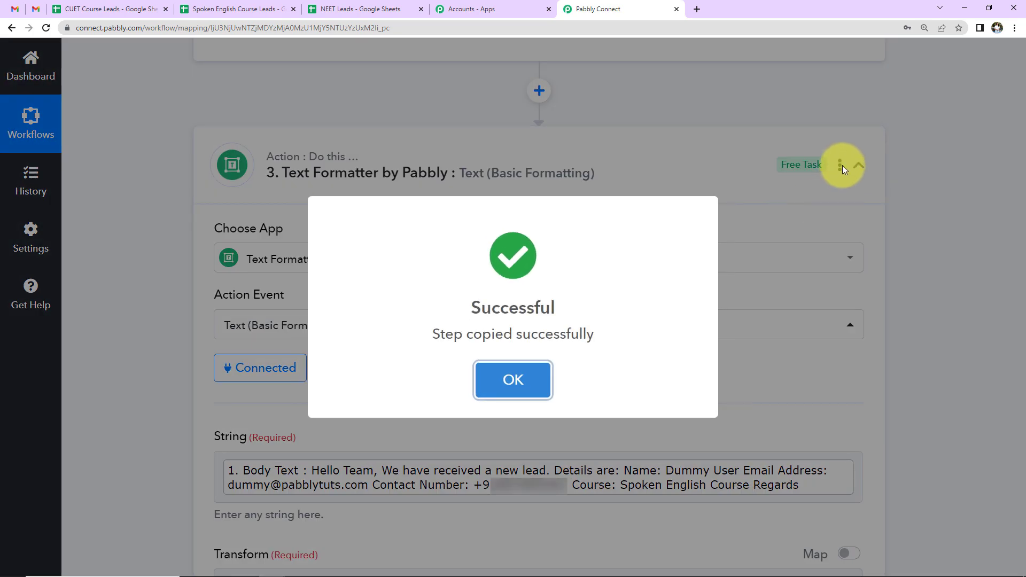
left_click(513, 380)
left_click(847, 165)
left_click(846, 303)
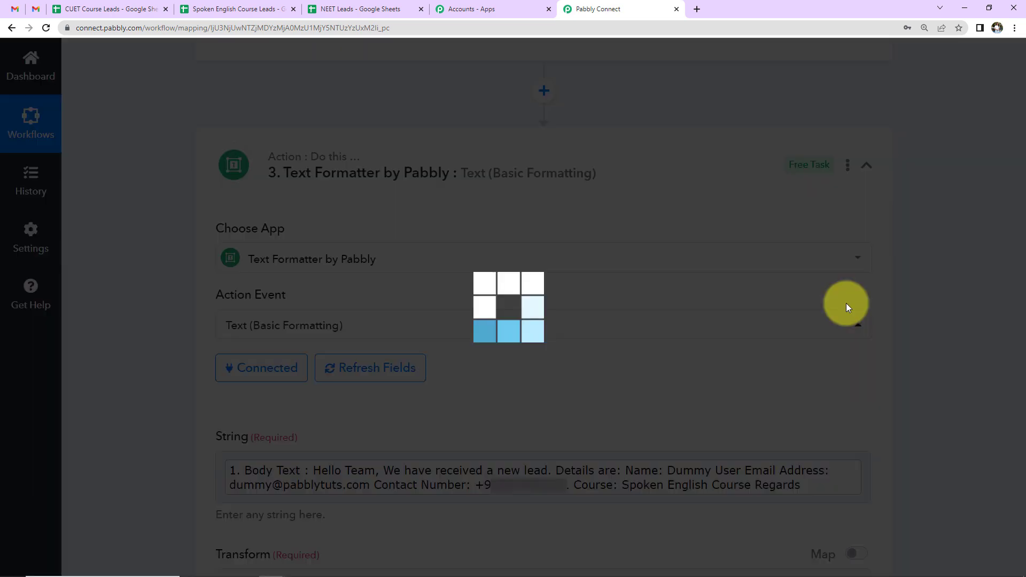
scroll(908, 312, "down", 9)
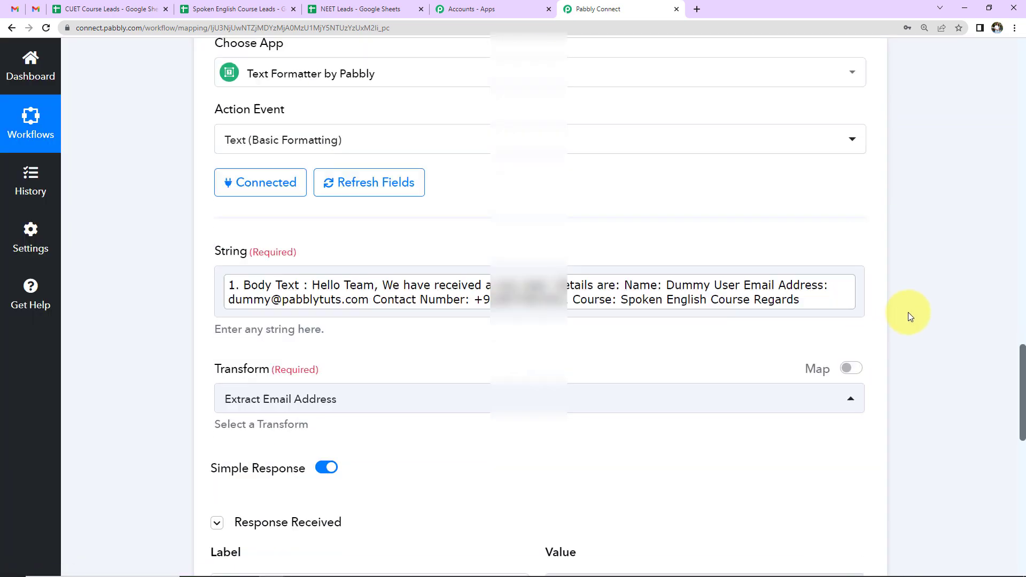
Set the duplicated Text Formatter step's transform to Extract Phone Number, and save it with a test request
scroll(903, 315, "down", 5)
left_click(620, 246)
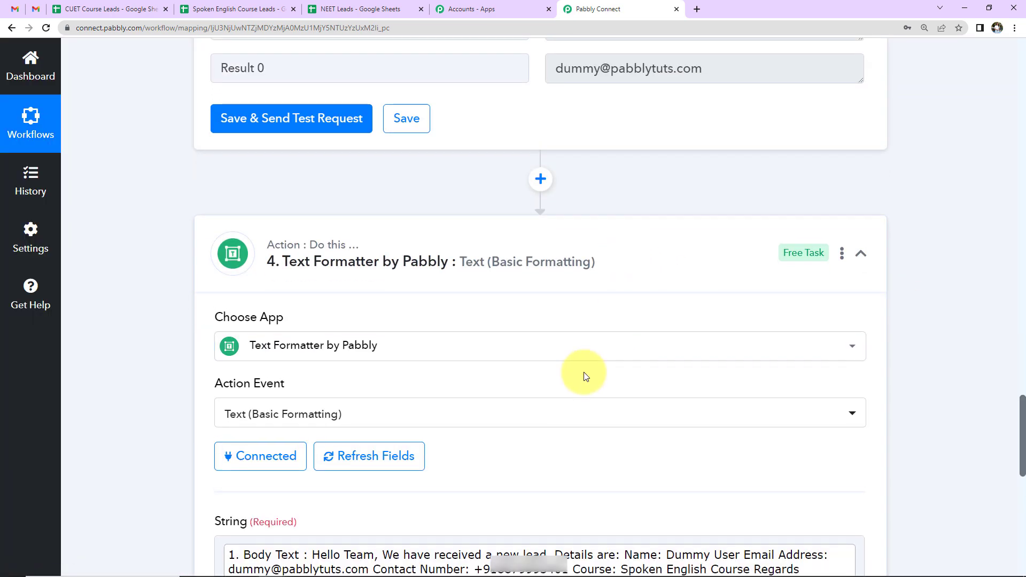
scroll(585, 376, "down", 5)
scroll(584, 376, "down", 2)
left_click(398, 297)
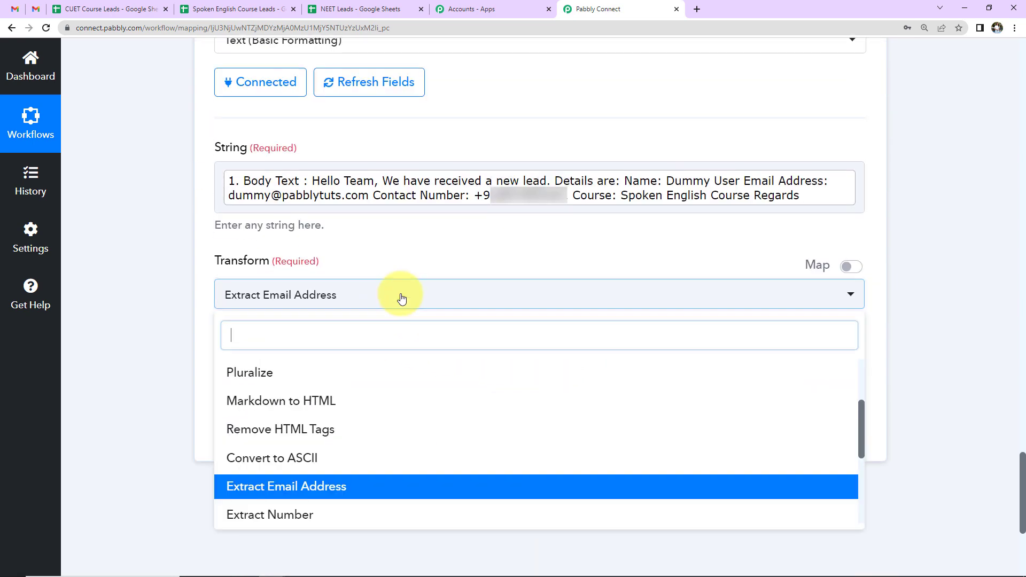
scroll(389, 406, "down", 3)
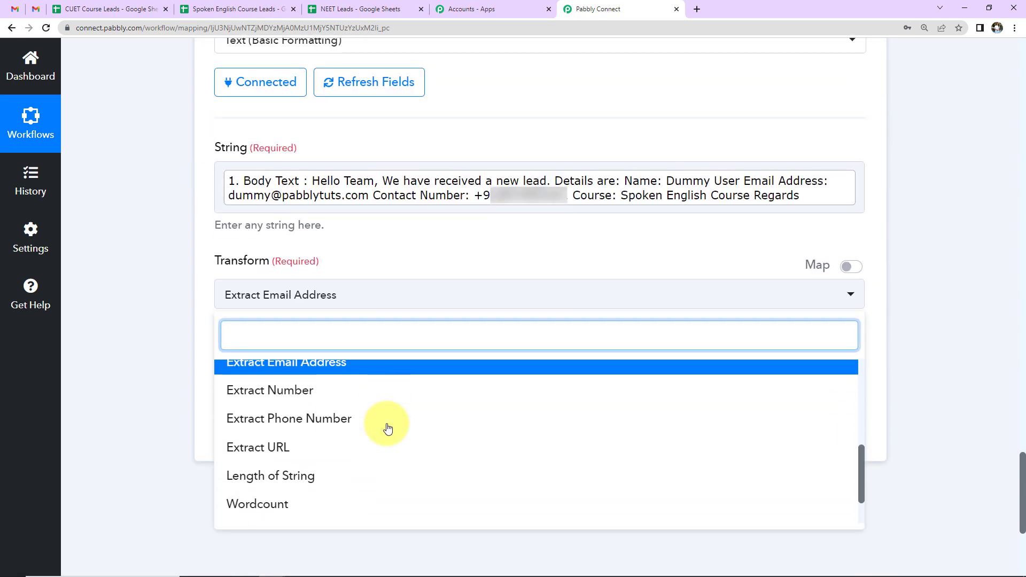
left_click(331, 420)
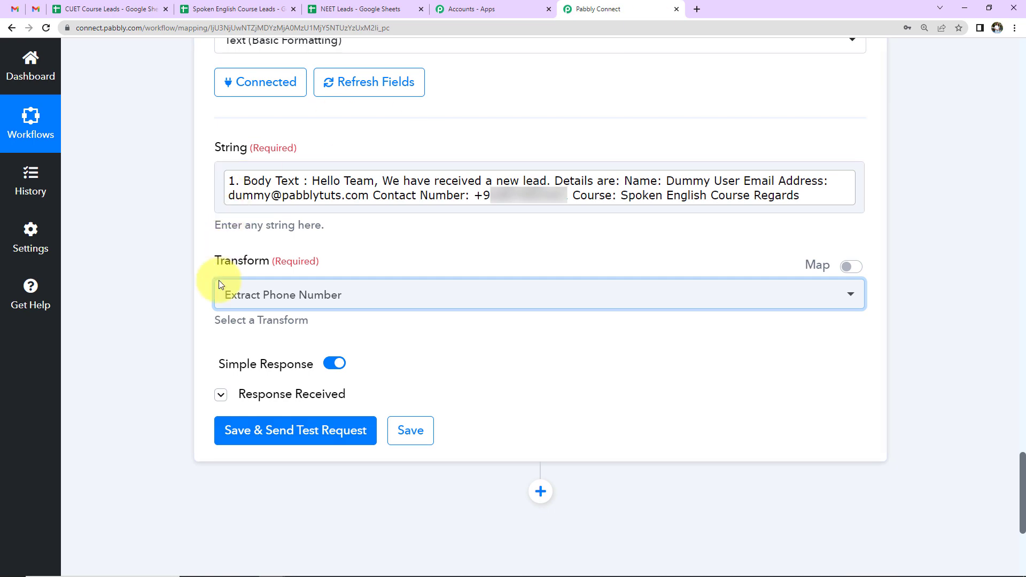
left_click(252, 429)
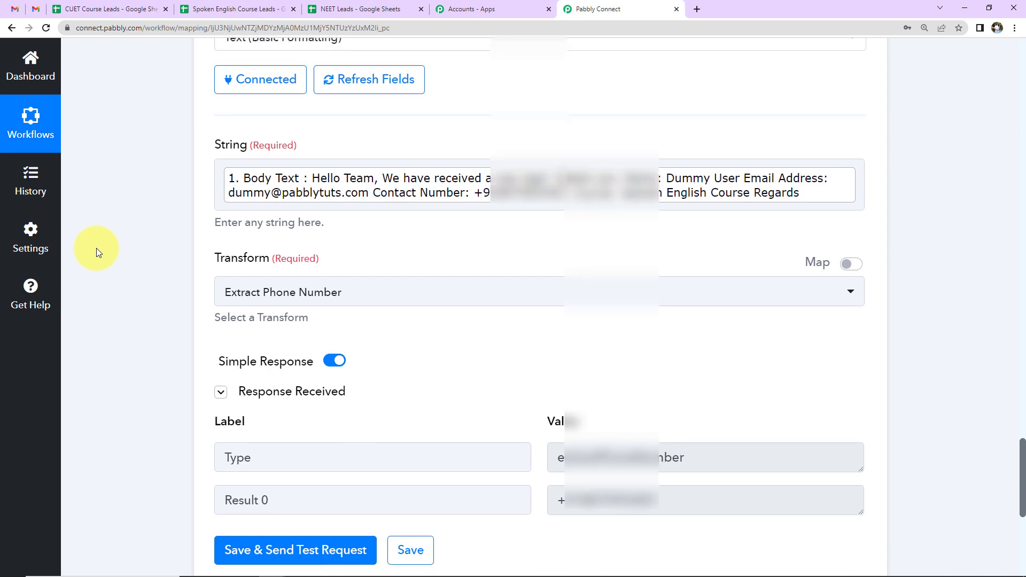
Add a step after the phone number extraction using Text Formatter by Pabbly with the Text Parser event, and connect it
scroll(96, 248, "down", 7)
left_click(539, 242)
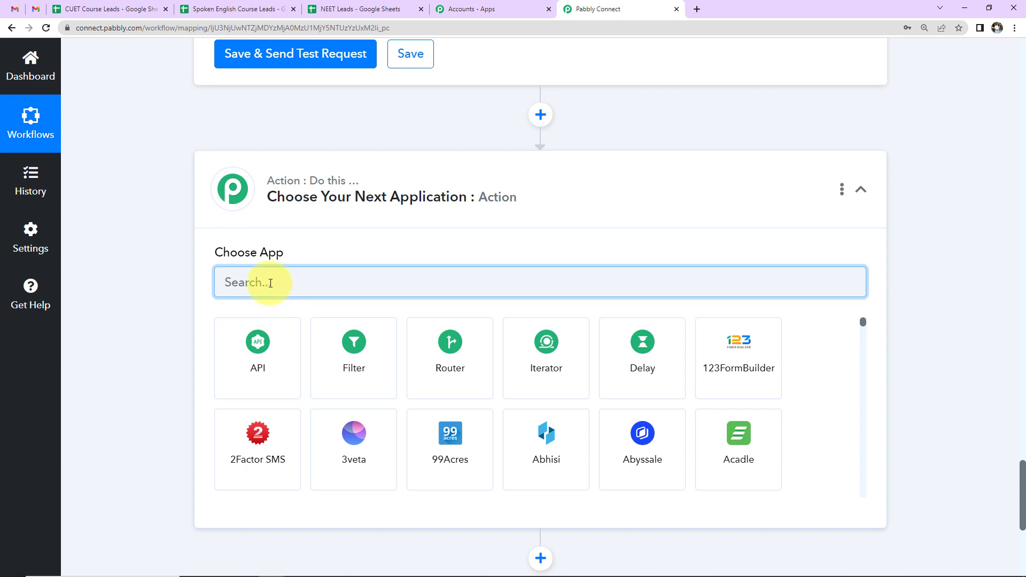
type("text")
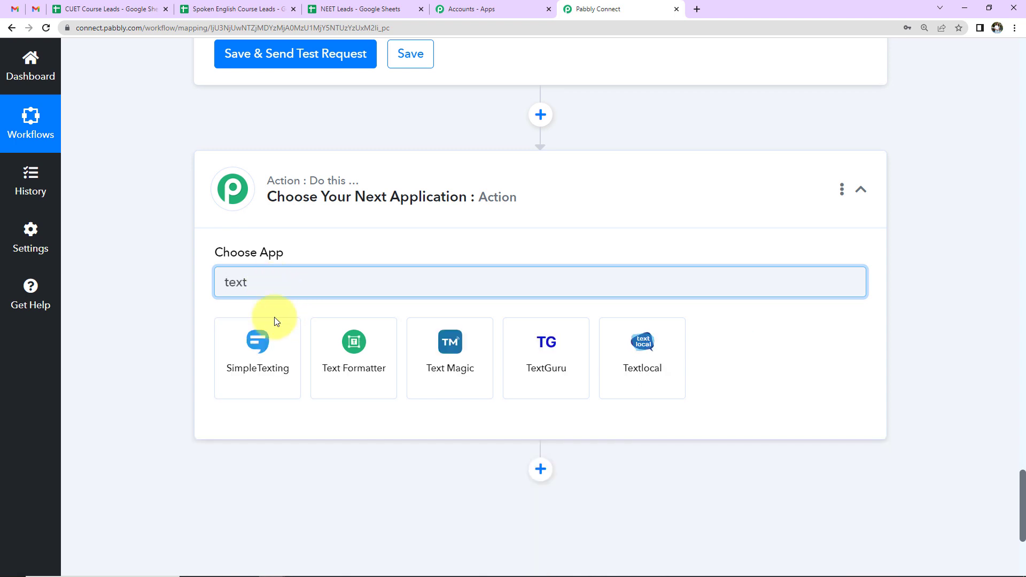
left_click(337, 354)
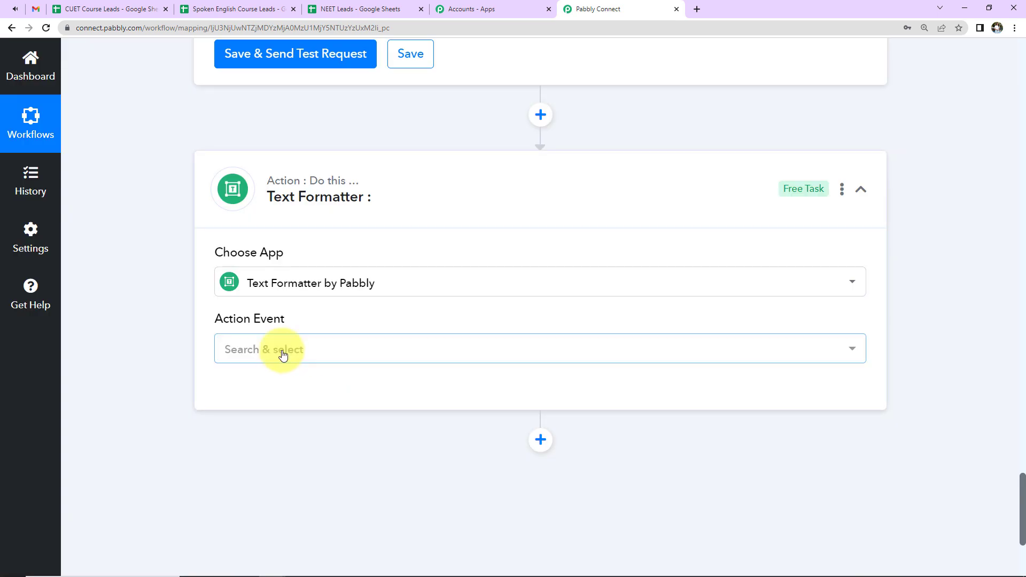
left_click(283, 355)
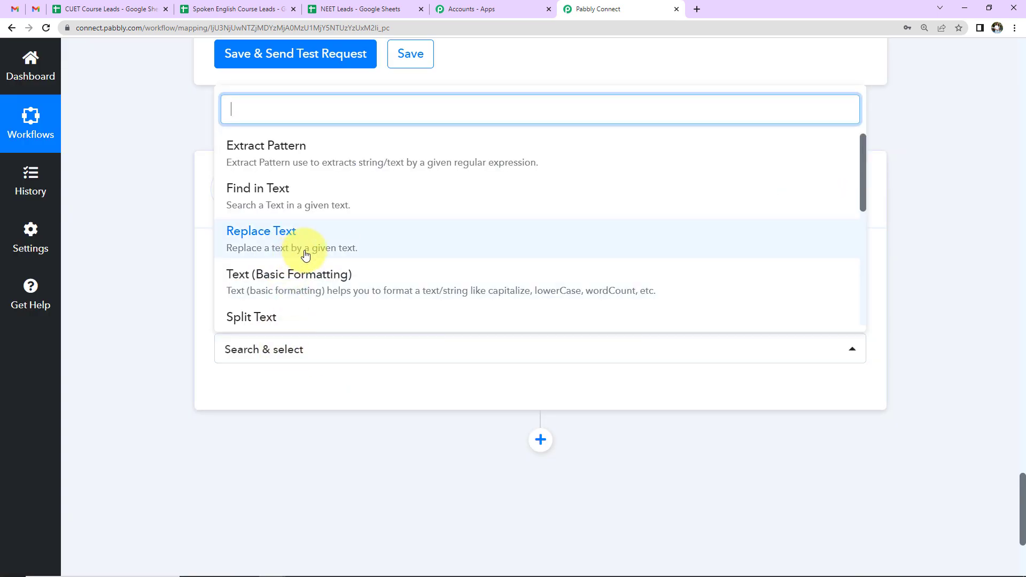
scroll(305, 254, "down", 5)
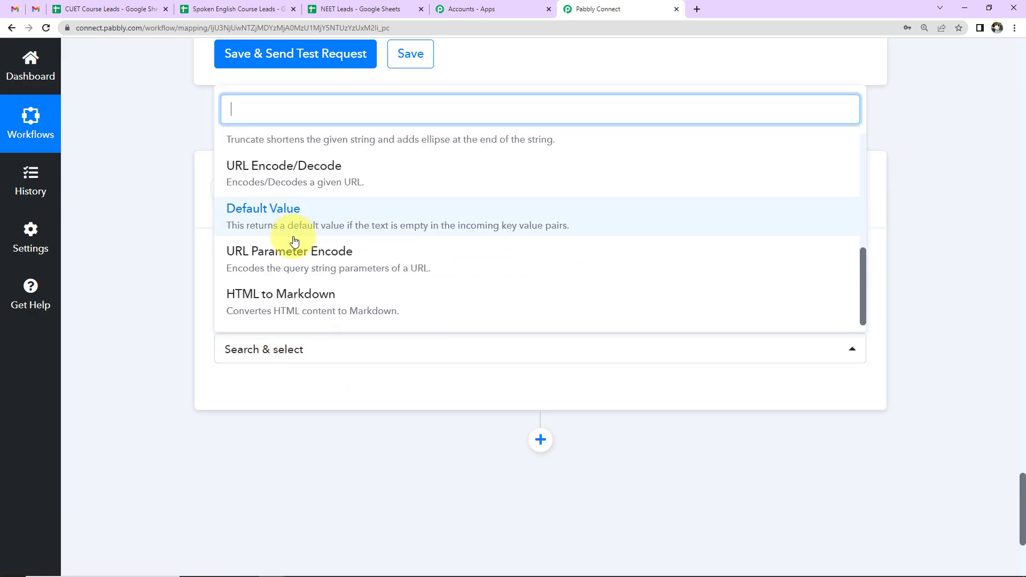
scroll(294, 238, "up", 3)
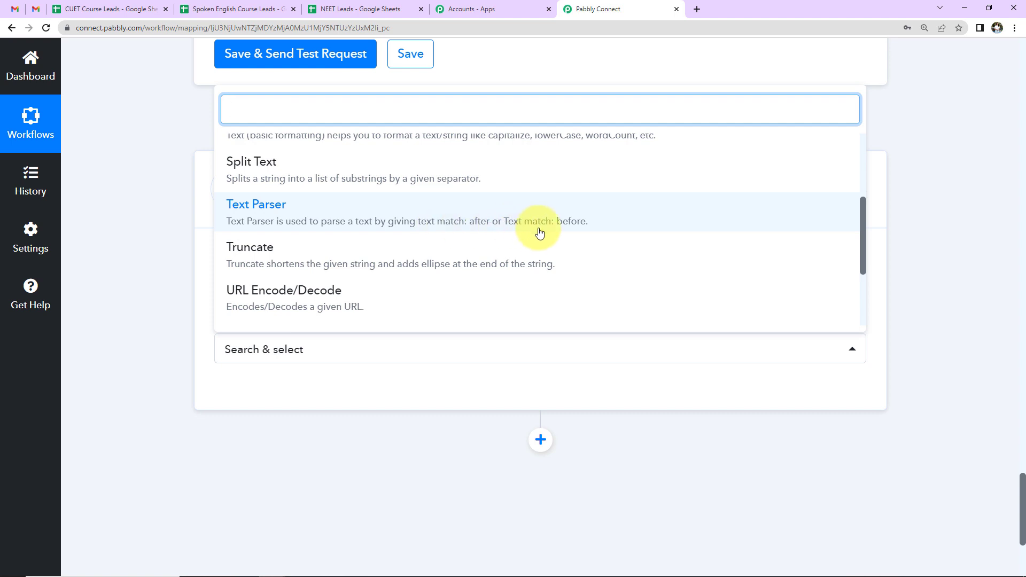
left_click(517, 220)
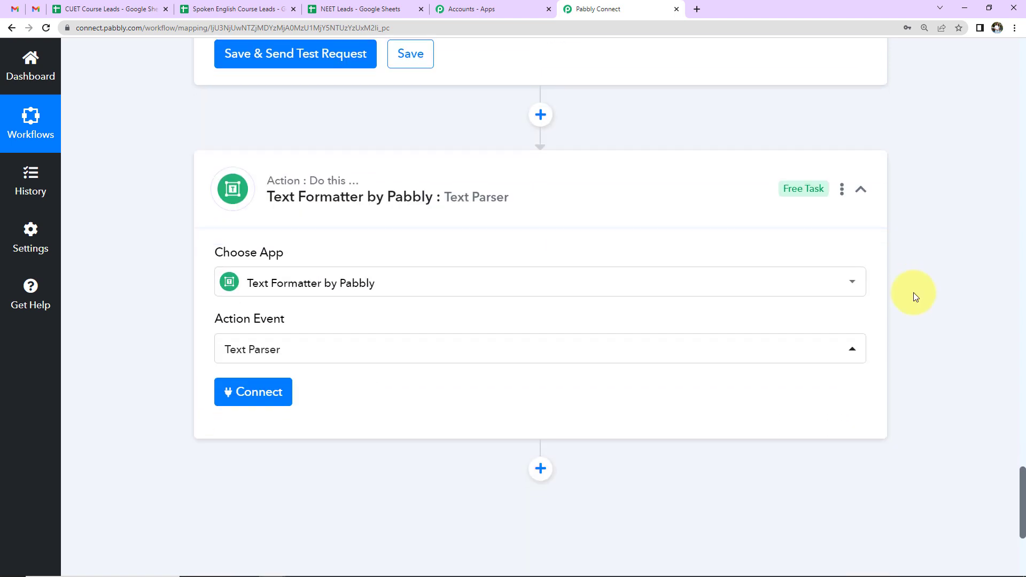
left_click(269, 402)
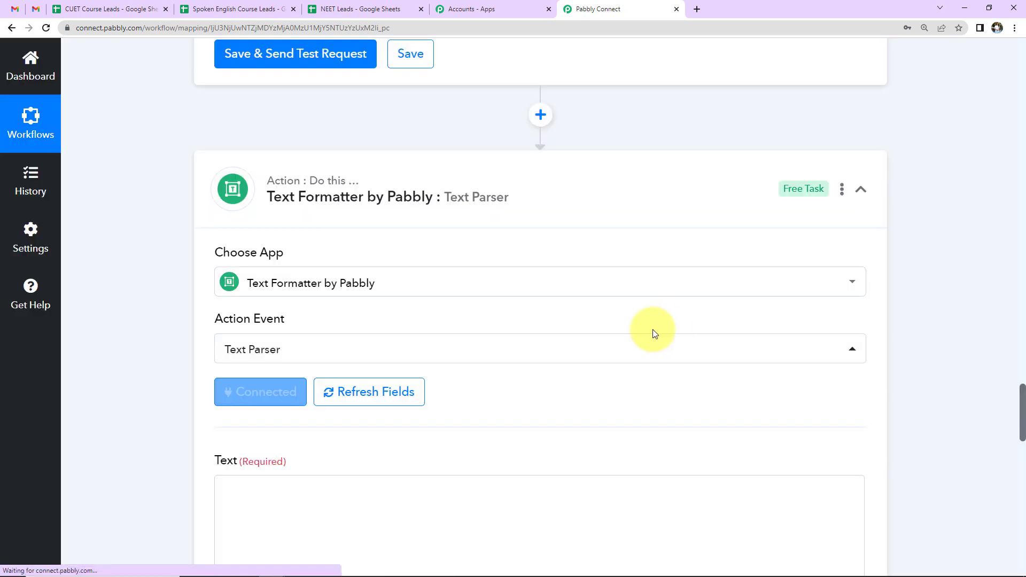
Map the Body Text from the captured email parser response into the Text Parser's Text field
scroll(652, 329, "down", 5)
left_click(368, 245)
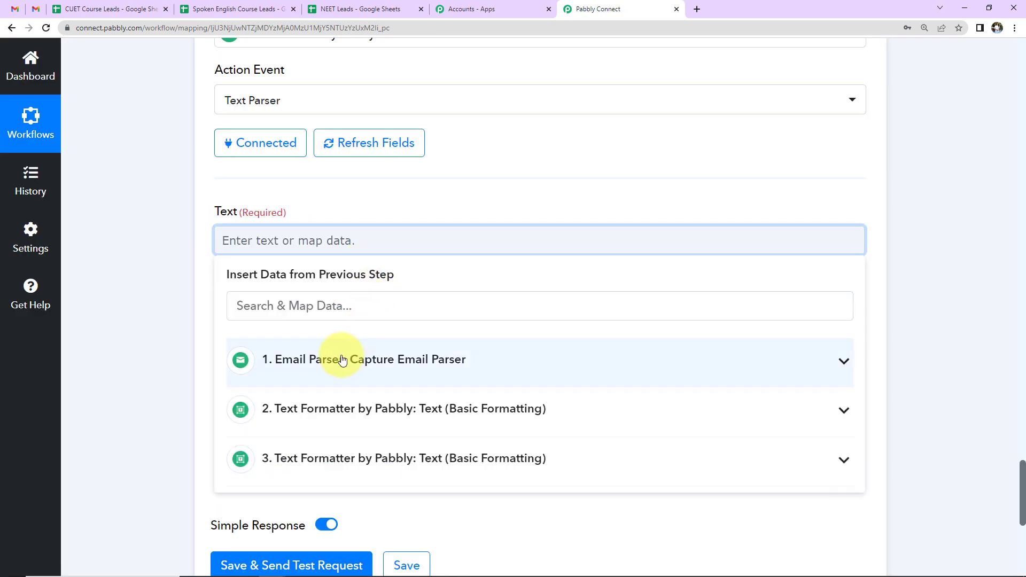
left_click(343, 361)
scroll(363, 426, "down", 10)
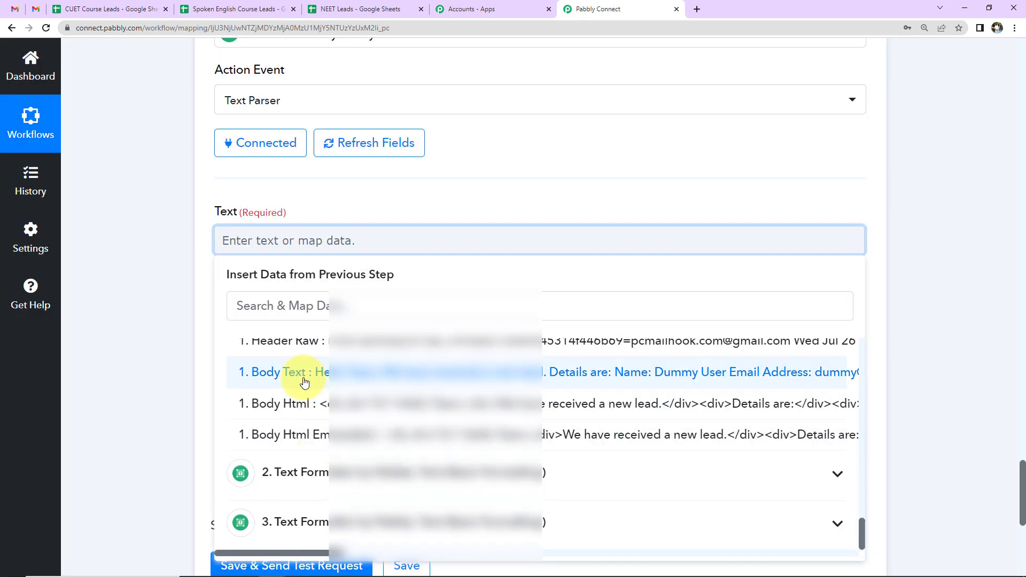
left_click(304, 382)
left_click(171, 322)
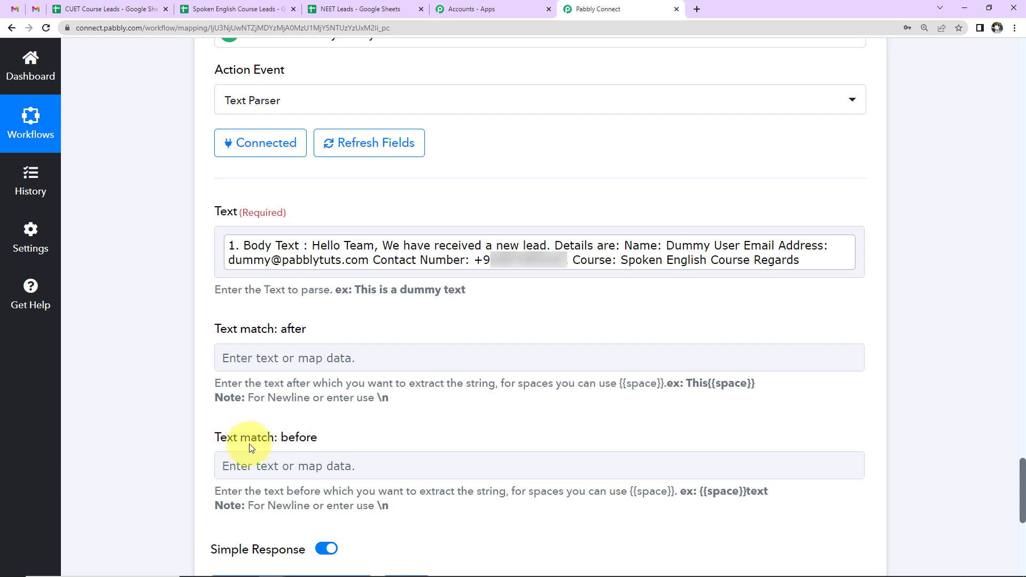
Set the Text Parser to extract the text after "Name:" and before "Email", and save it with a test request
left_click(297, 361)
type("Name:")
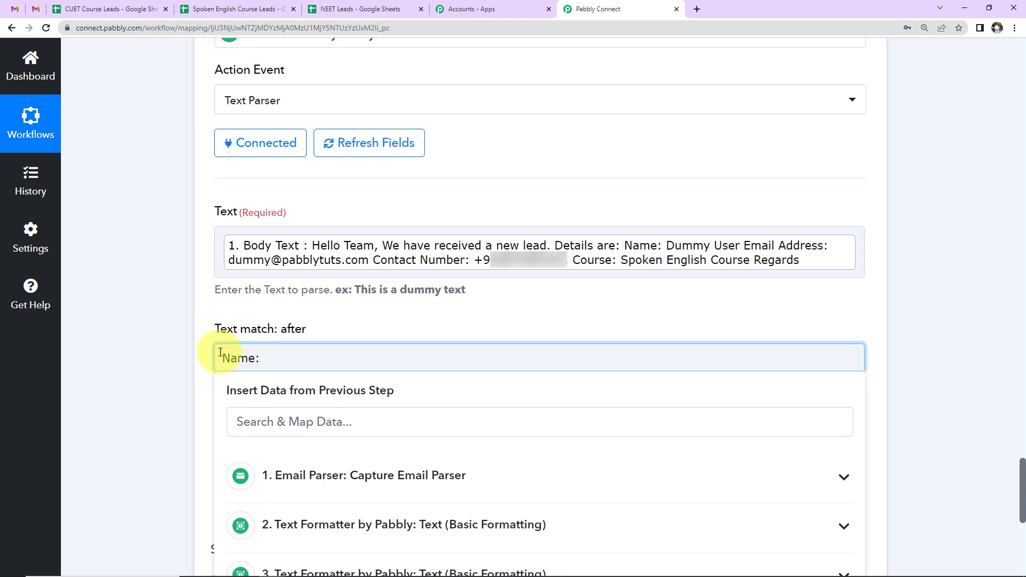
left_click(291, 335)
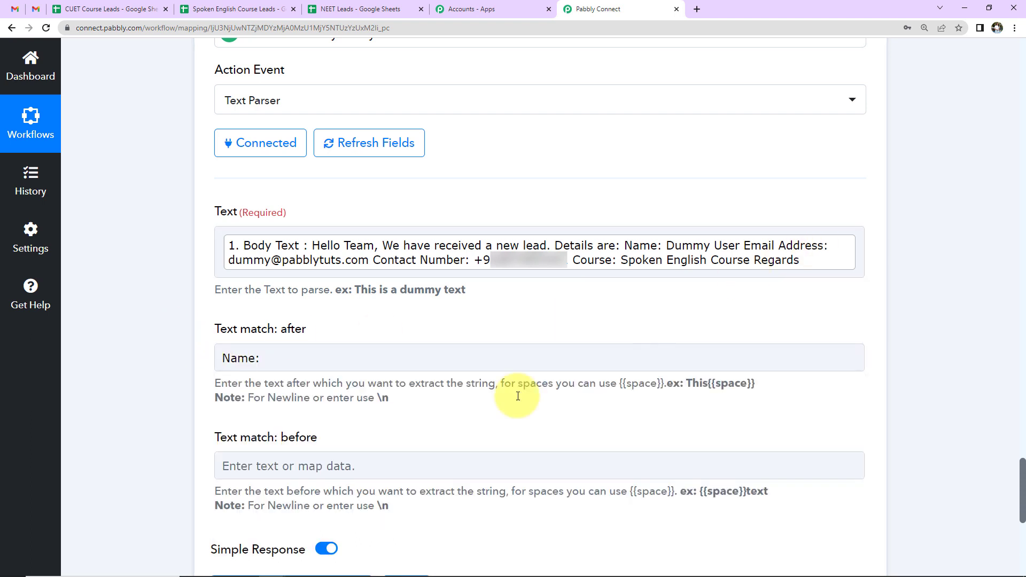
left_click(370, 463)
type("E")
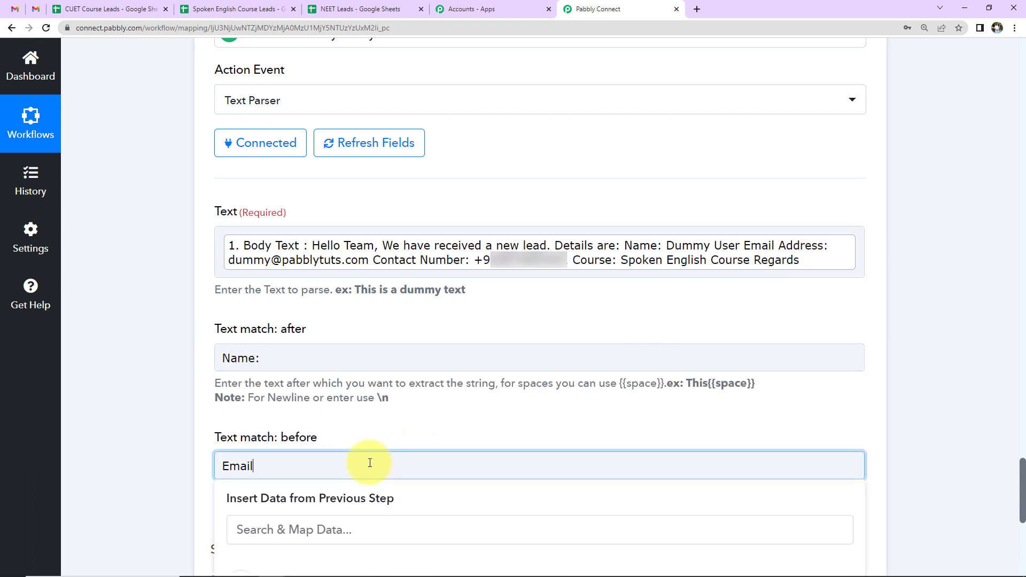
type("mail")
left_click(136, 438)
scroll(137, 438, "down", 5)
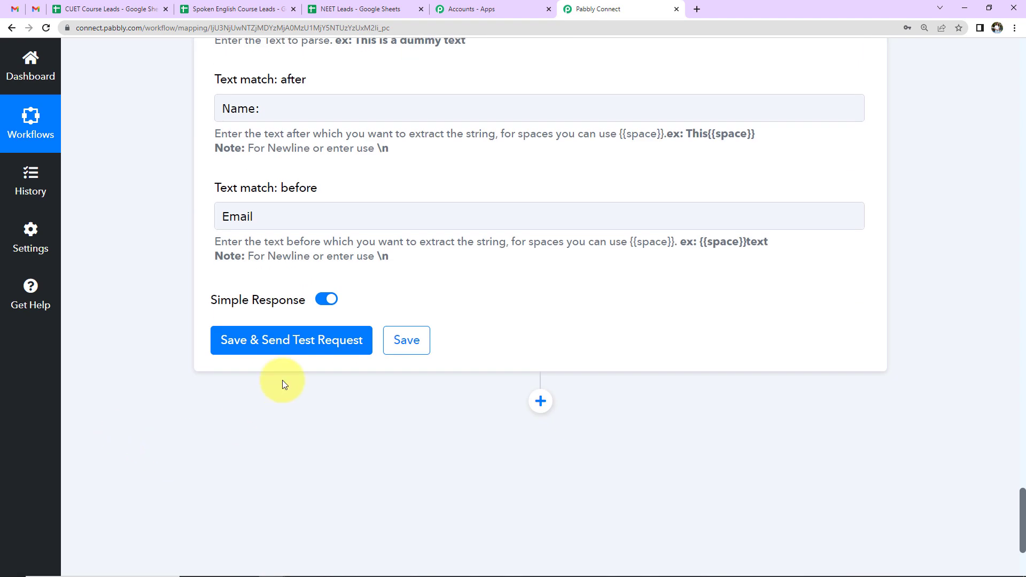
left_click(290, 354)
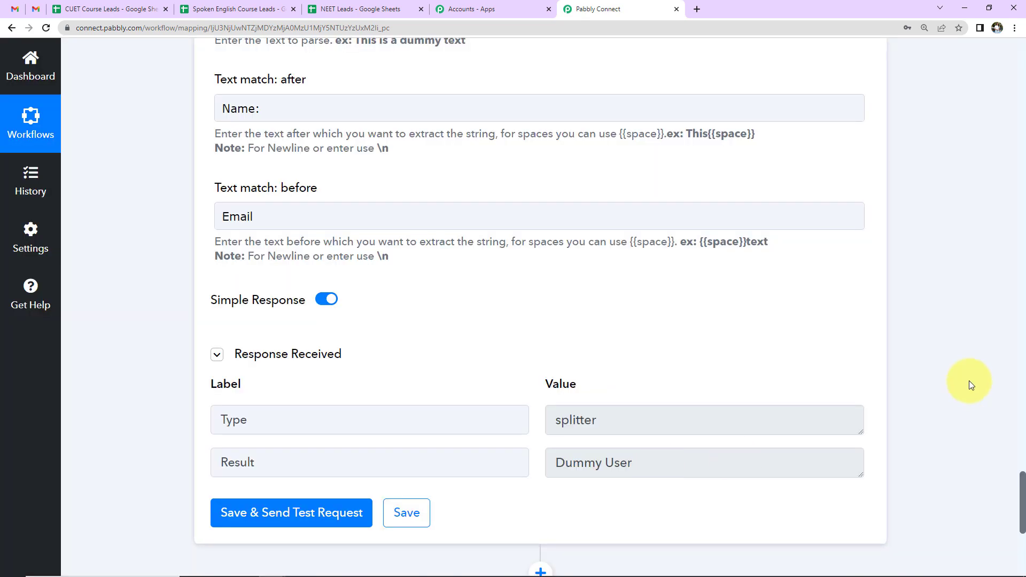
Add a Router by Pabbly step after the Text Parser at the end of the workflow
scroll(522, 336, "down", 6)
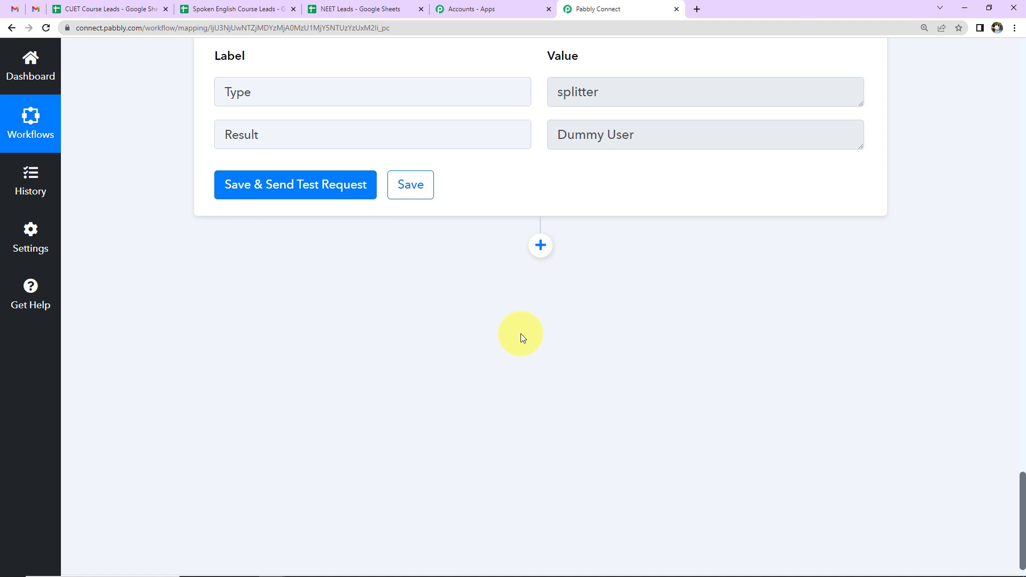
left_click(540, 247)
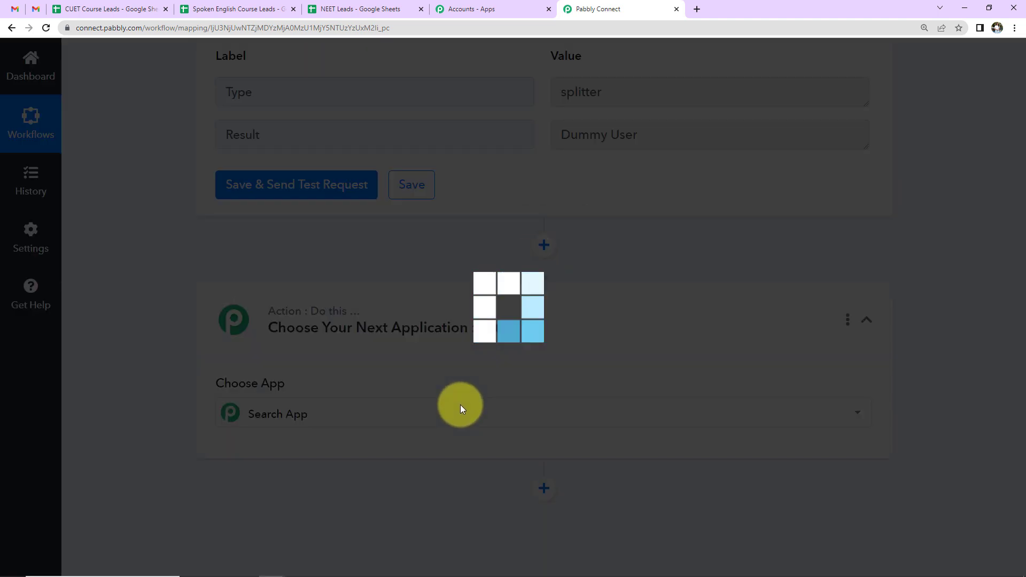
left_click(329, 413)
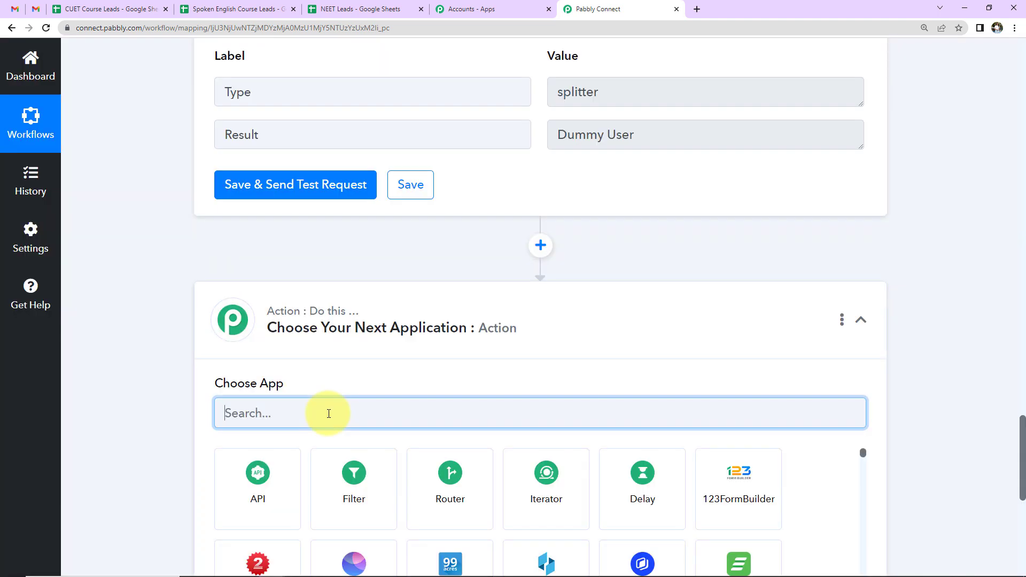
type("rou")
left_click(277, 483)
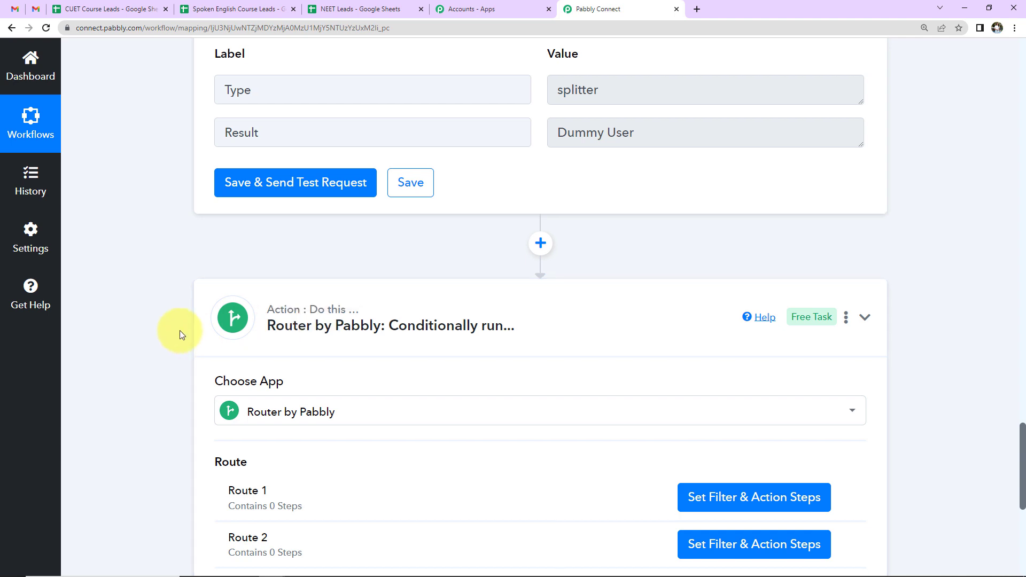
Rename the router's Route 1 as Spoken English Course
scroll(179, 331, "down", 2)
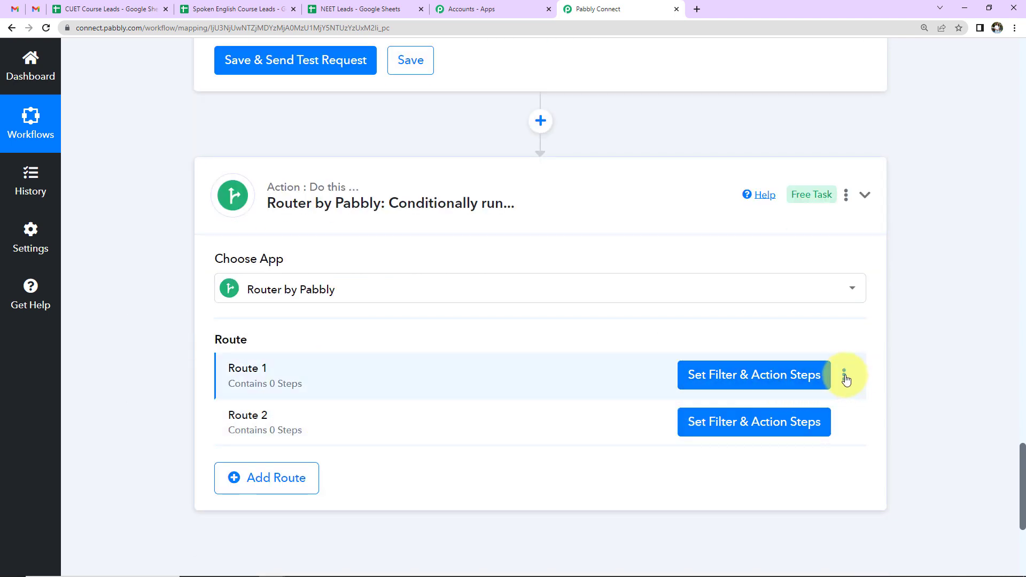
left_click(844, 374)
left_click(766, 402)
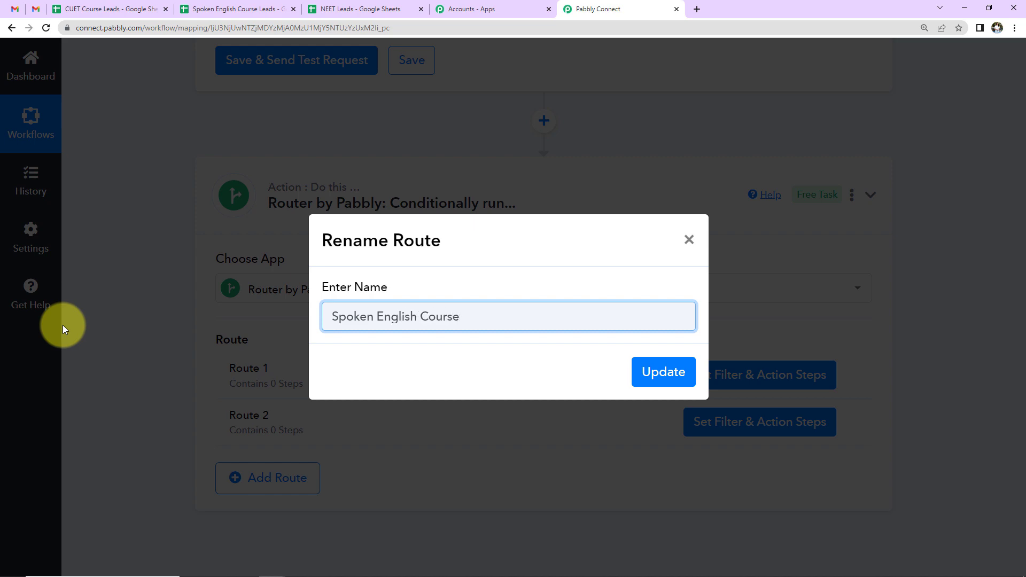
left_click(657, 381)
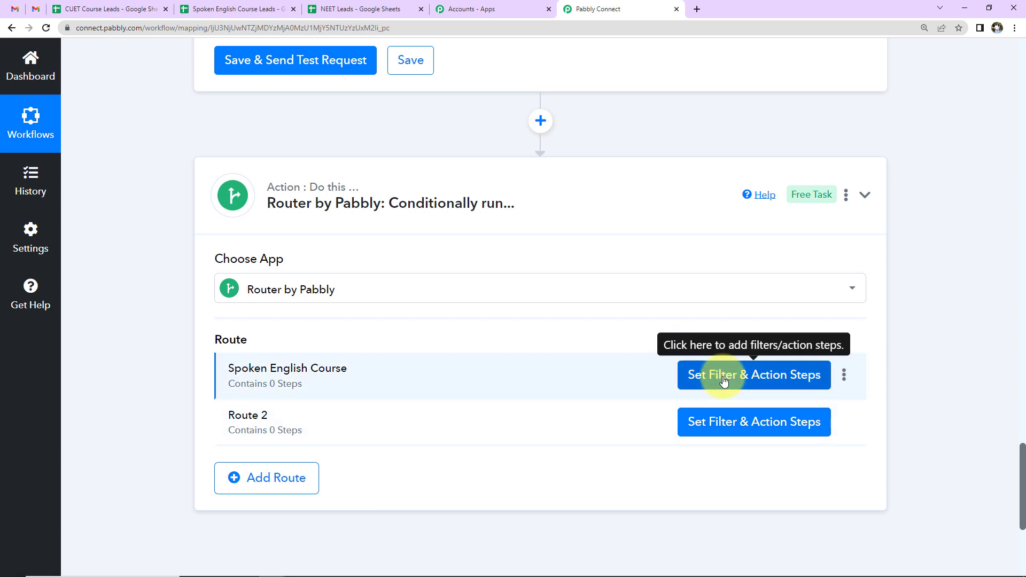
Open the Spoken English Course route's filter and choose the email parser's Body Text as the condition's label
left_click(757, 378)
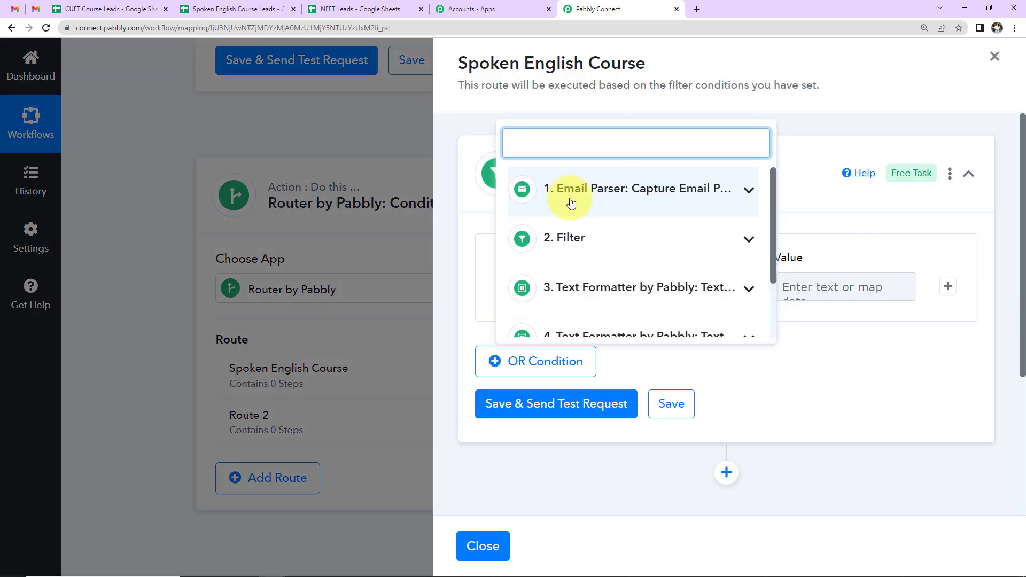
left_click(568, 193)
scroll(593, 290, "down", 5)
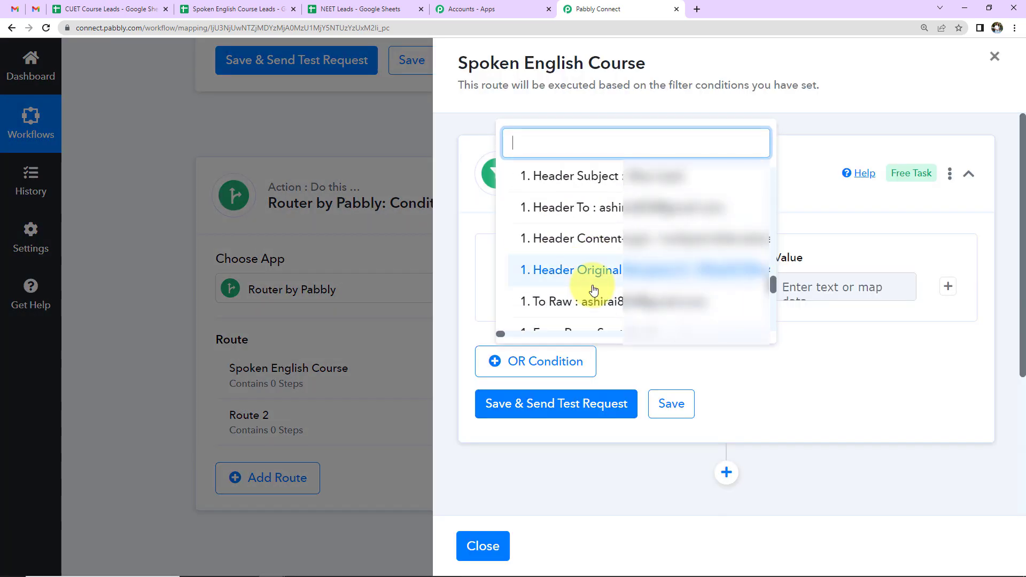
scroll(549, 241, "down", 5)
scroll(553, 248, "up", 2)
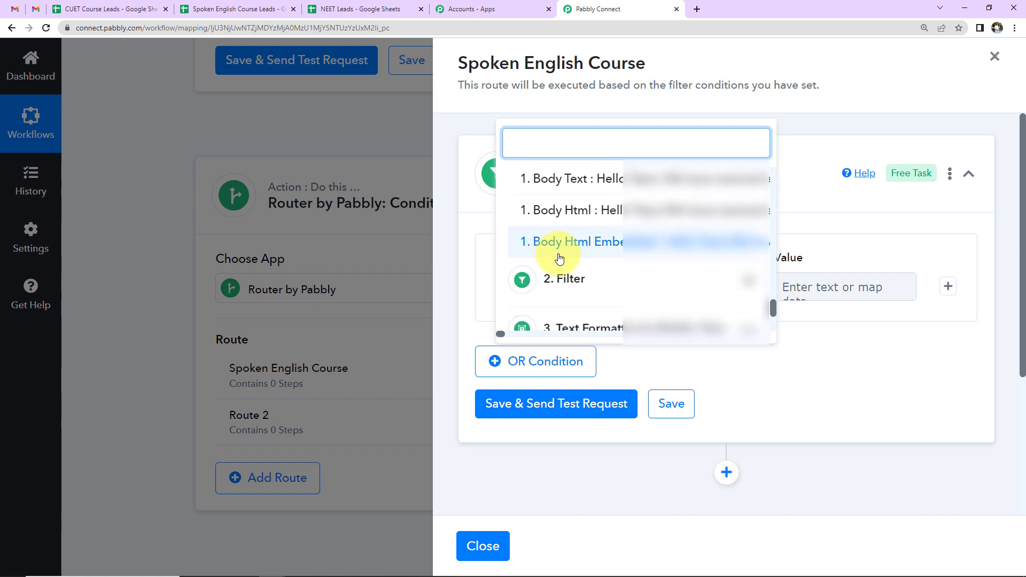
left_click(570, 185)
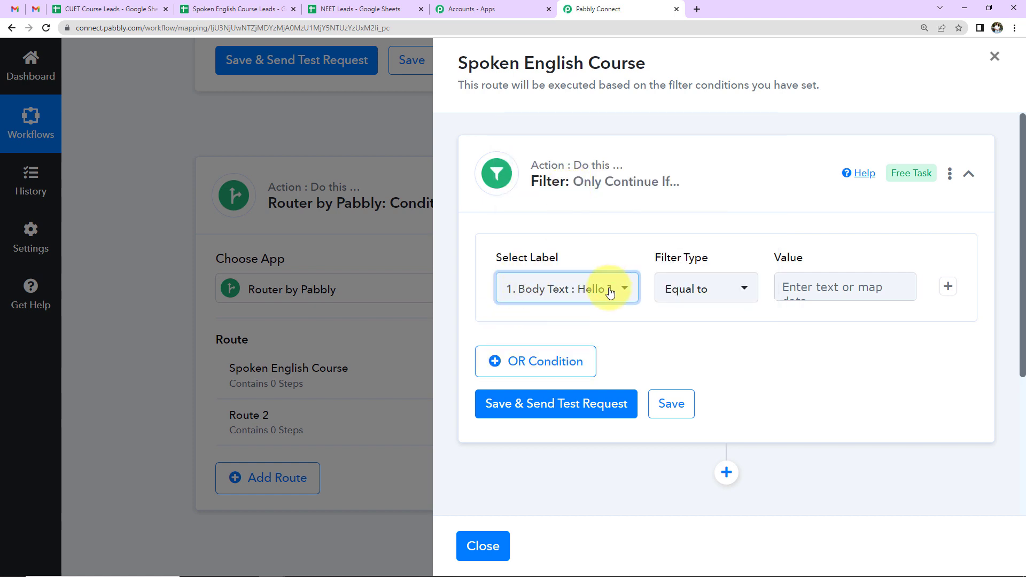
Set the route's filter type to Contains with the value "Spoken english Course"
left_click(692, 289)
left_click(680, 232)
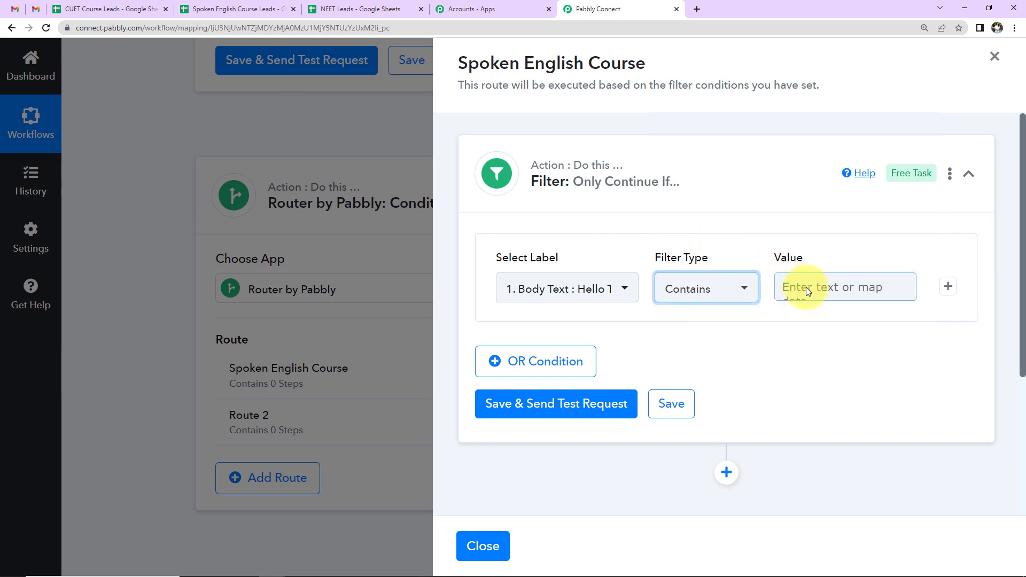
left_click(804, 288)
type("Spoken")
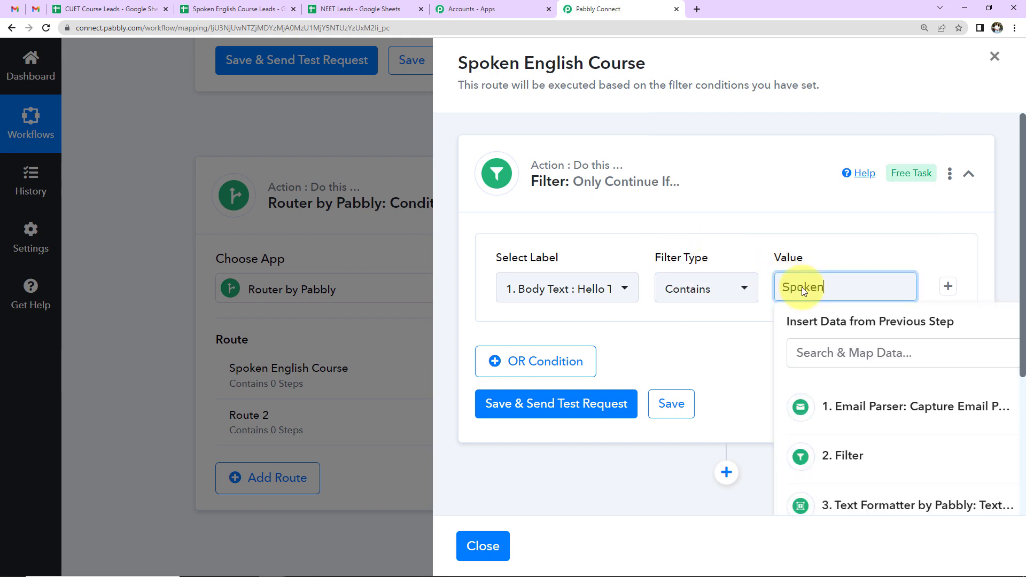
type(" english Course")
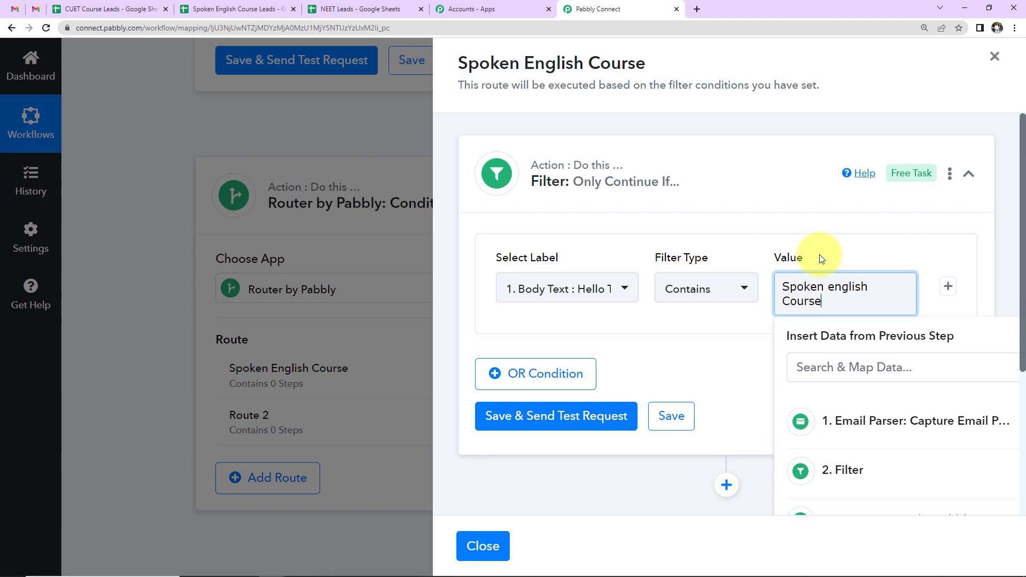
Correct the route filter's value to "Spoken English Course" and save it with a test request
left_click(828, 225)
left_click(809, 303)
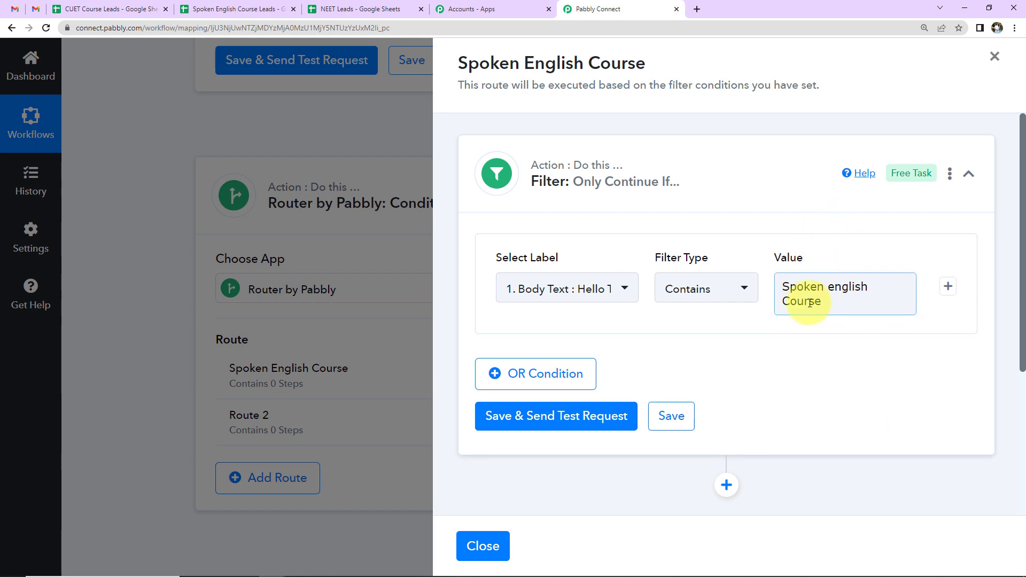
left_click(835, 286)
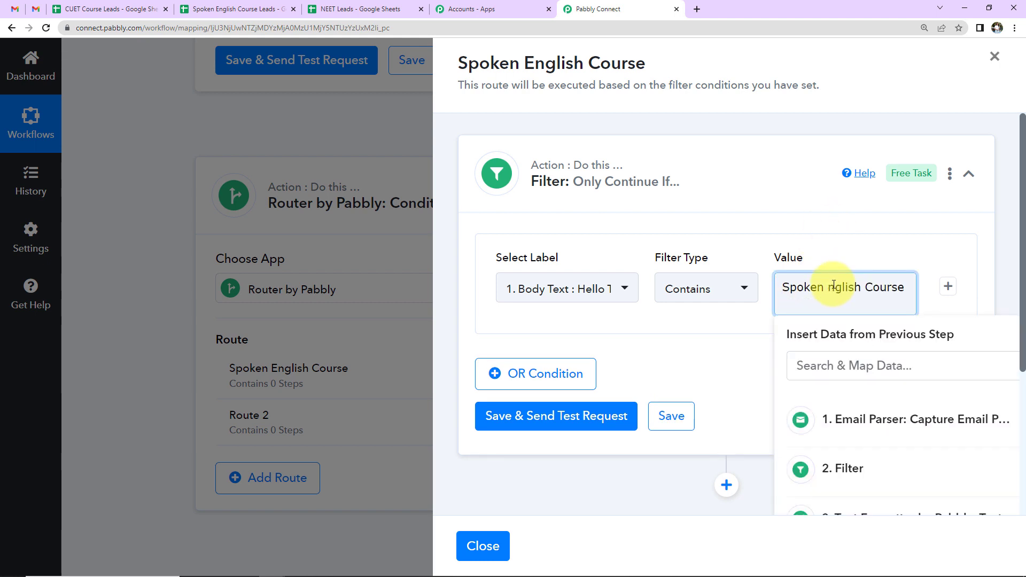
left_click(591, 426)
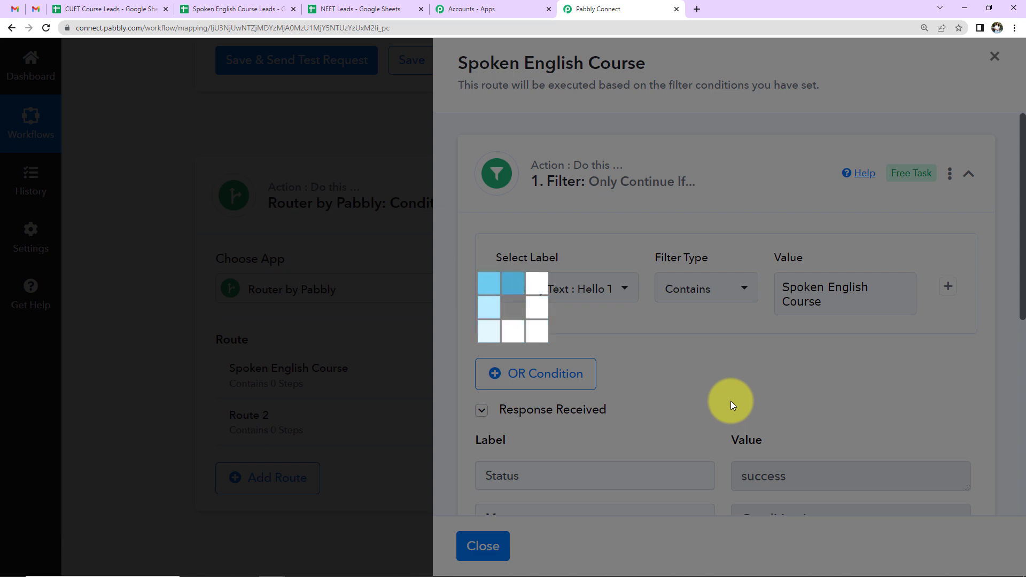
scroll(731, 401, "down", 2)
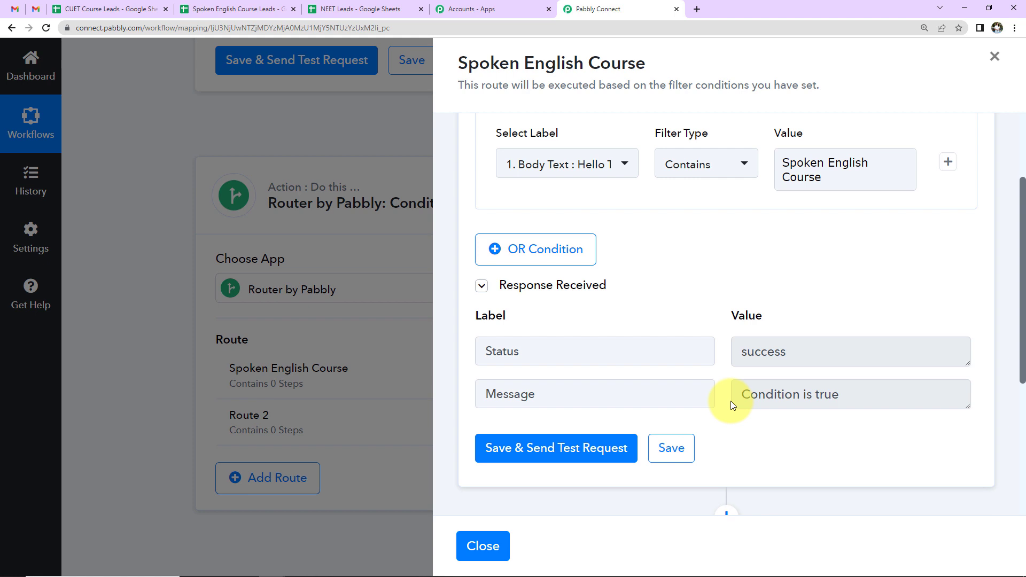
Add a Google Sheets action after the route's filter with the action event Add New Row
scroll(781, 314, "down", 4)
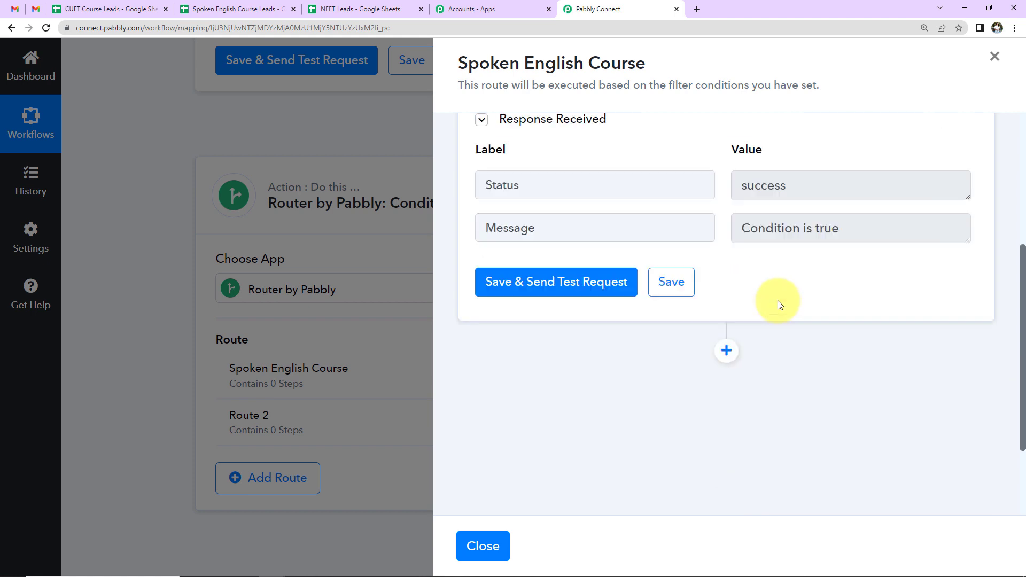
left_click(727, 262)
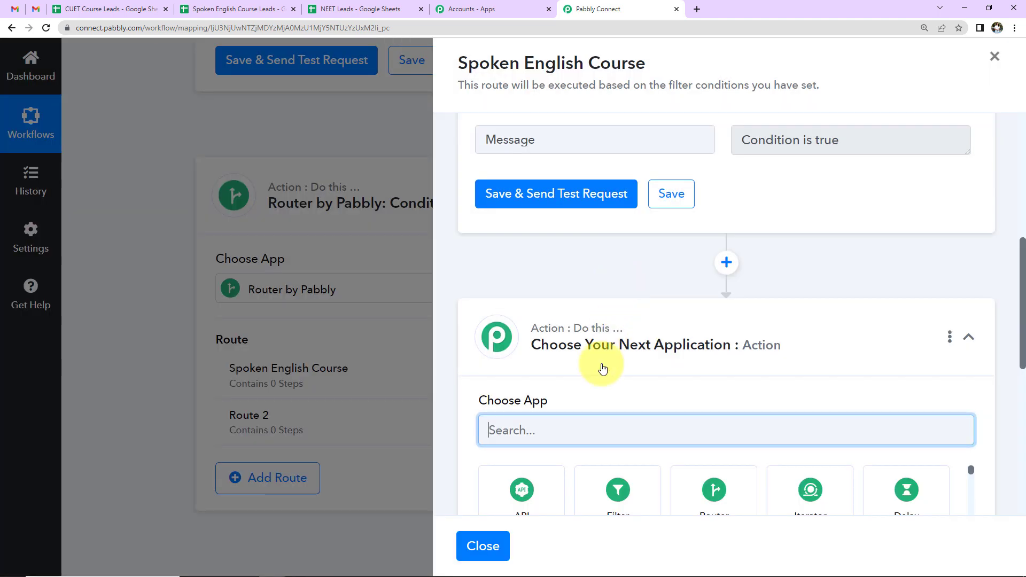
type("Goog;l")
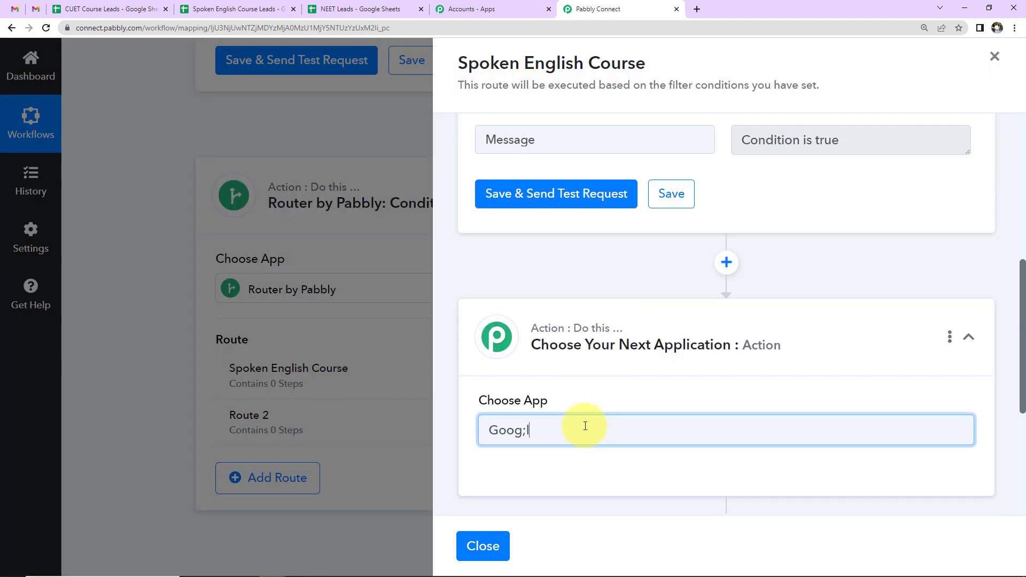
type("e s")
left_click(591, 225)
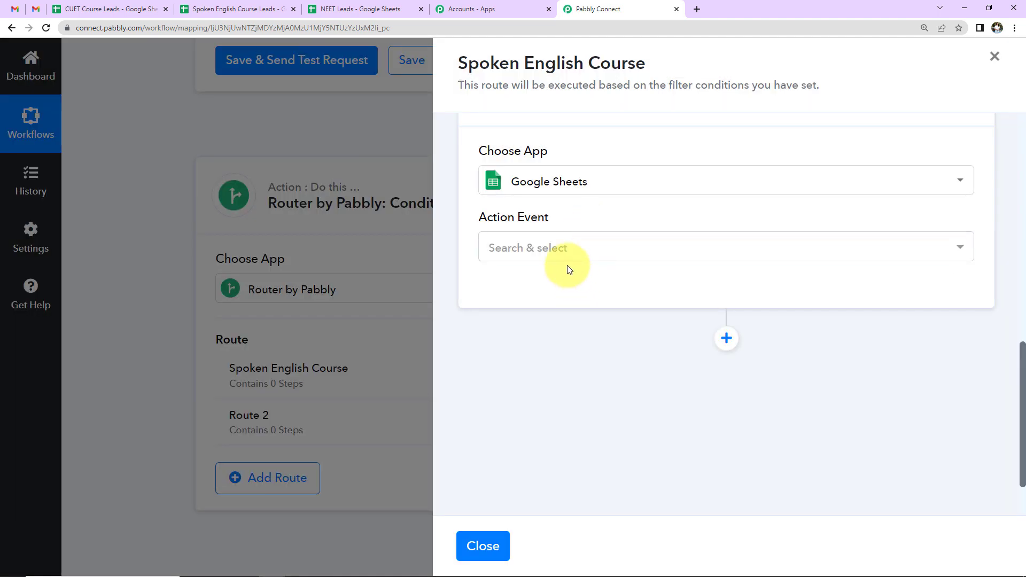
left_click(561, 248)
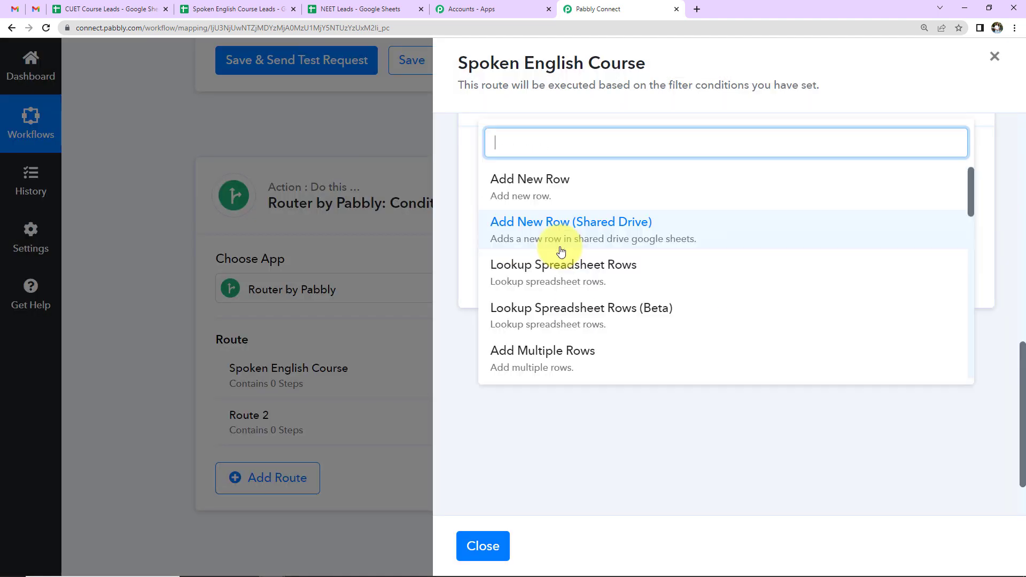
left_click(556, 178)
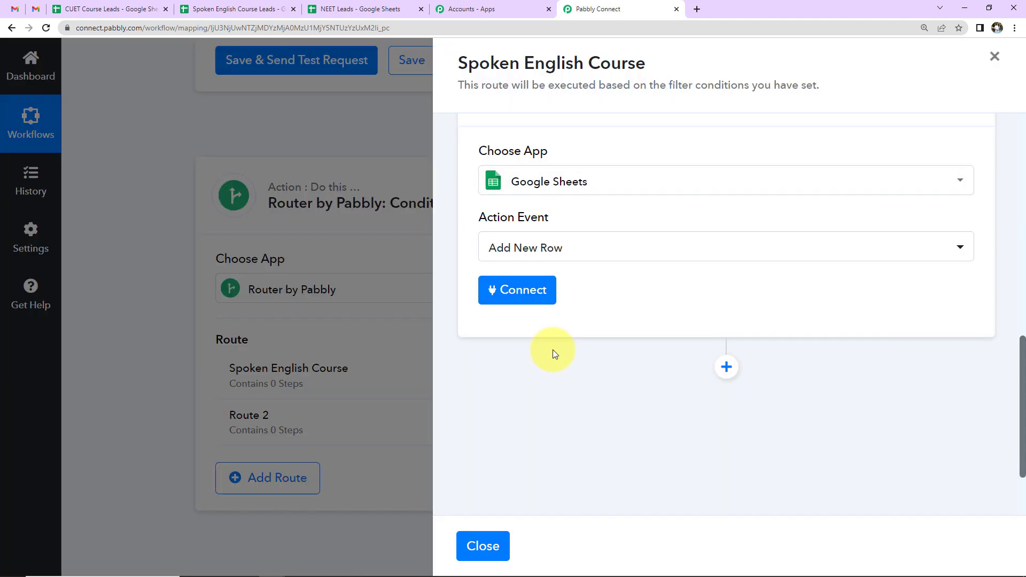
Connect the Google Sheets action through a new connection by signing in with Google and granting Pabbly Connect Sheets access
left_click(530, 299)
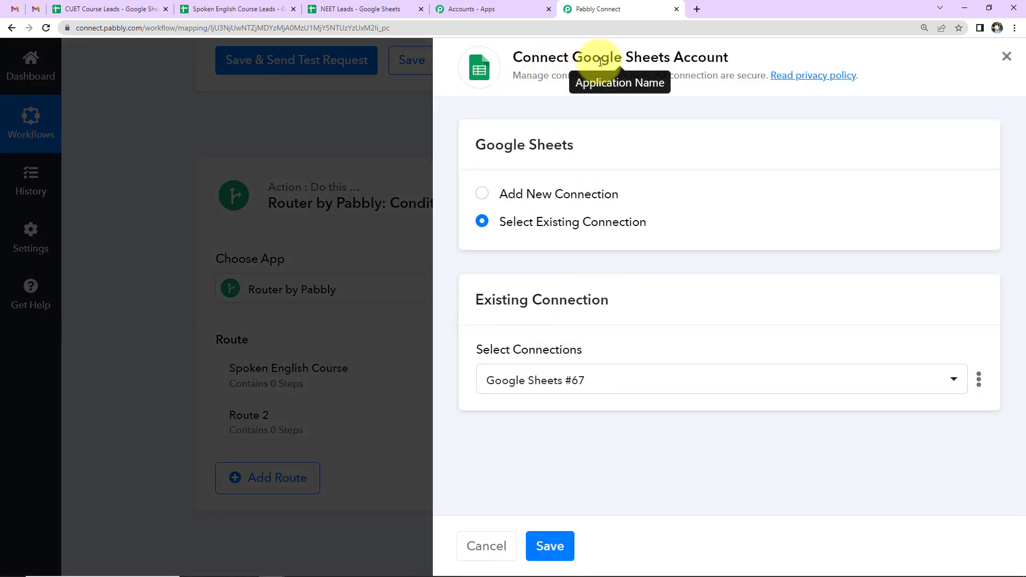
left_click(482, 193)
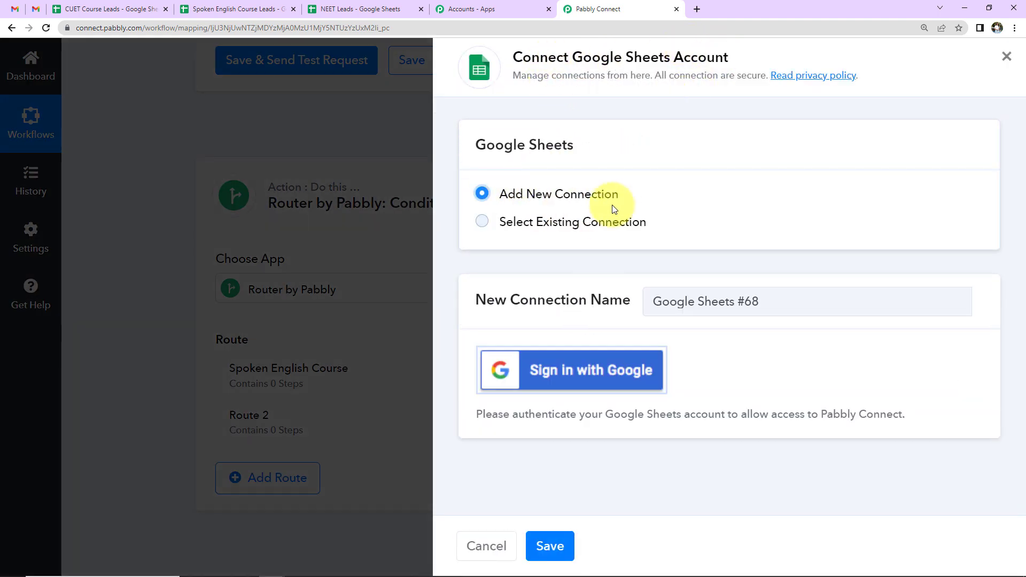
left_click(590, 365)
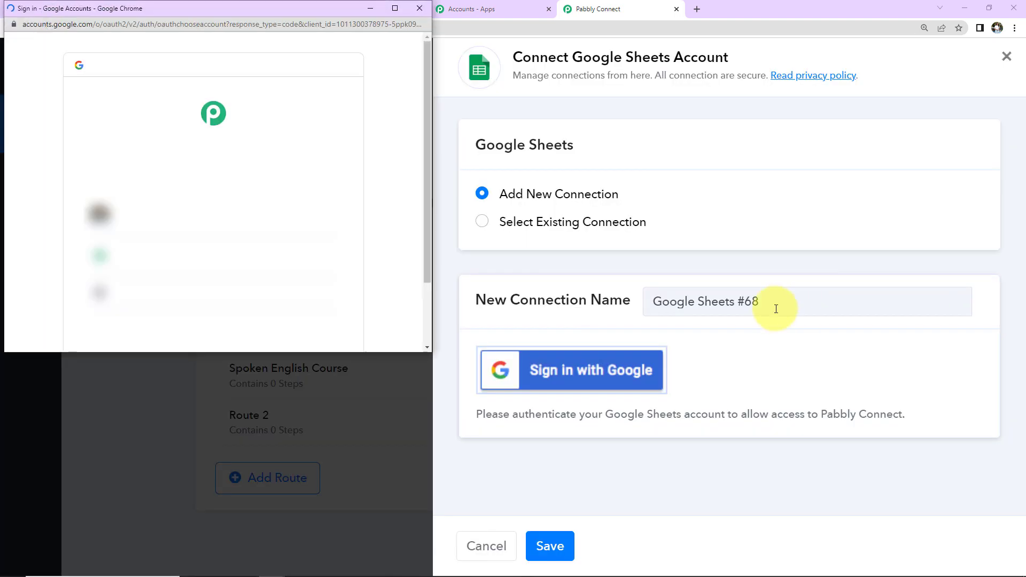
left_click(230, 206)
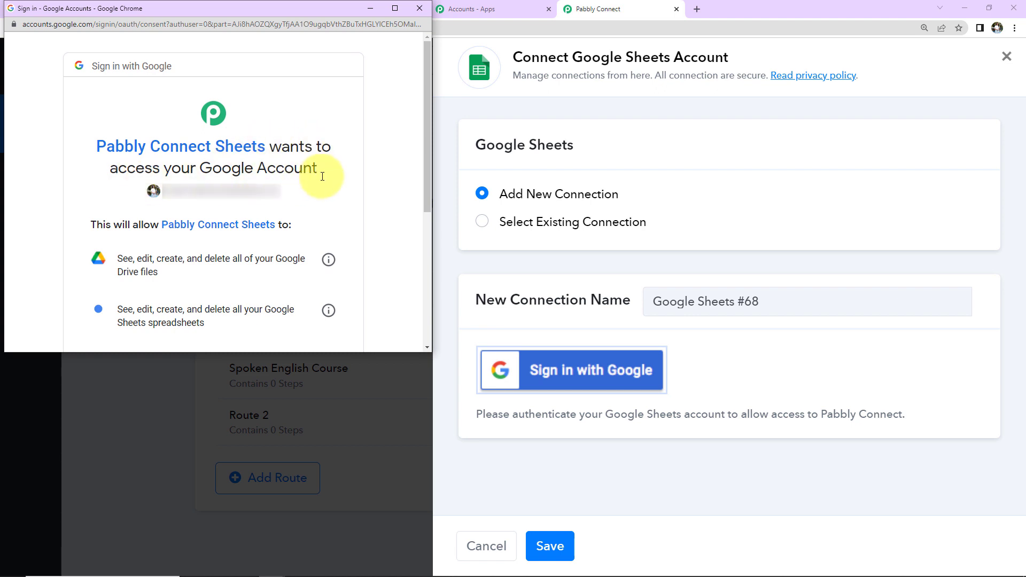
scroll(326, 185, "down", 5)
left_click(293, 250)
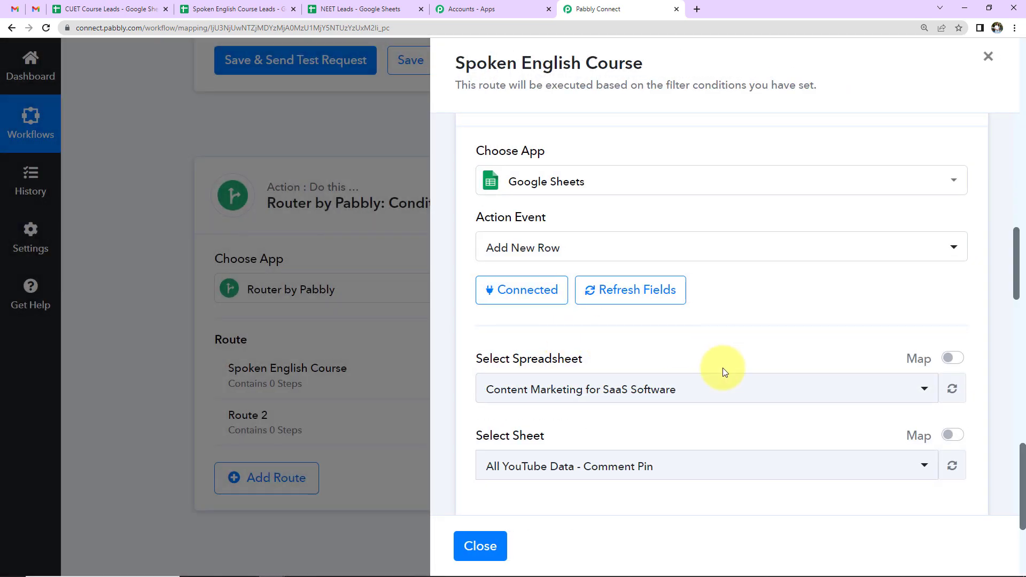
Check the course lead sheets in Google Sheets and select Spoken English Course Leads as the action's spreadsheet in Pabbly Connect
scroll(716, 308, "down", 2)
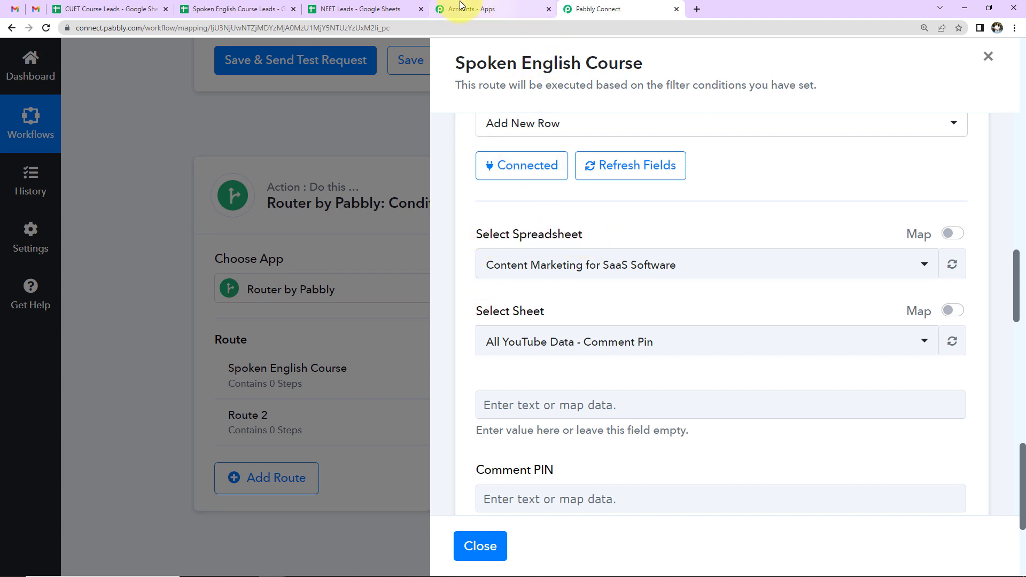
left_click(104, 11)
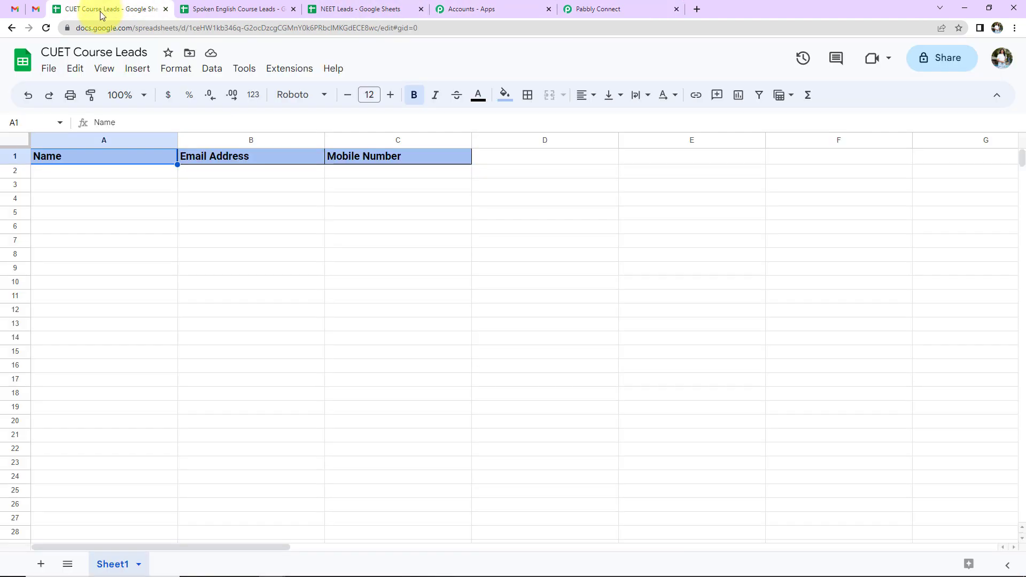
left_click(349, 10)
left_click(257, 9)
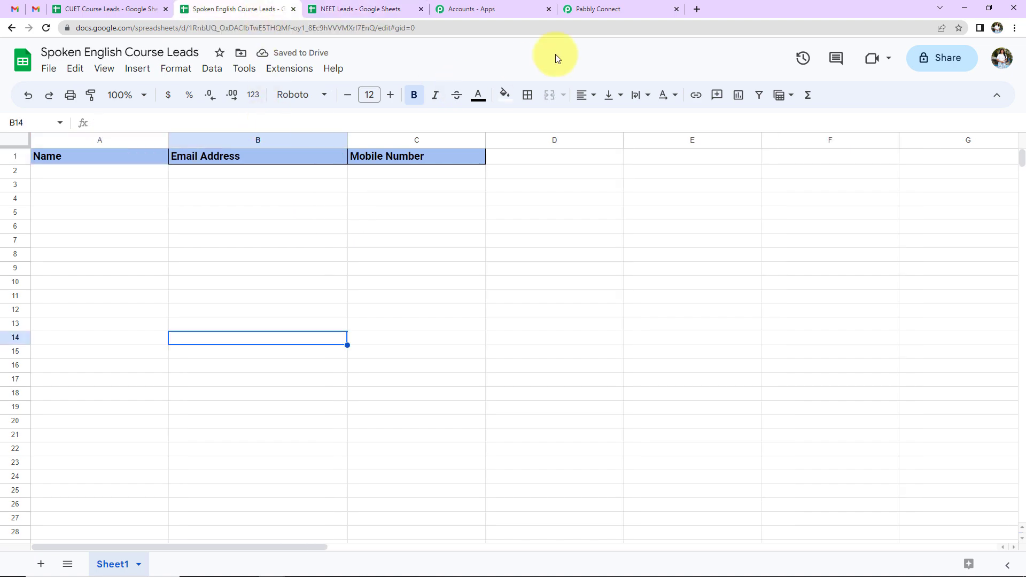
left_click(602, 11)
left_click(580, 272)
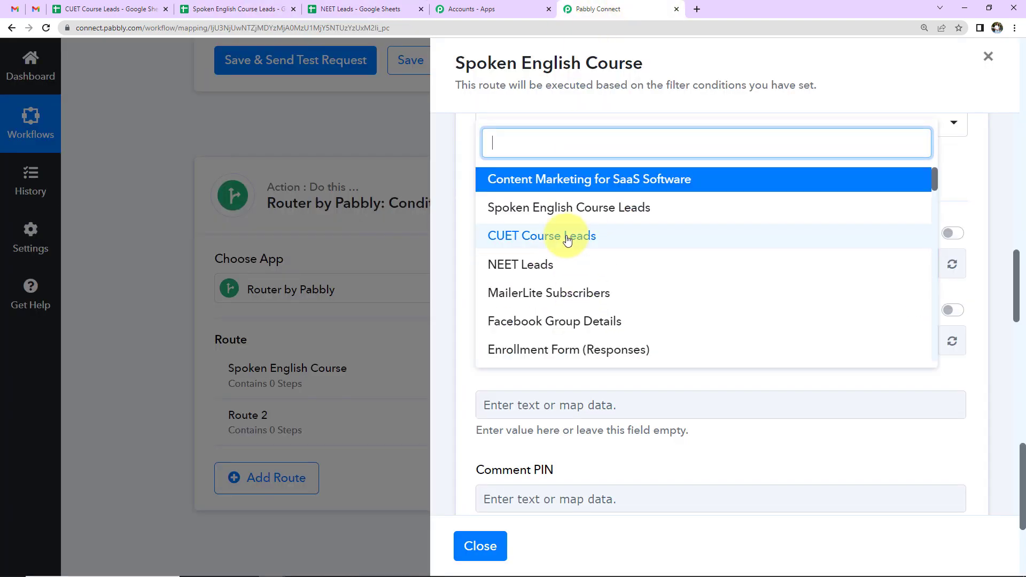
left_click(567, 207)
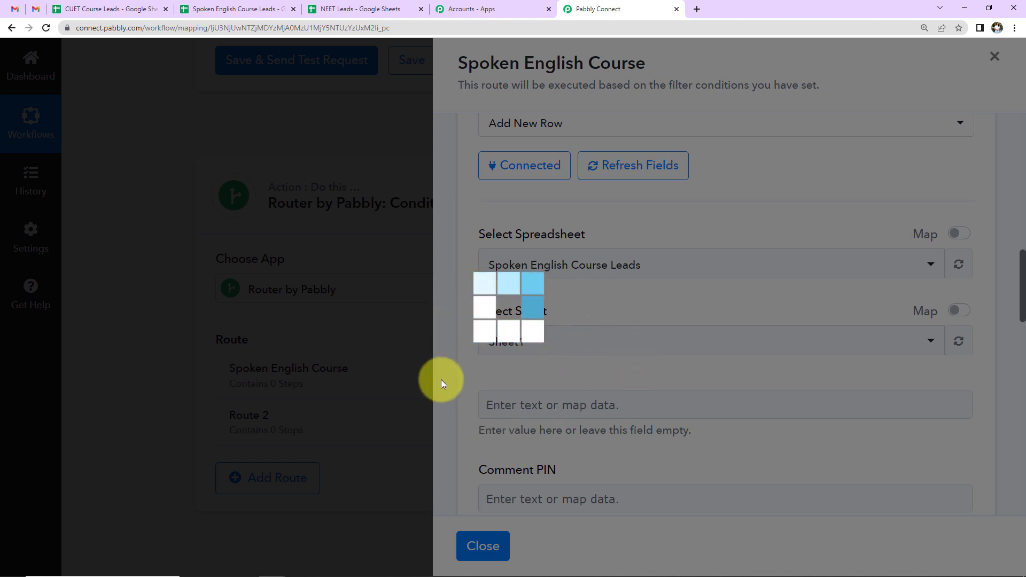
Map the Name field to the Result of step 5, the Text Formatter's Text Parser
scroll(606, 320, "down", 4)
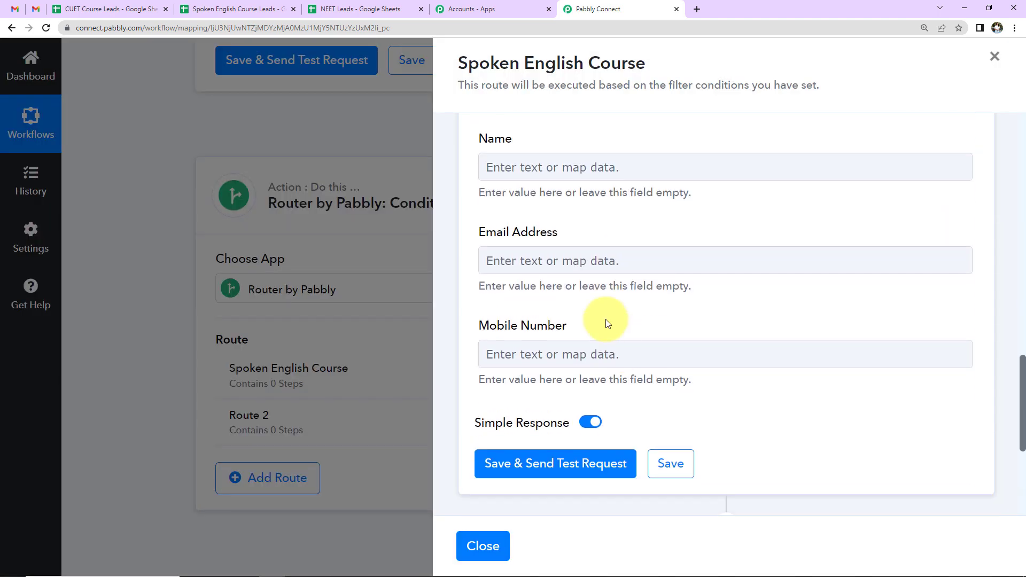
left_click(544, 168)
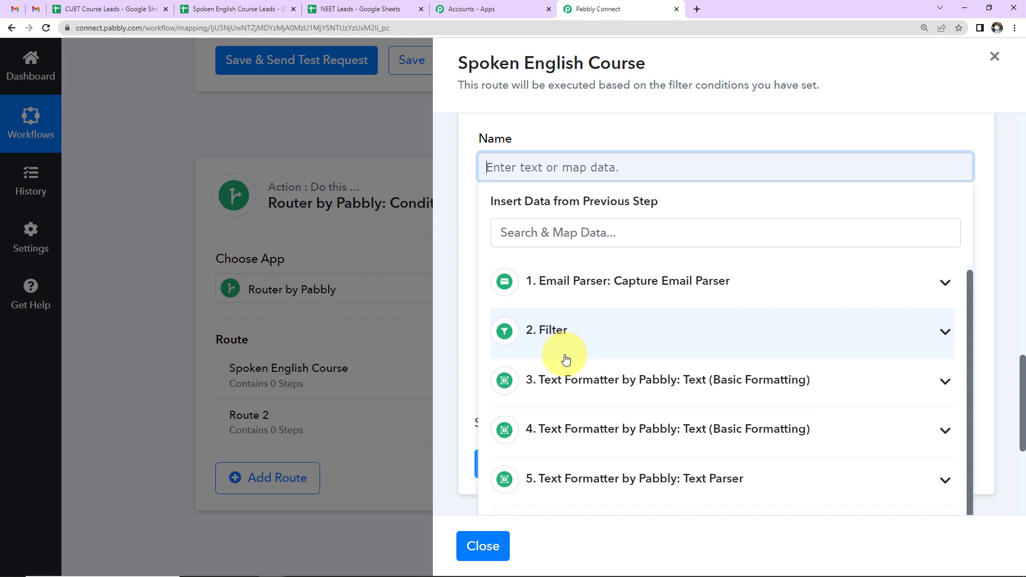
scroll(593, 406, "down", 3)
left_click(594, 374)
scroll(657, 393, "down", 2)
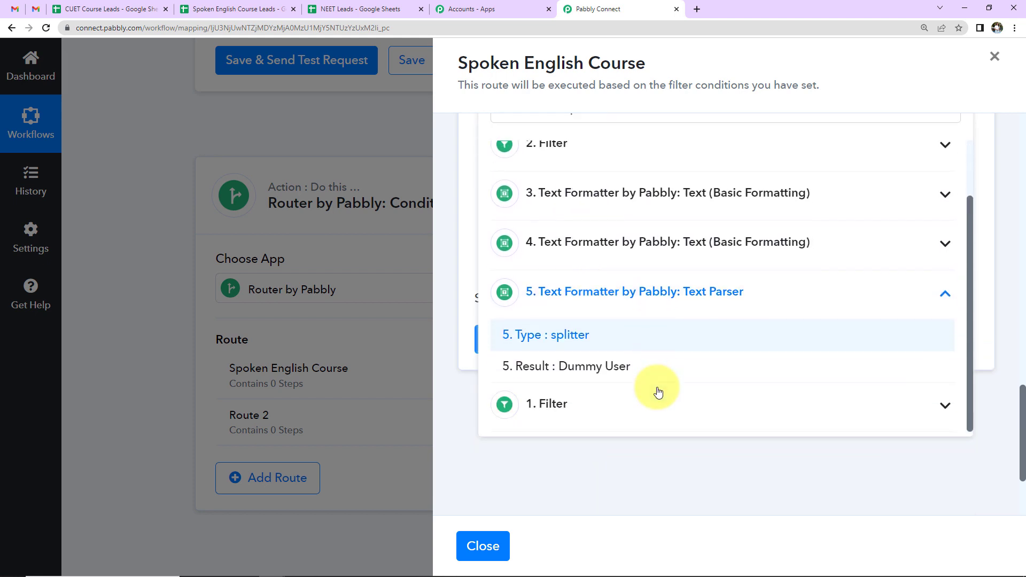
left_click(662, 369)
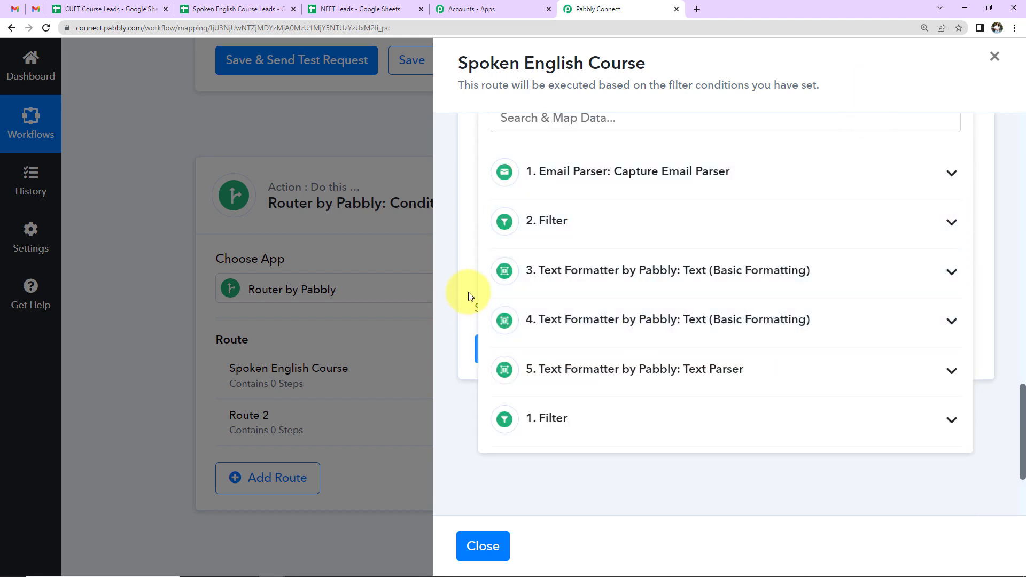
left_click(472, 283)
Map the Email Address field to Result 0 of step 3, the first Text Formatter step
scroll(547, 302, "up", 2)
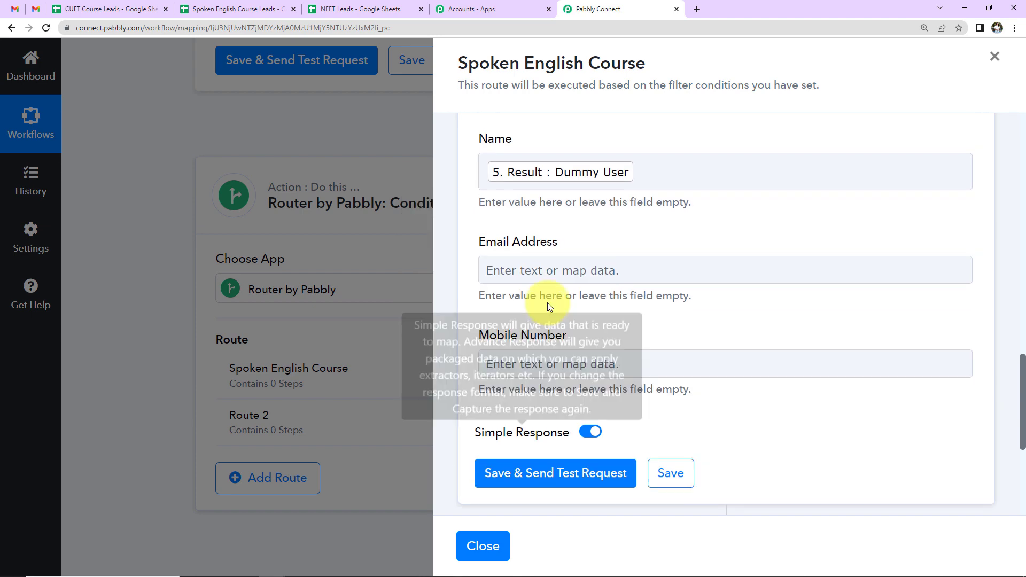
left_click(519, 267)
scroll(531, 408, "down", 2)
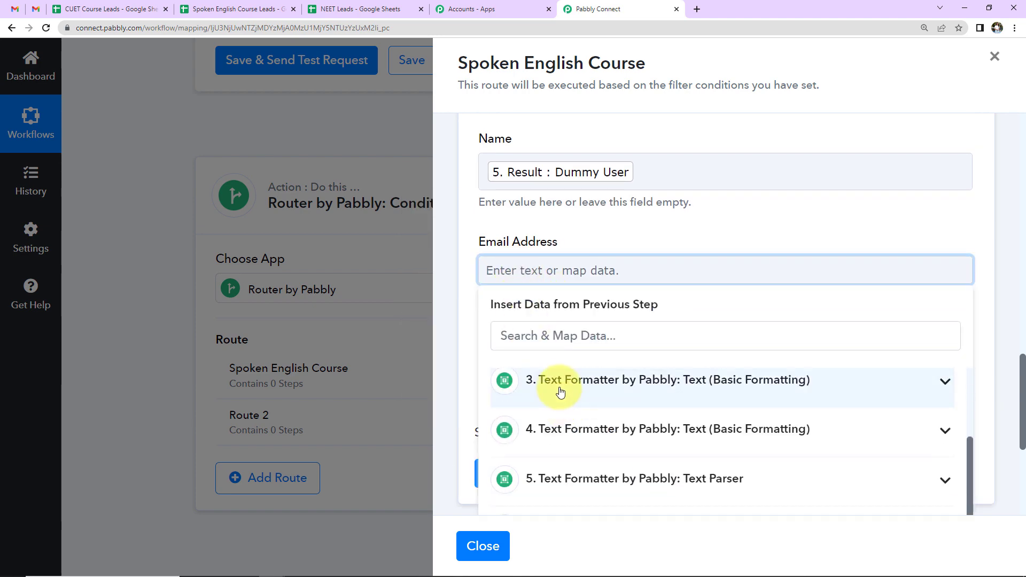
left_click(587, 383)
left_click(534, 455)
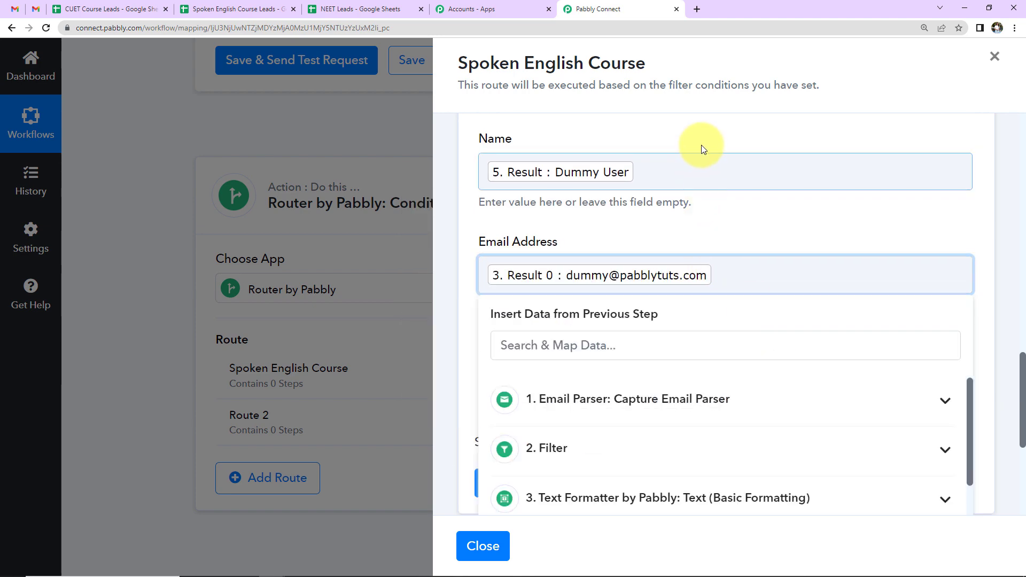
Map the Mobile Number field to Result 0 of step 4, the phone number Text Formatter
left_click(588, 372)
scroll(591, 374, "down", 3)
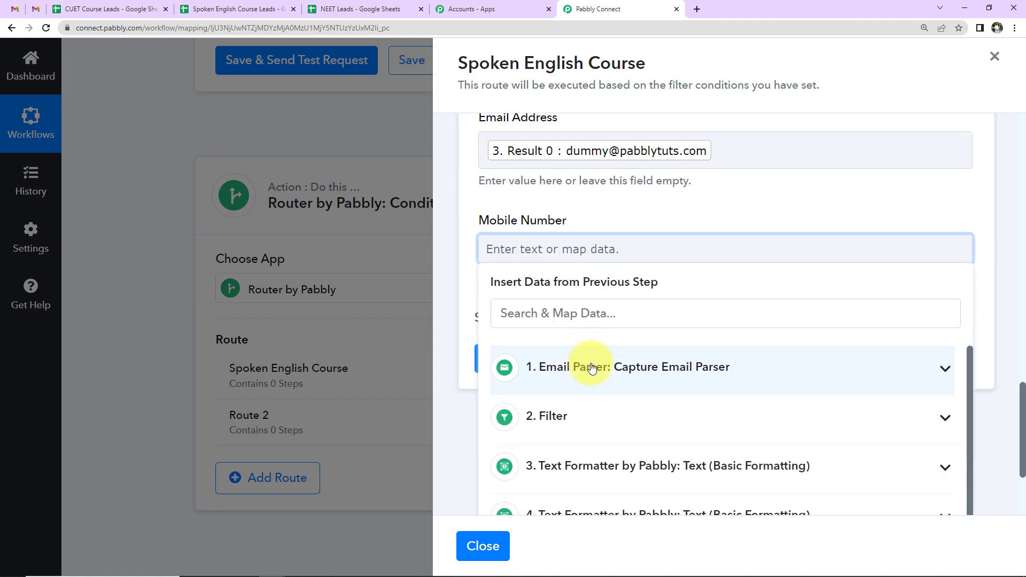
left_click(582, 463)
scroll(648, 444, "down", 1)
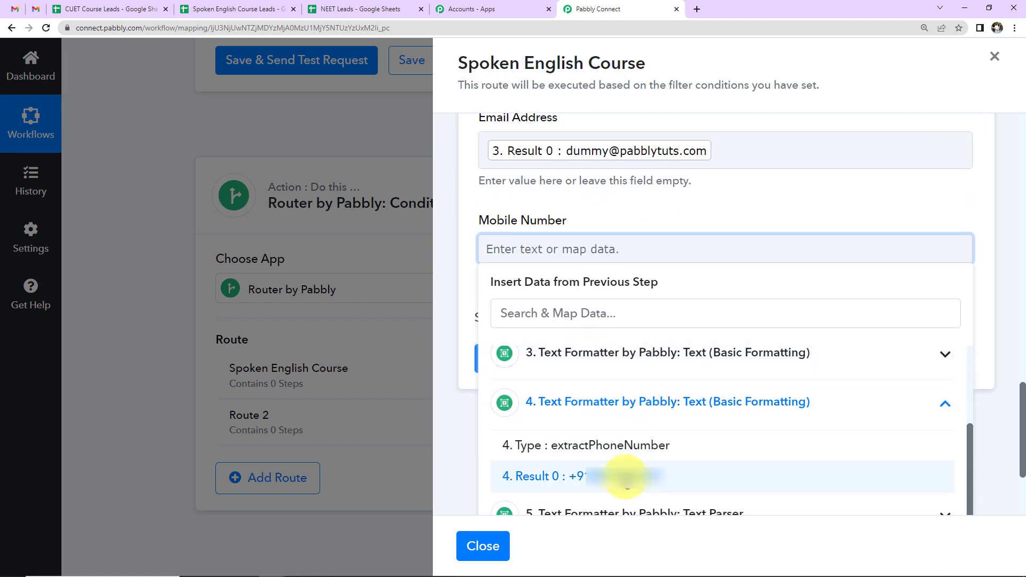
left_click(587, 478)
left_click(781, 128)
Save the Add New Row action with a test request and check the Spoken English Course Leads sheet for the lead's row
left_click(584, 374)
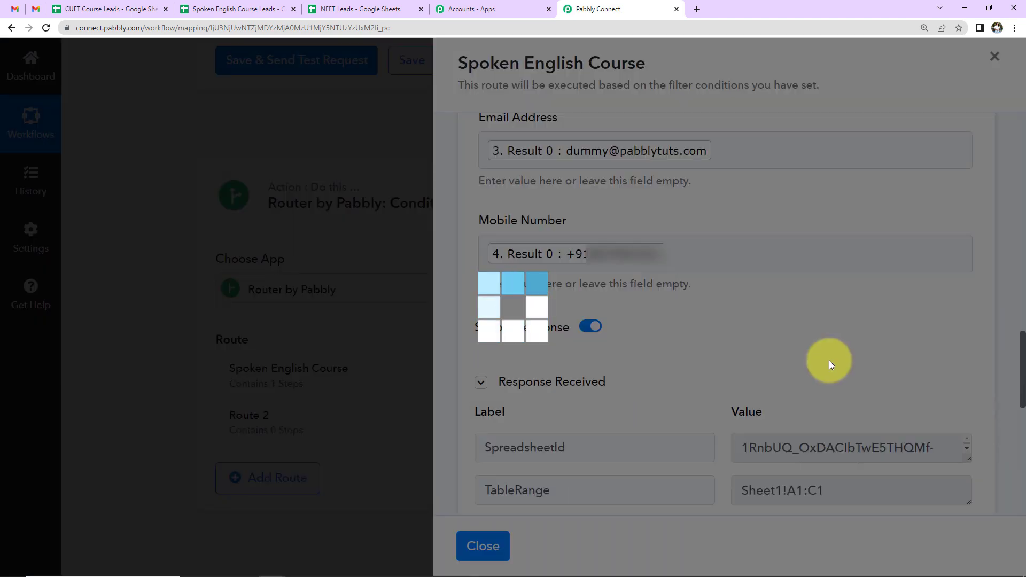
scroll(828, 360, "down", 5)
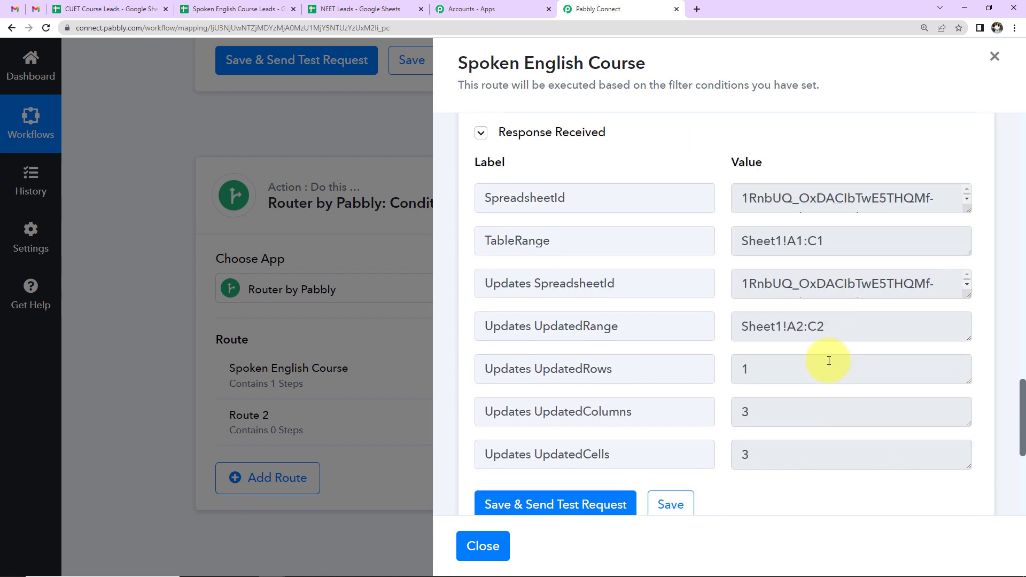
left_click(236, 9)
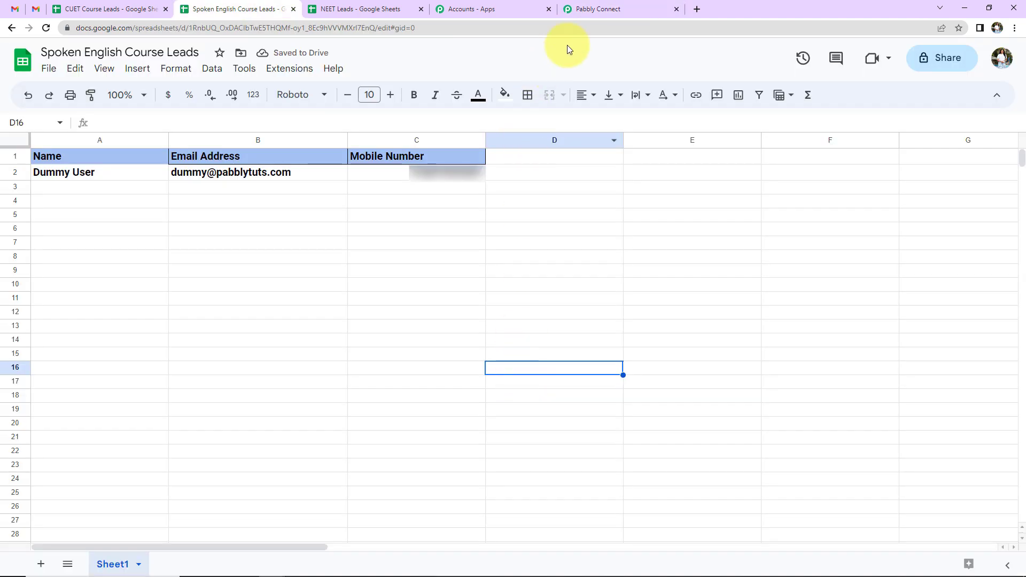
Return to the Pabbly Connect workflow and rename the router's Route 2 as CUET Course
left_click(593, 9)
scroll(518, 382, "down", 2)
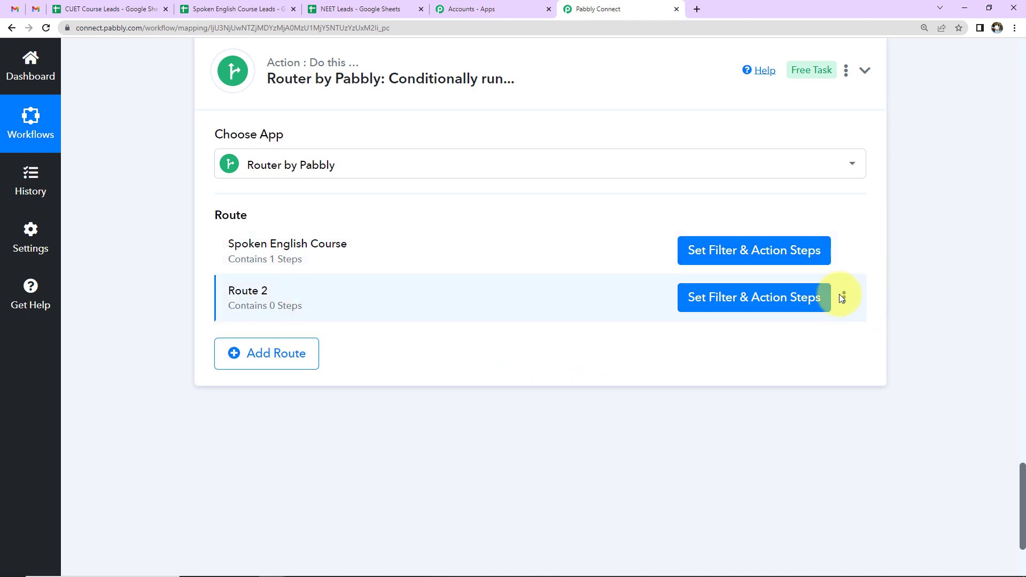
left_click(843, 297)
left_click(757, 323)
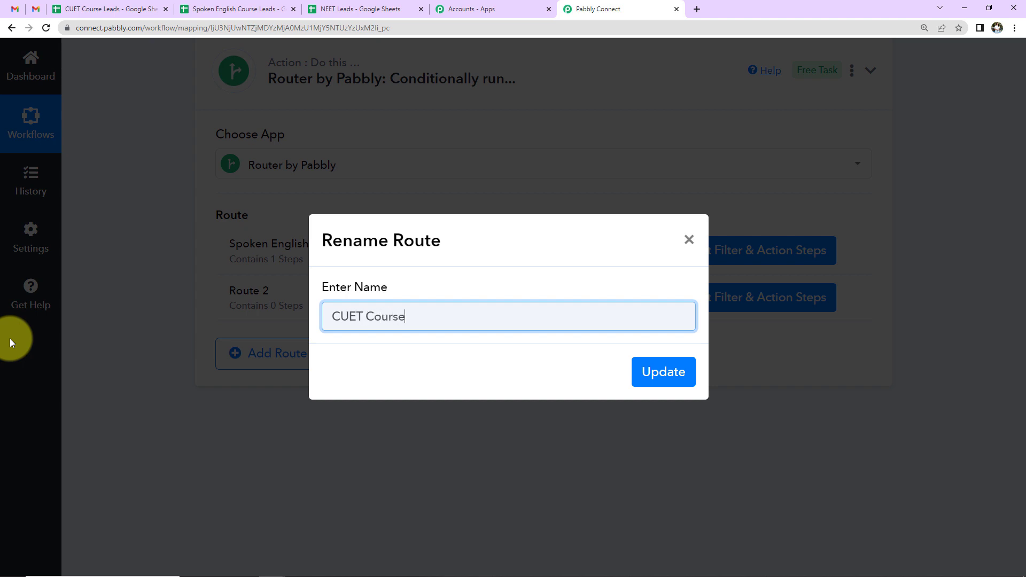
left_click(652, 372)
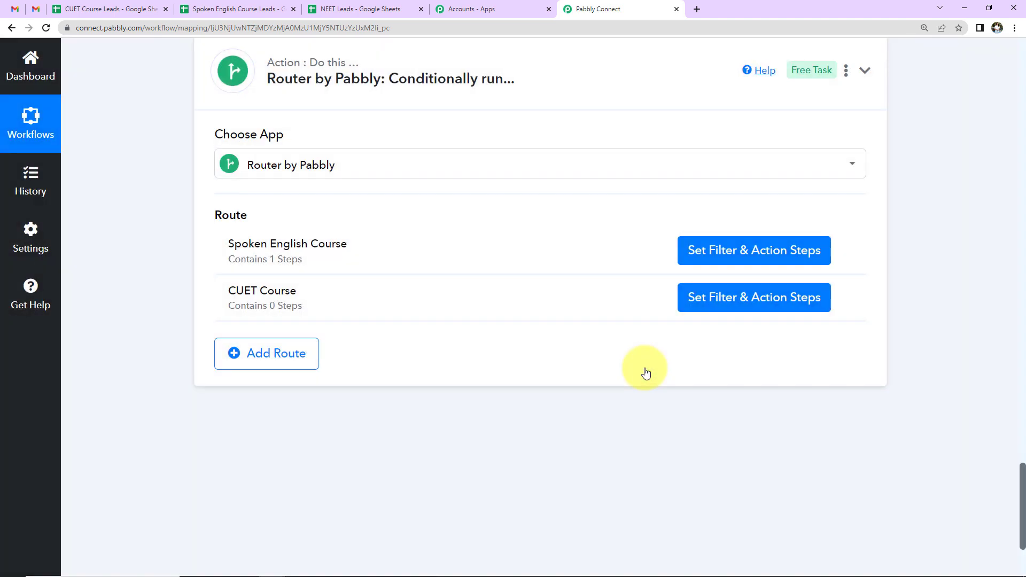
Set the CUET Course route's filter to continue only if the step 1 Body Text contains CUET, and save it with a test request
left_click(731, 298)
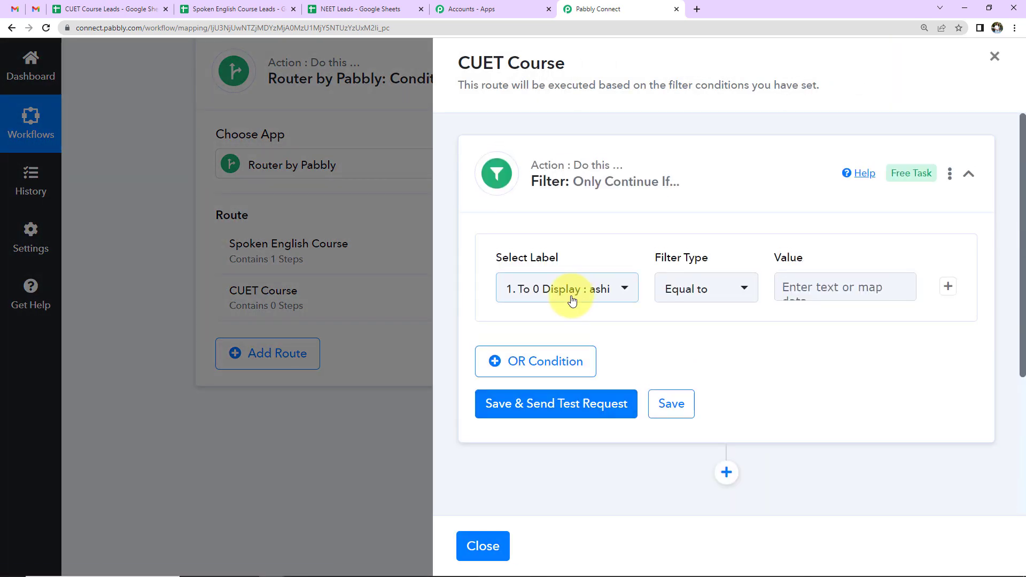
left_click(608, 289)
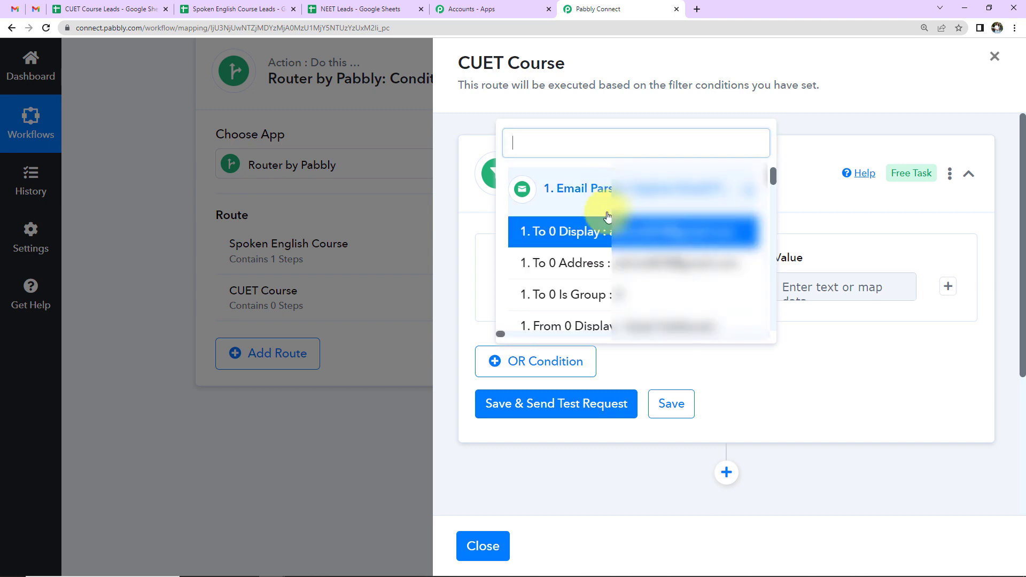
scroll(608, 281, "down", 5)
scroll(608, 281, "down", 3)
left_click(607, 270)
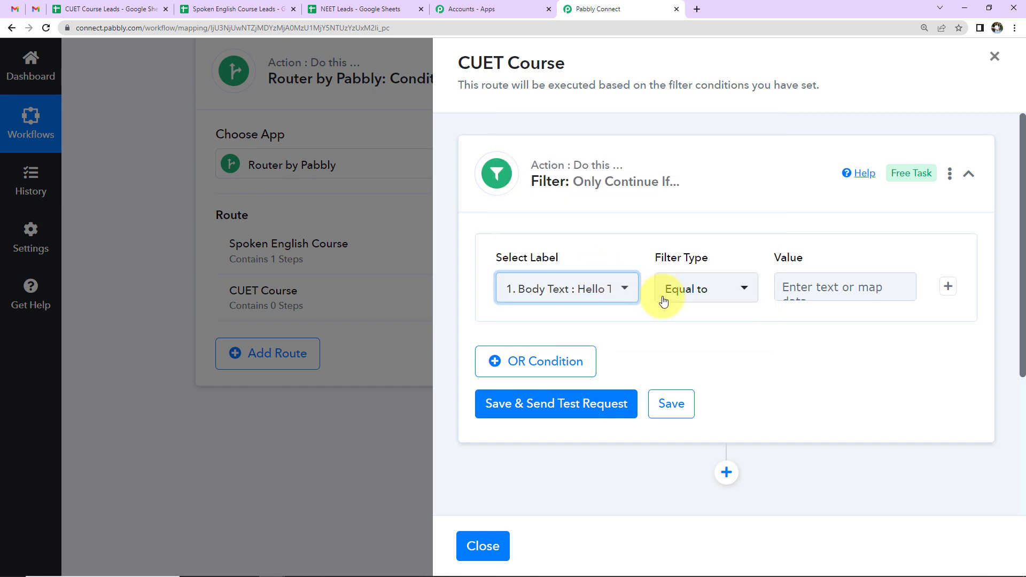
left_click(689, 295)
left_click(692, 237)
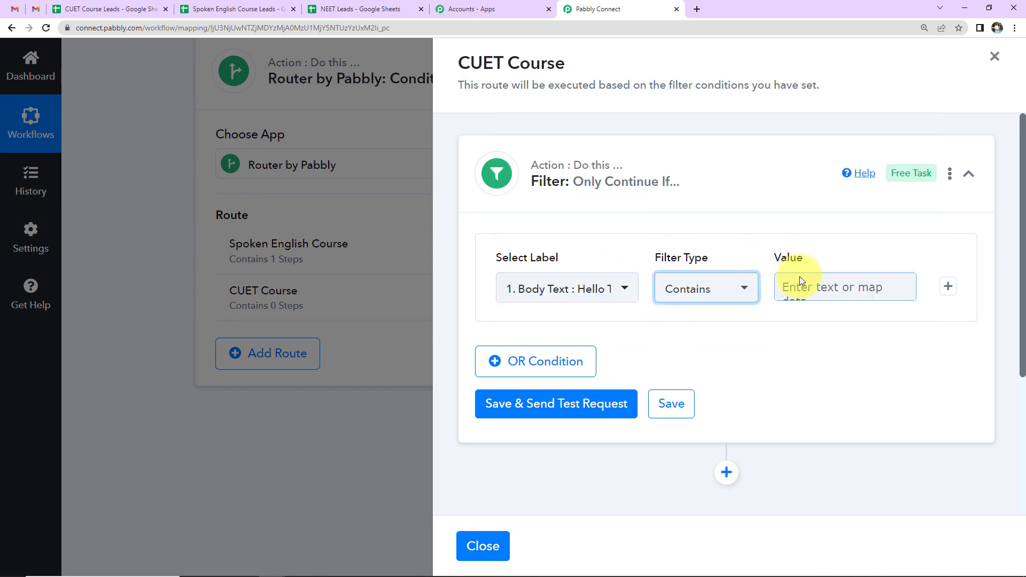
left_click(799, 278)
type("CUET")
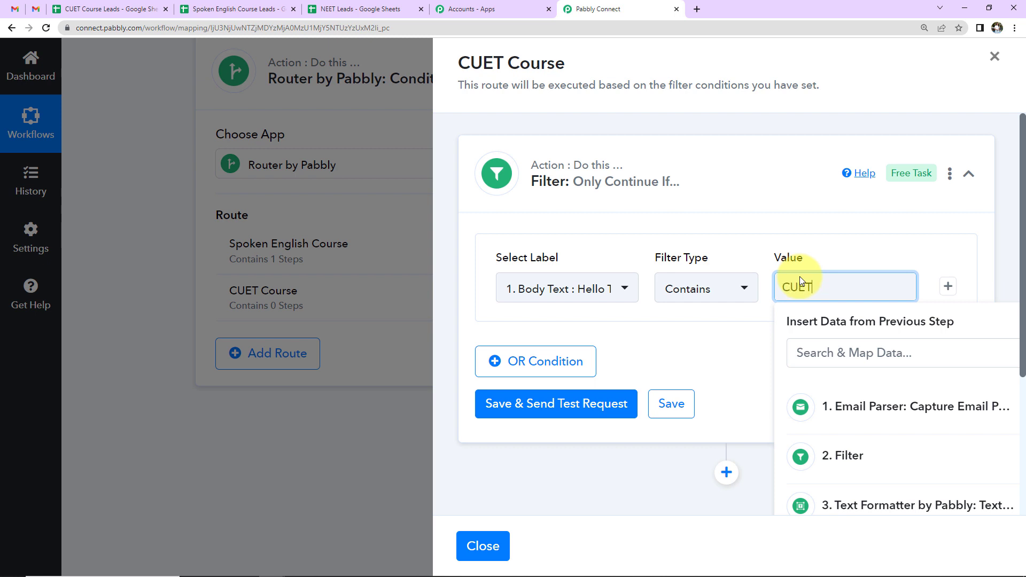
left_click(733, 355)
left_click(584, 403)
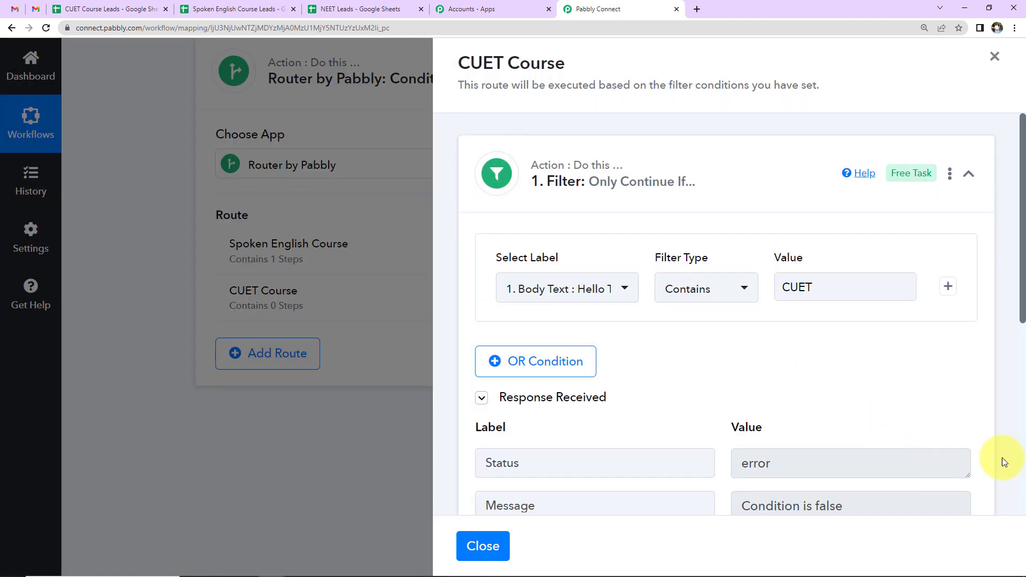
Add a Google Sheets action with the Add New Row event below the CUET Course route's filter
scroll(884, 408, "down", 5)
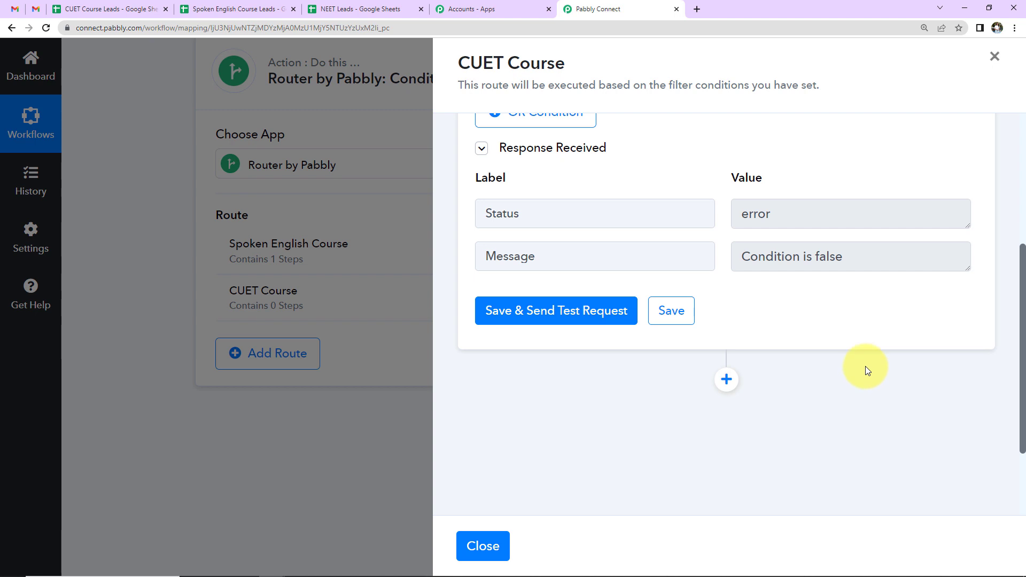
scroll(864, 367, "down", 3)
left_click(726, 262)
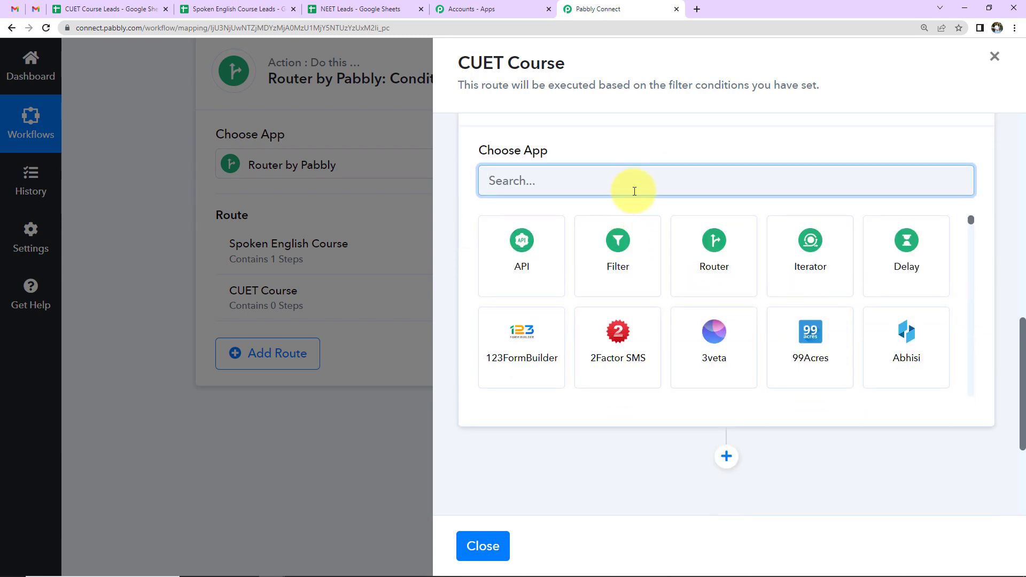
type("F")
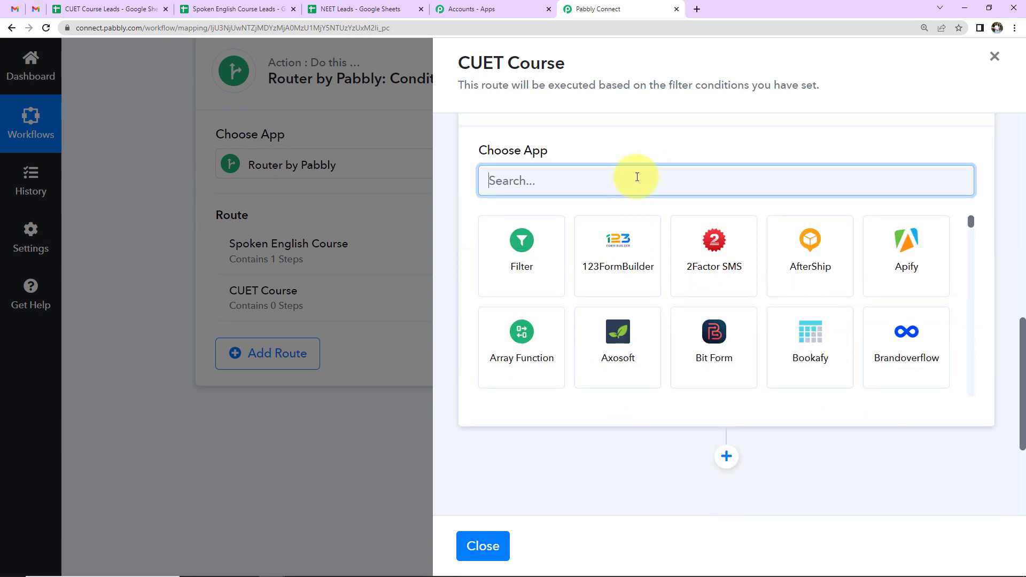
type("Google s")
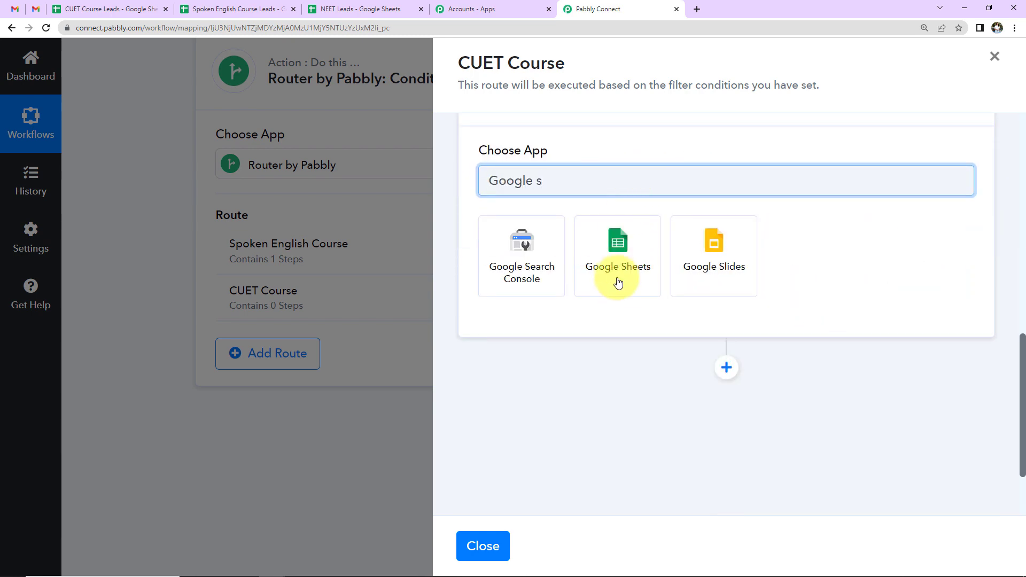
left_click(618, 282)
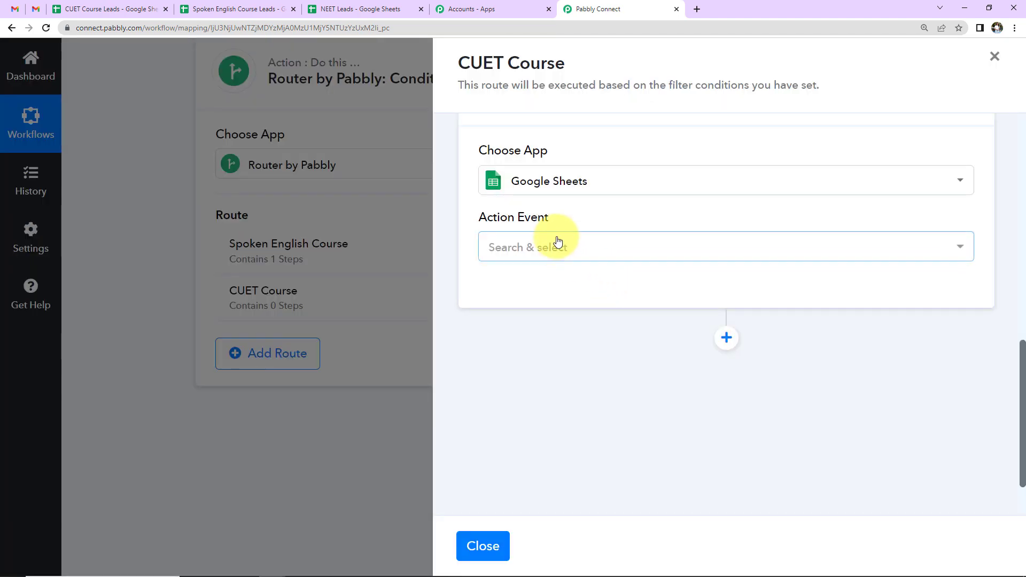
left_click(556, 242)
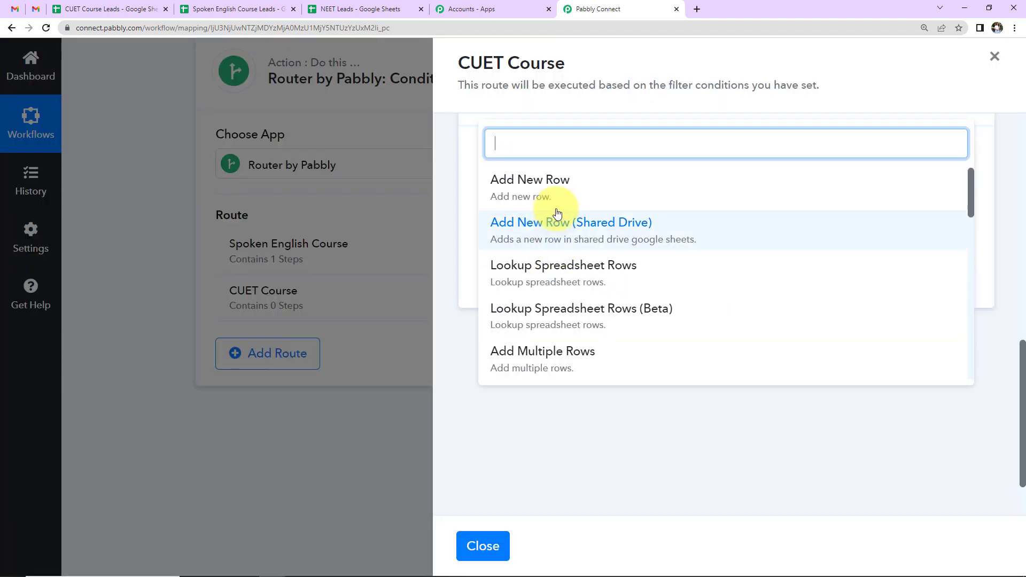
left_click(556, 208)
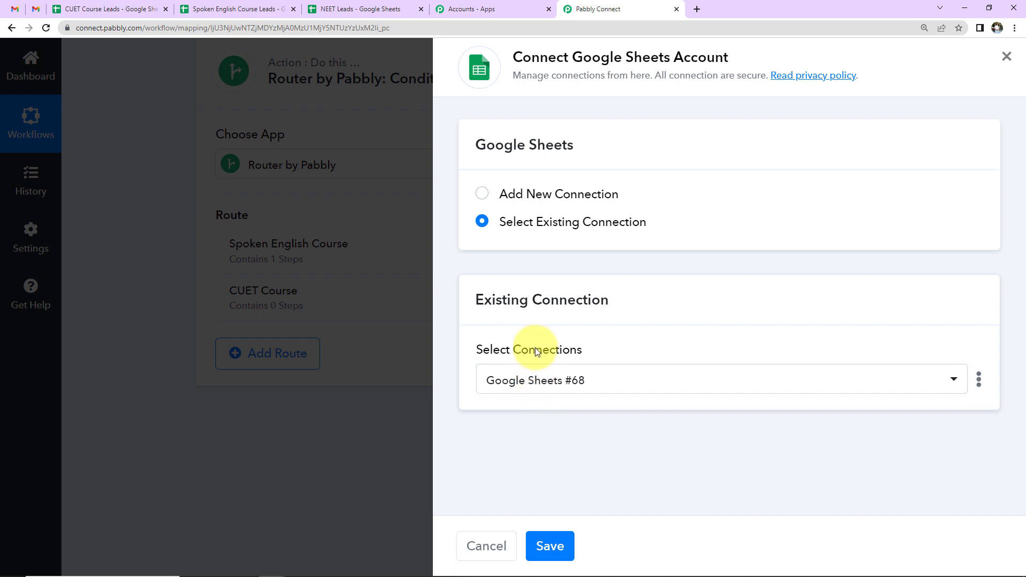
Connect the action through the existing Google Sheets #68 connection and select the CUET Course Leads spreadsheet
left_click(543, 536)
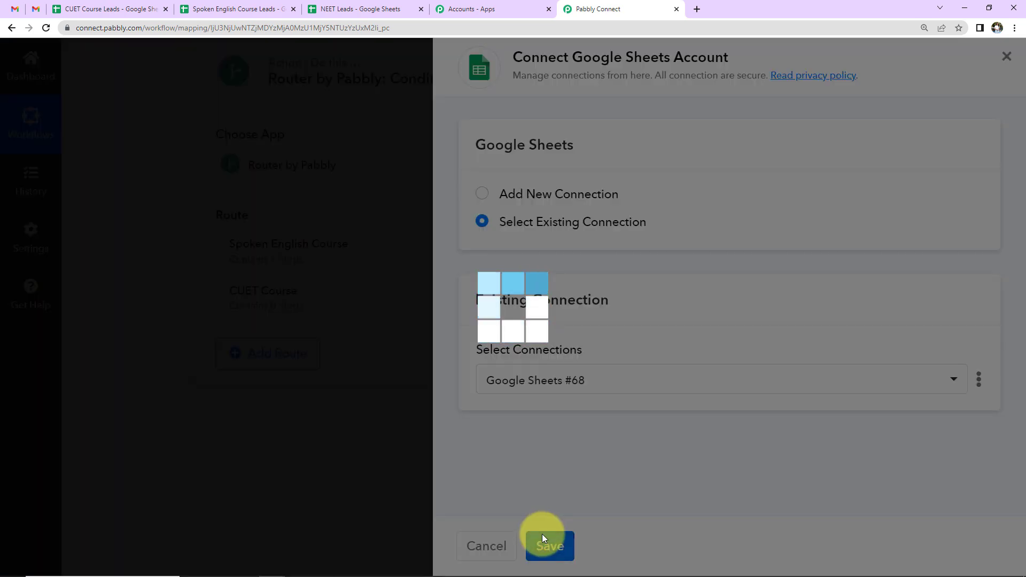
scroll(571, 320, "down", 2)
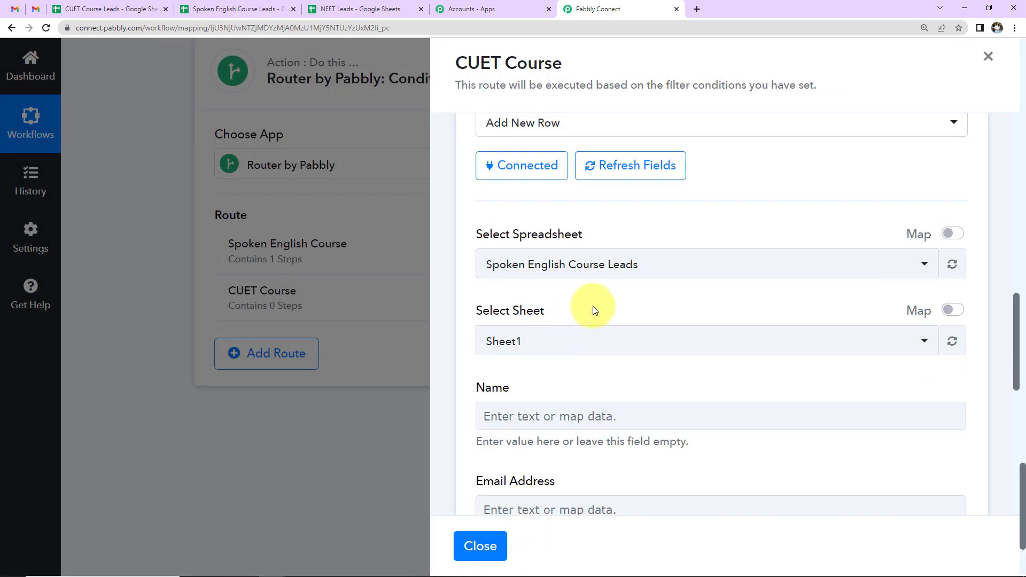
left_click(661, 262)
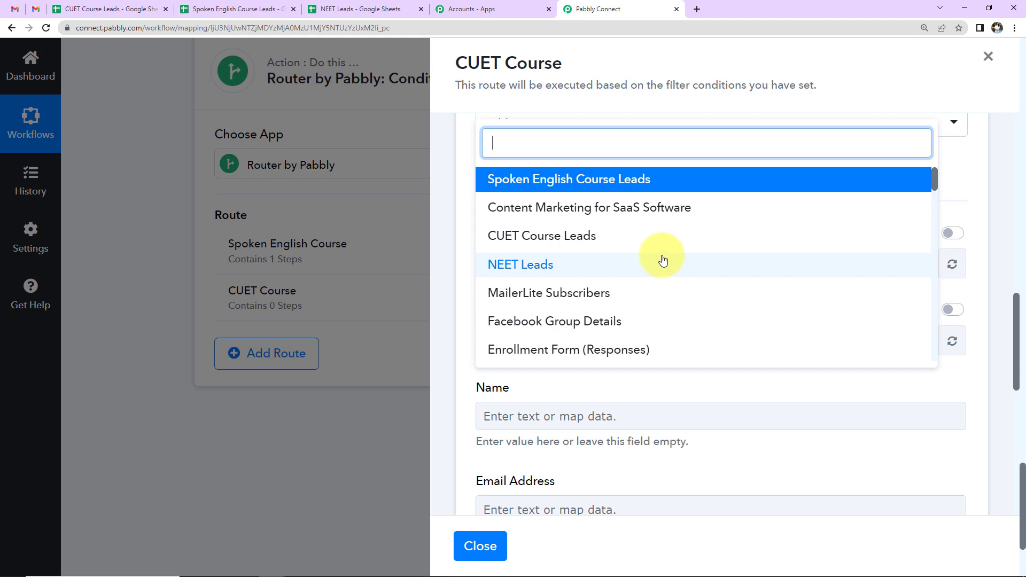
left_click(605, 239)
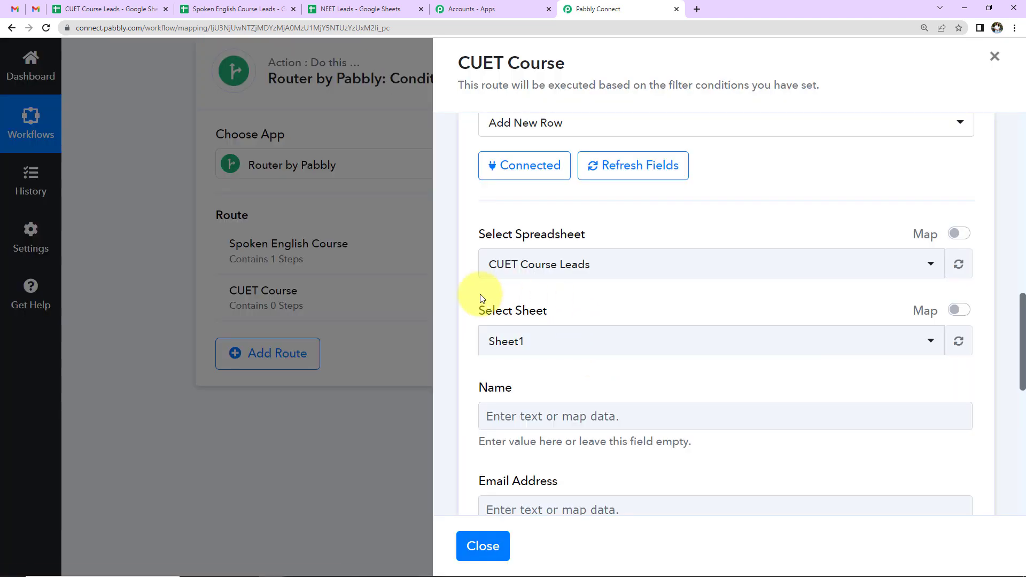
Map the Name field to the Result of step 5, the Text Parser formatter
scroll(633, 307, "down", 5)
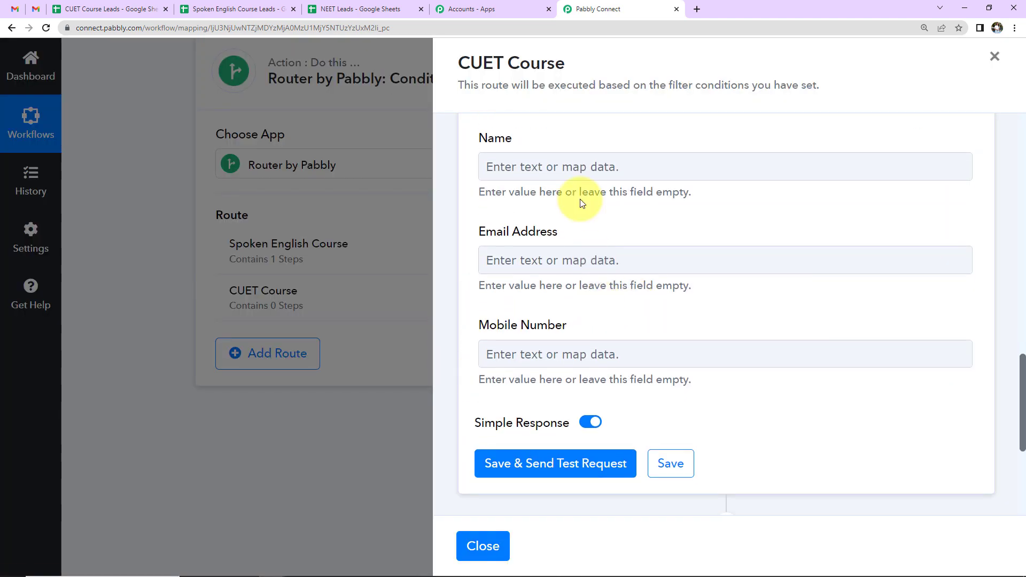
left_click(575, 169)
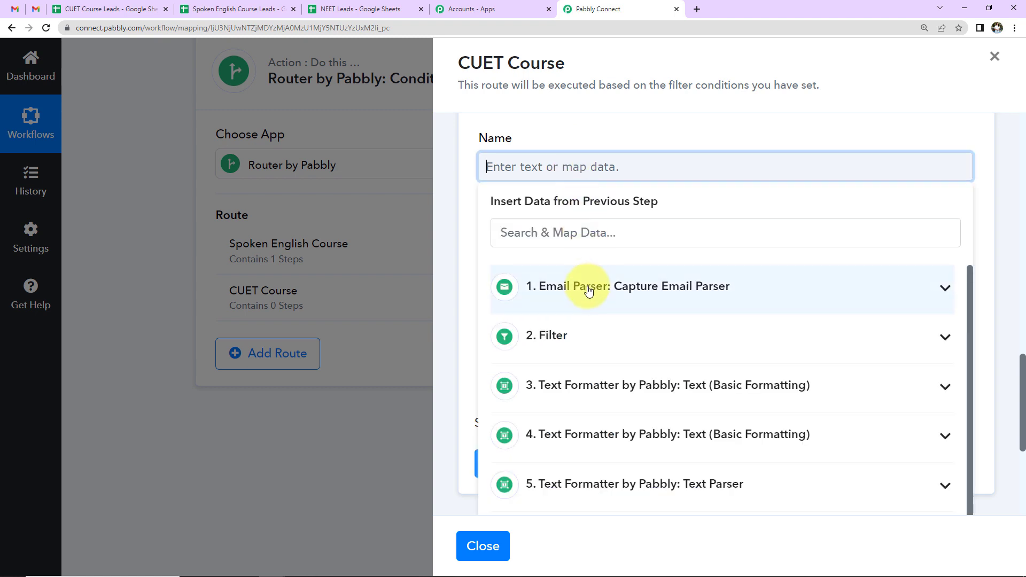
scroll(571, 400, "down", 1)
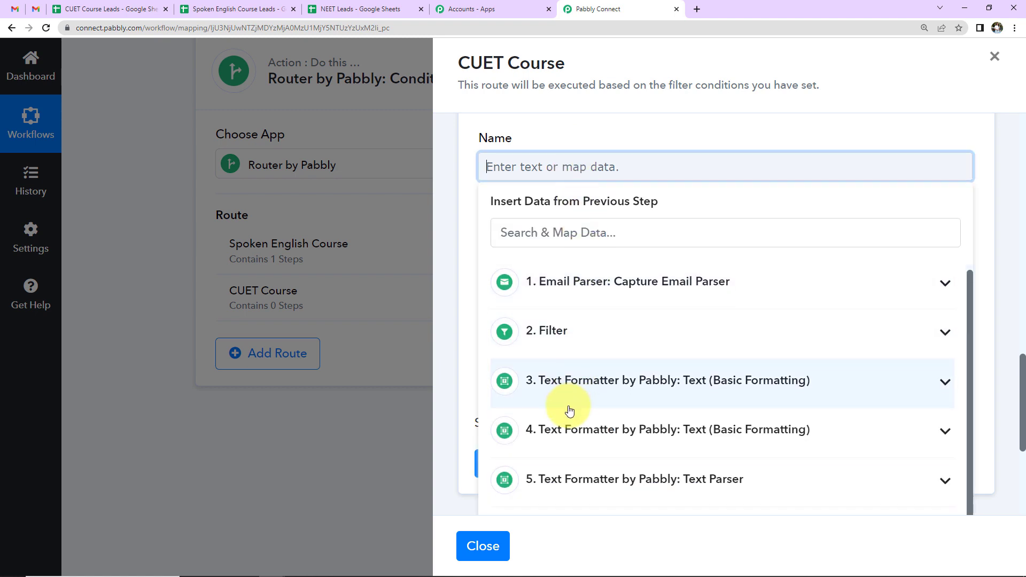
left_click(569, 479)
scroll(577, 499, "down", 2)
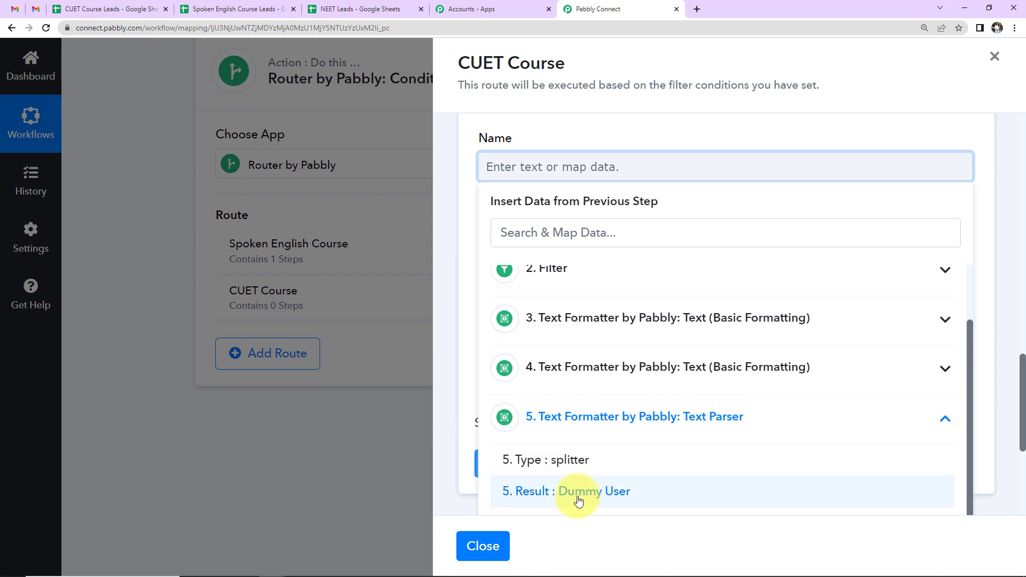
left_click(579, 491)
left_click(604, 239)
Map the CUET row's Email Address field to Result 0 of step 3, the first Text Formatter step
scroll(600, 266, "down", 2)
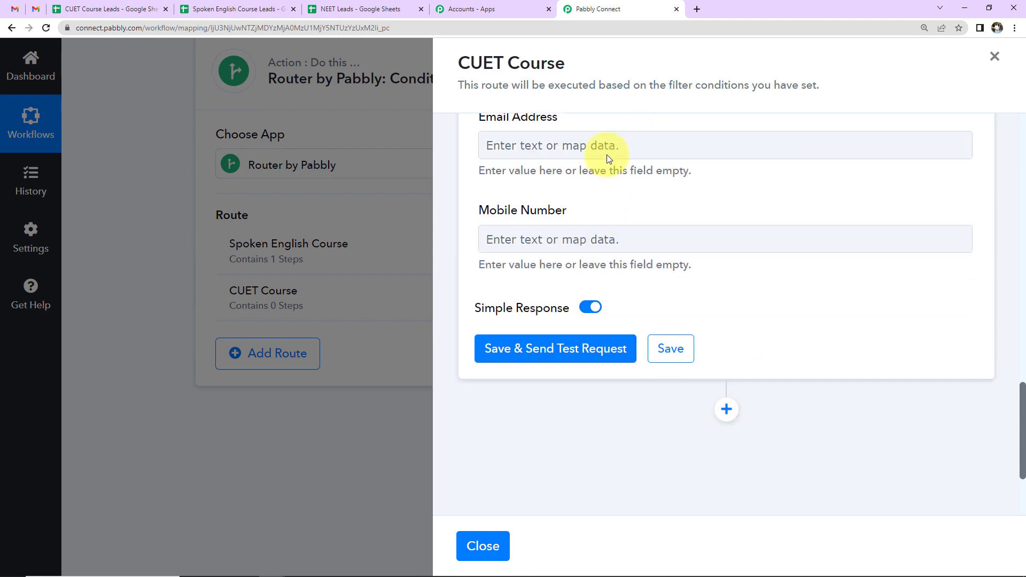
left_click(607, 159)
left_click(545, 362)
left_click(594, 441)
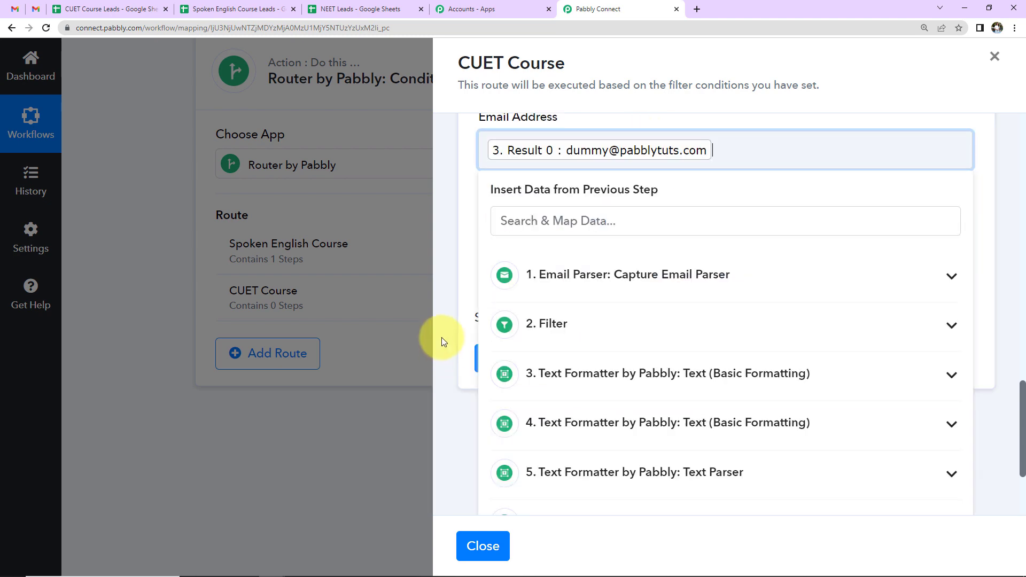
left_click(456, 254)
Map the CUET row's Mobile Number field to Result 0 of step 4 and save the action without a test request
left_click(517, 249)
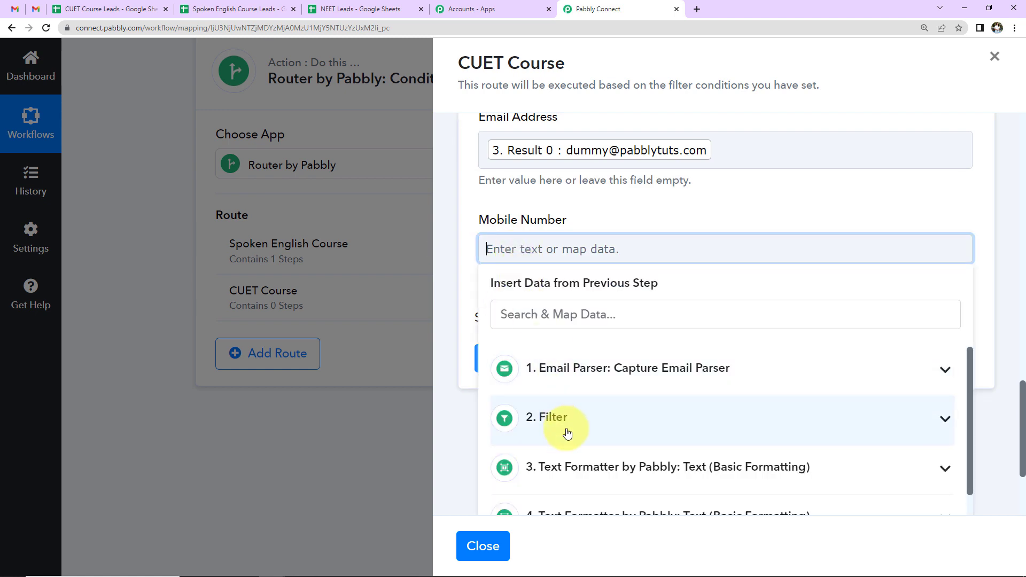
scroll(566, 449, "down", 2)
left_click(545, 479)
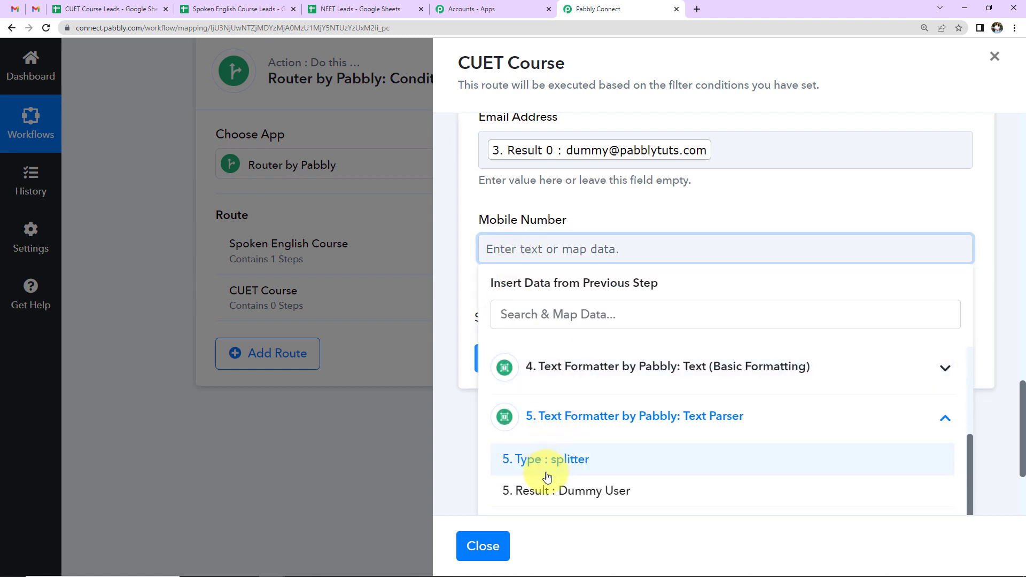
left_click(563, 375)
left_click(568, 441)
left_click(721, 251)
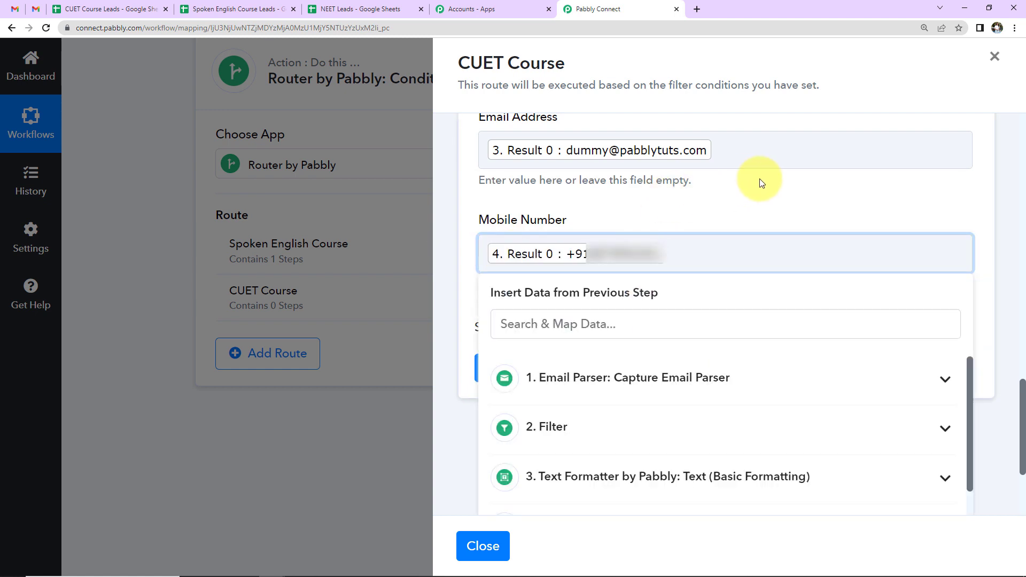
left_click(755, 178)
left_click(672, 382)
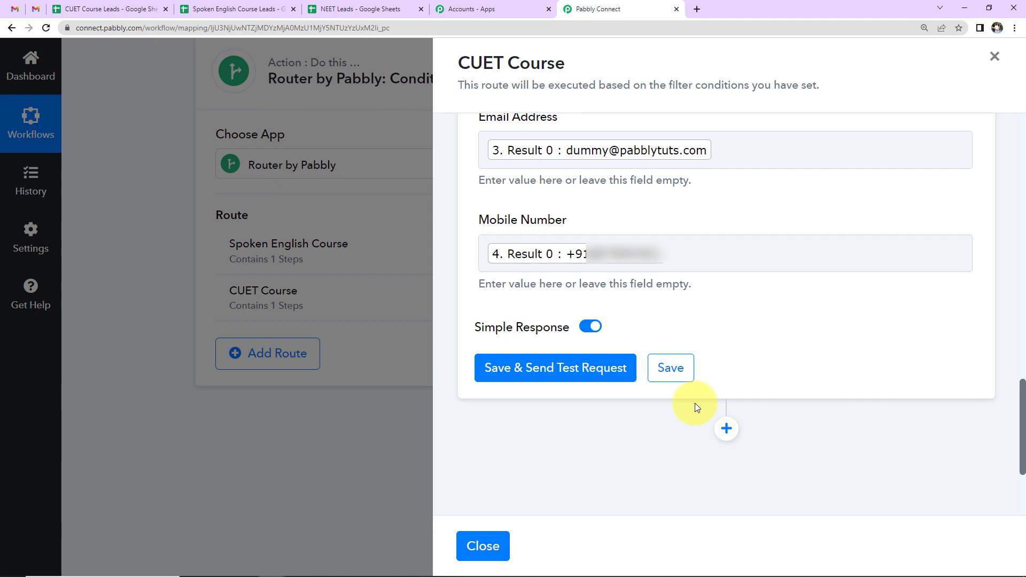
Close the CUET Course route, add a third route to the router and rename it as NEET Course
left_click(492, 546)
left_click(299, 354)
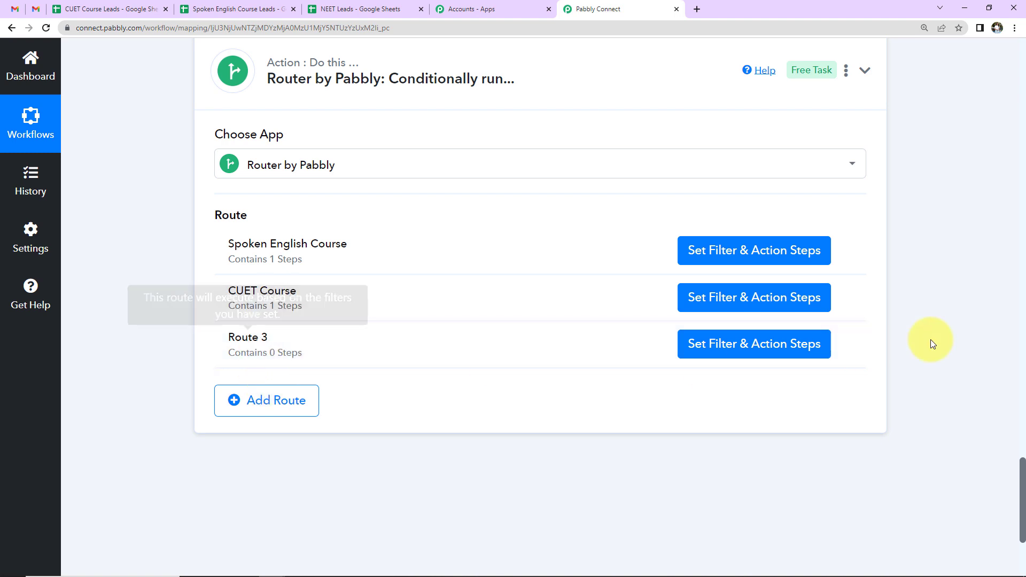
left_click(845, 349)
left_click(758, 367)
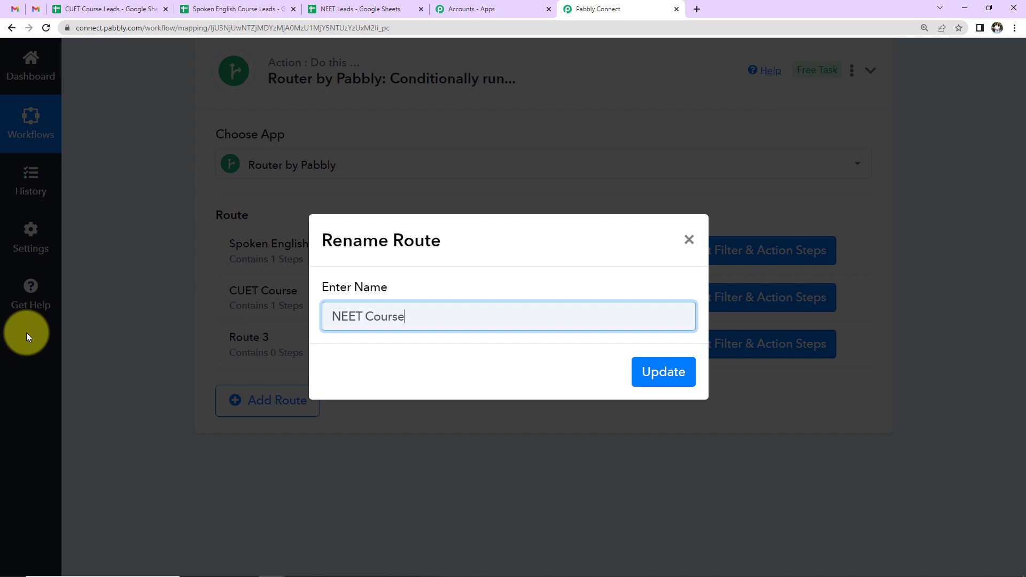
left_click(647, 371)
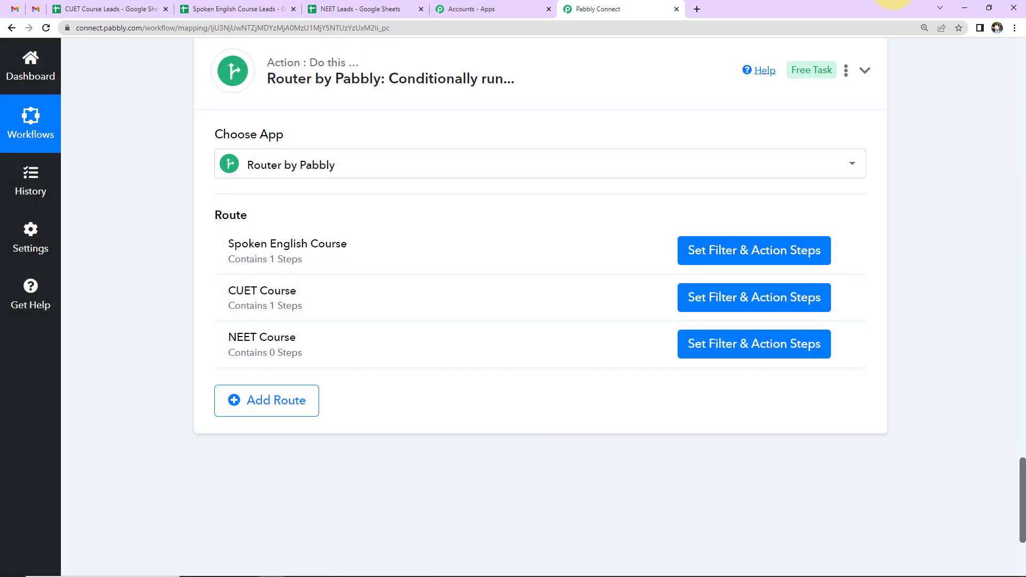
Set the NEET Course route's filter to Body Text of step 1 contains NEET, then save it with a test request
left_click(742, 345)
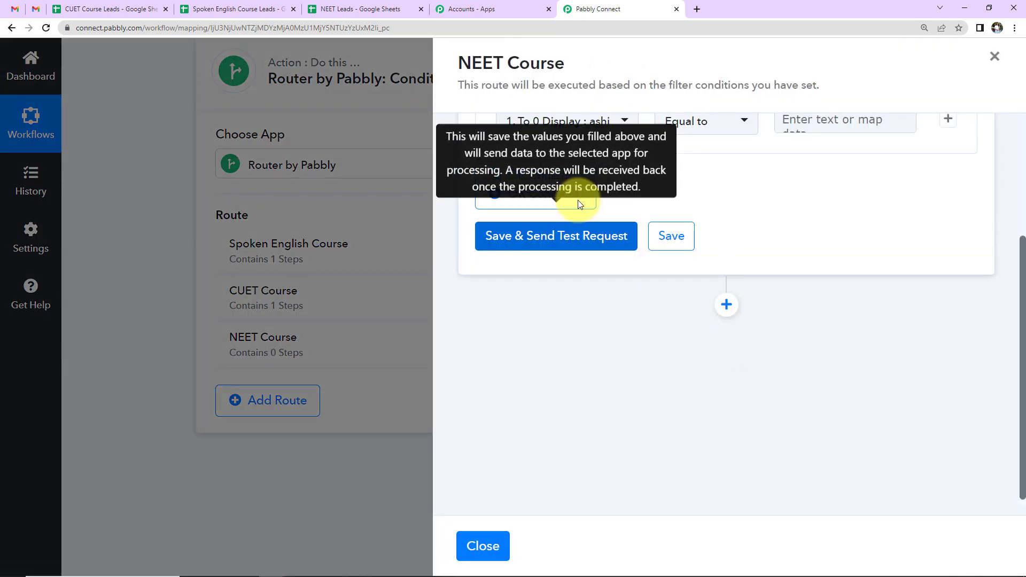
left_click(575, 290)
left_click(580, 197)
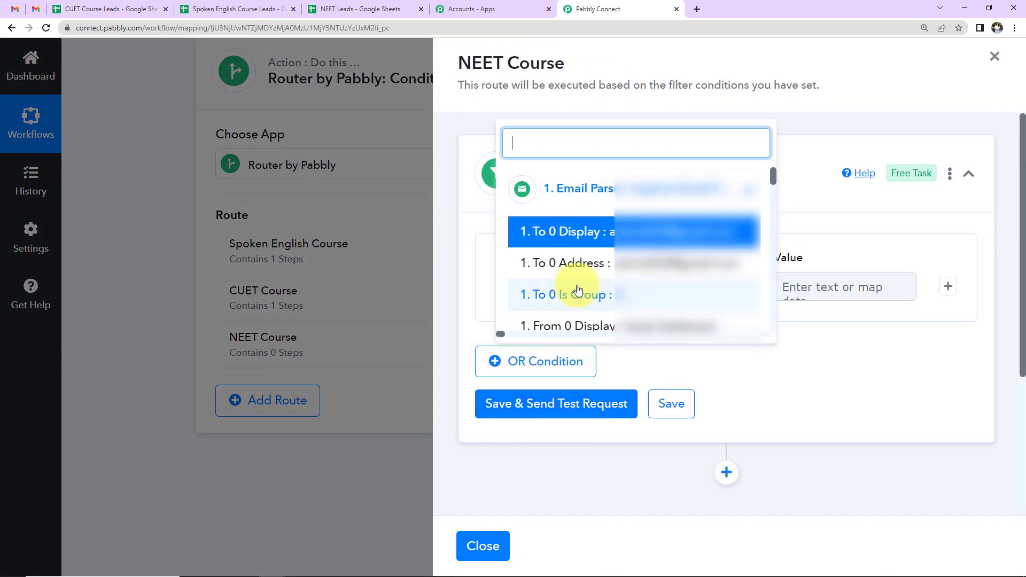
scroll(578, 290, "down", 3)
scroll(577, 289, "down", 5)
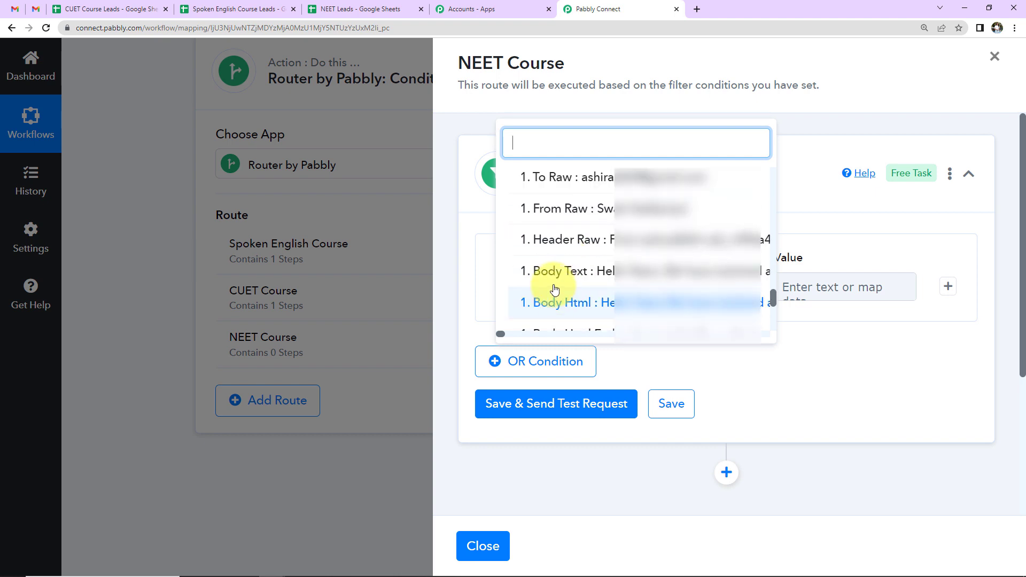
left_click(581, 286)
left_click(716, 290)
left_click(710, 236)
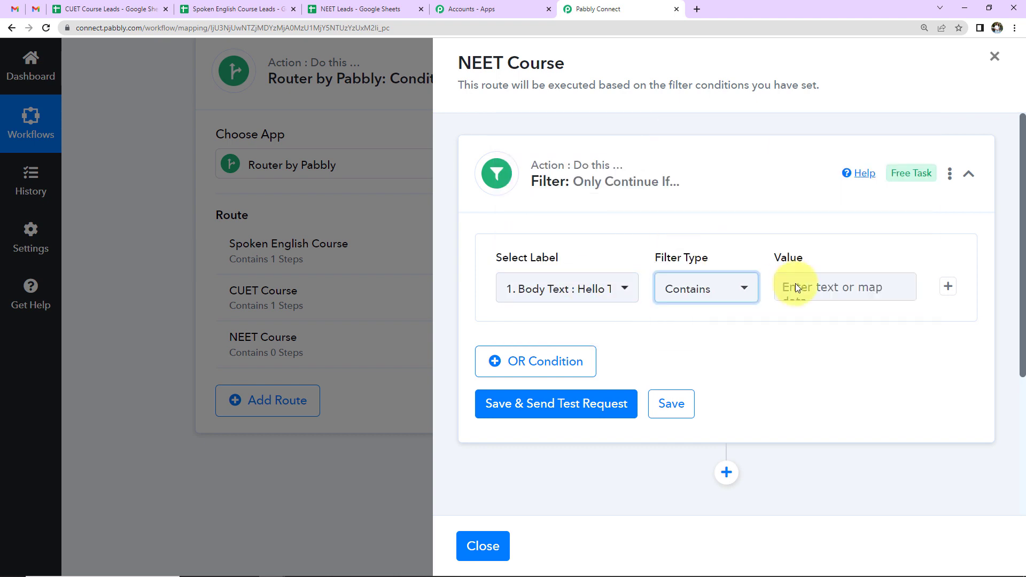
left_click(837, 297)
type("NEE")
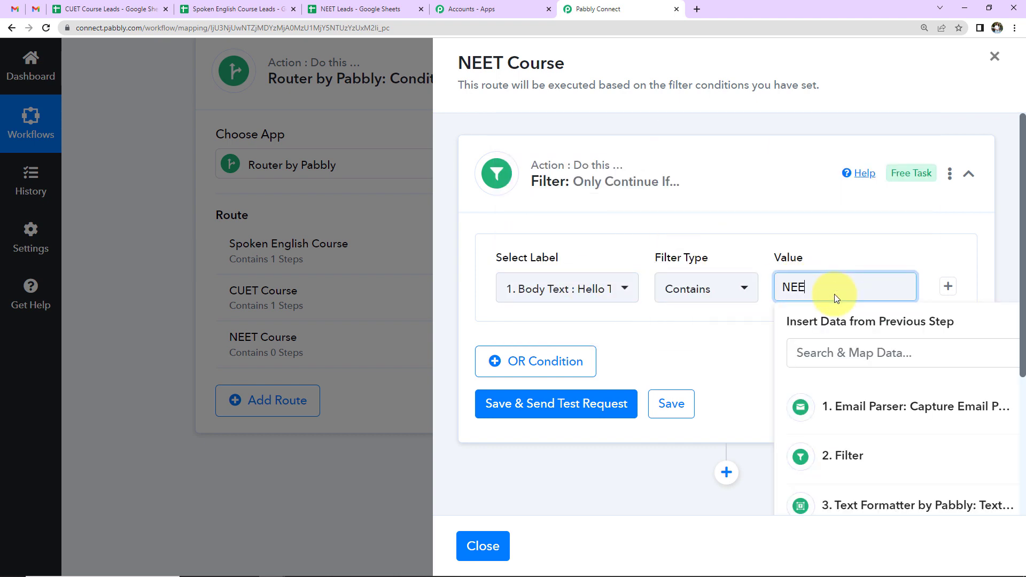
type("T")
left_click(597, 410)
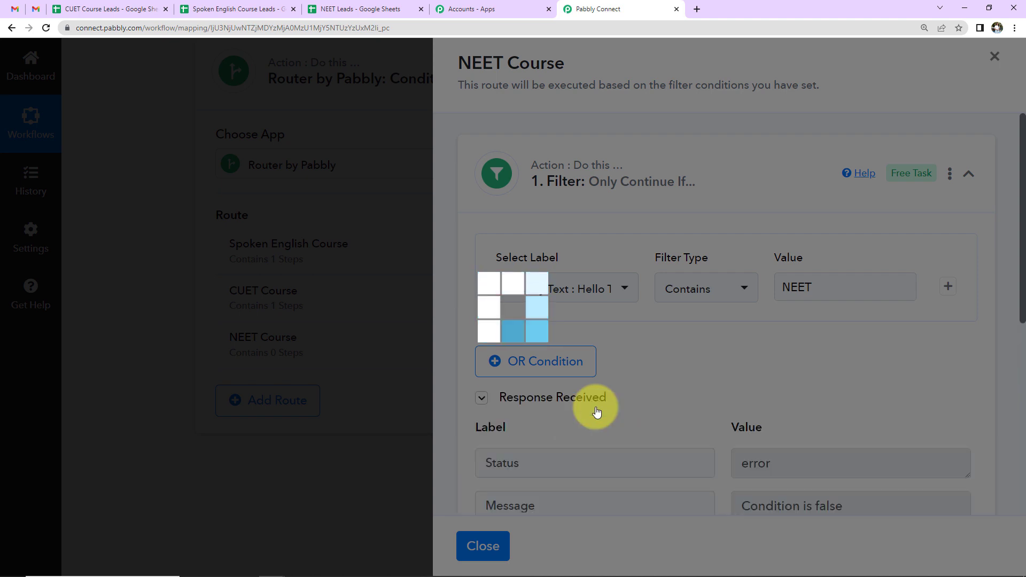
Add a Google Sheets action with the Add New Row event after the NEET Course filter
scroll(867, 372, "down", 7)
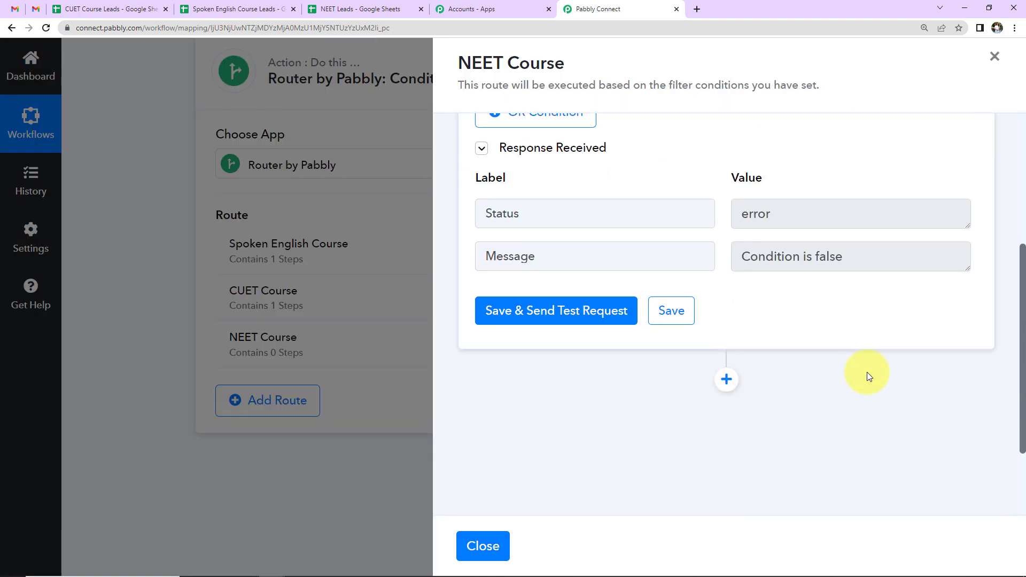
left_click(725, 262)
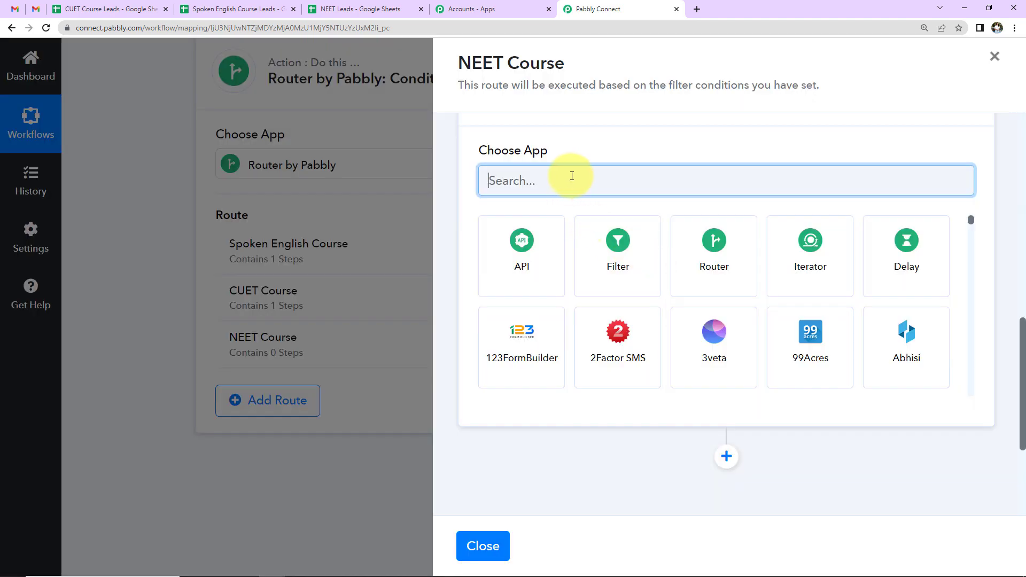
type("Google ")
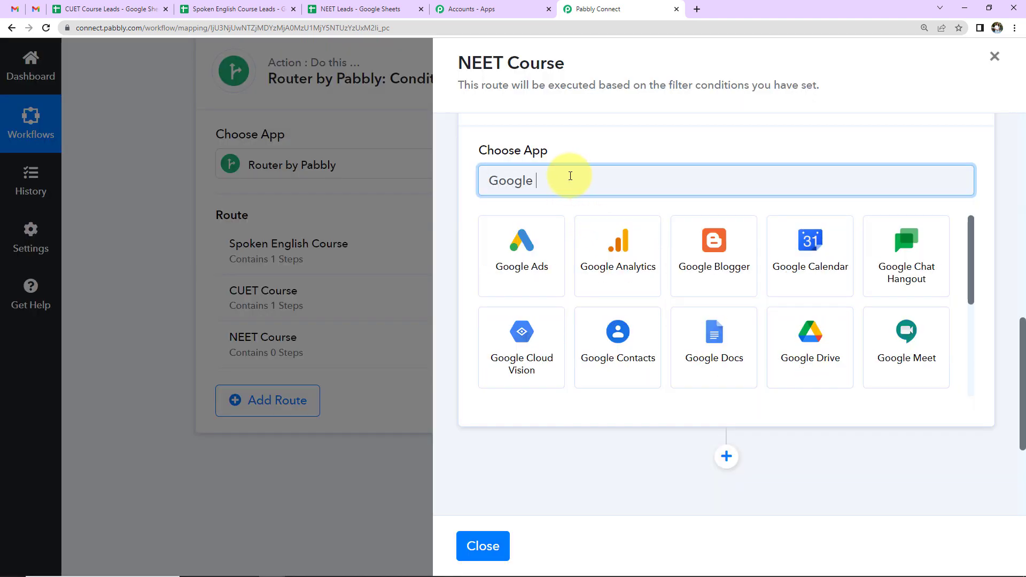
type("s")
left_click(620, 271)
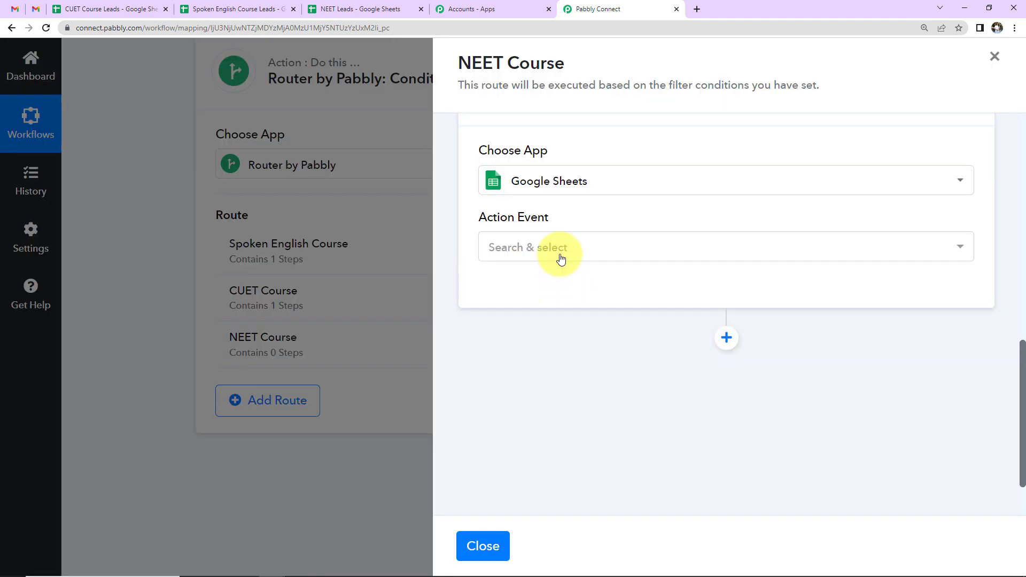
left_click(556, 250)
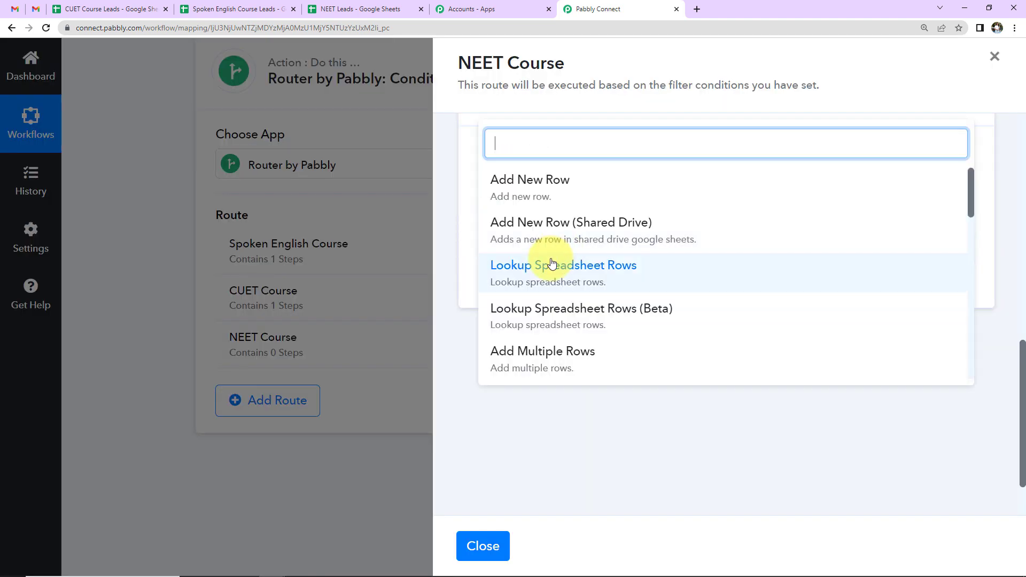
left_click(556, 184)
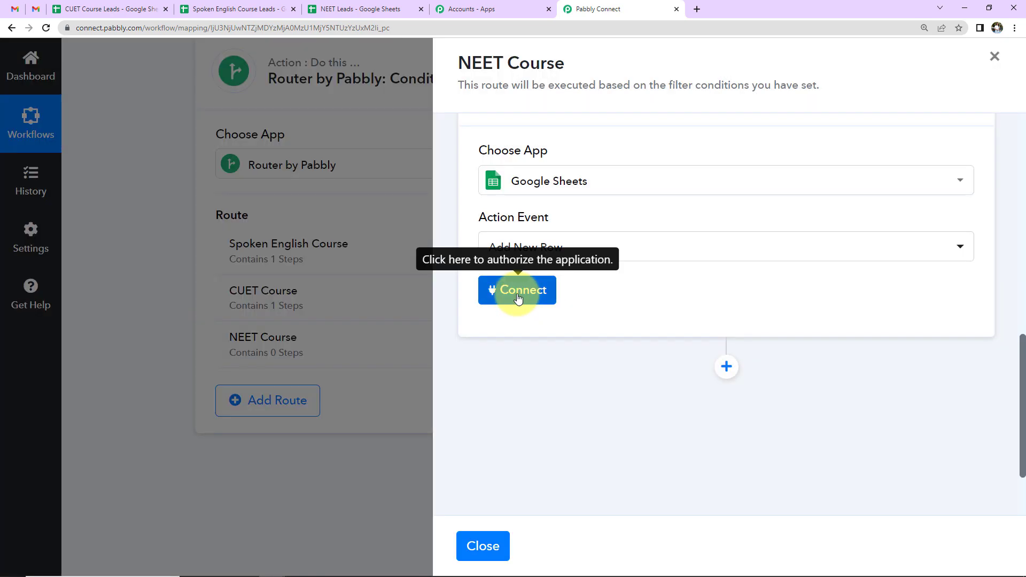
Connect the action through the existing connection Google Sheets #68 and select the NEET Leads spreadsheet
left_click(518, 298)
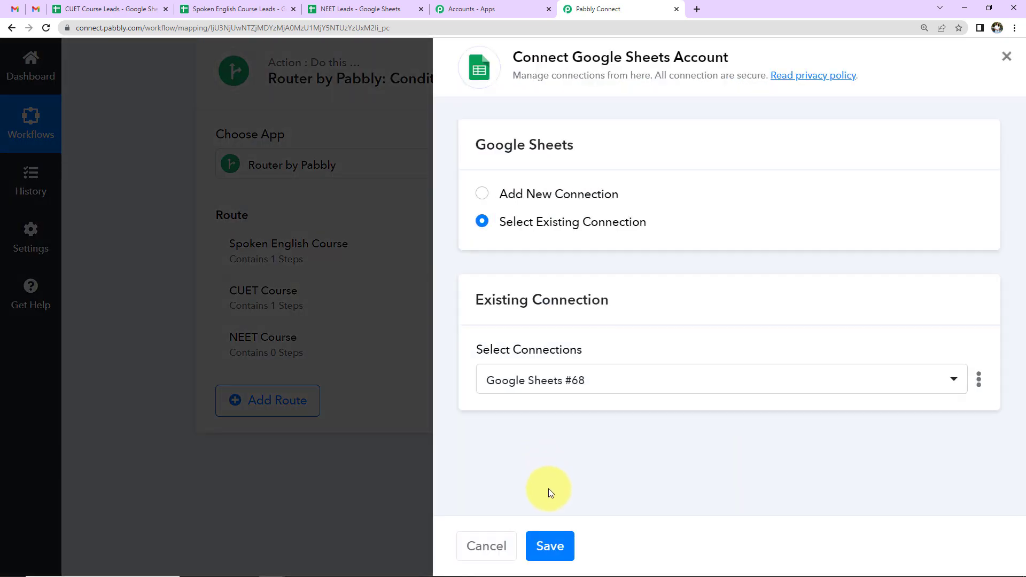
left_click(551, 540)
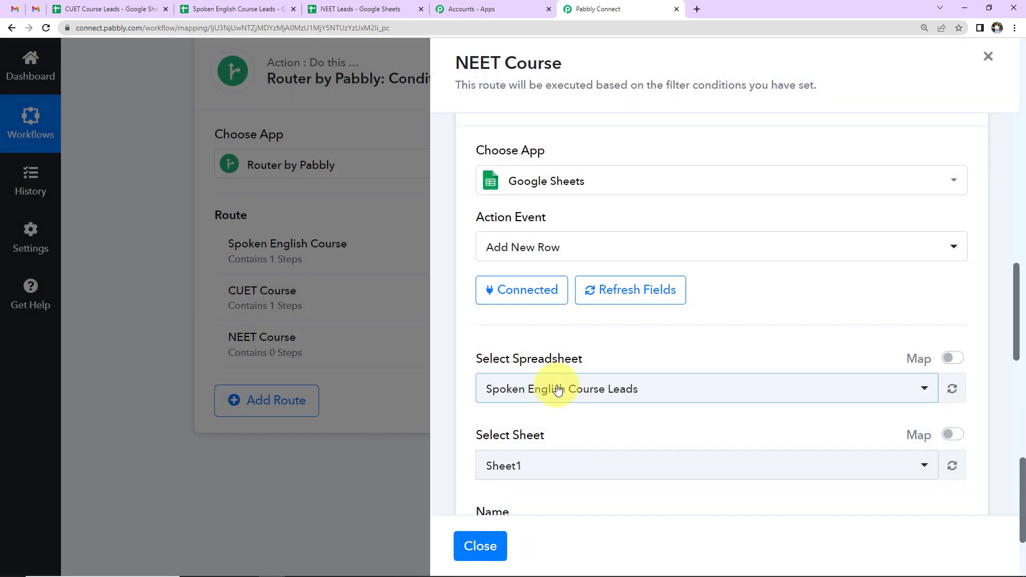
scroll(558, 390, "down", 3)
left_click(637, 268)
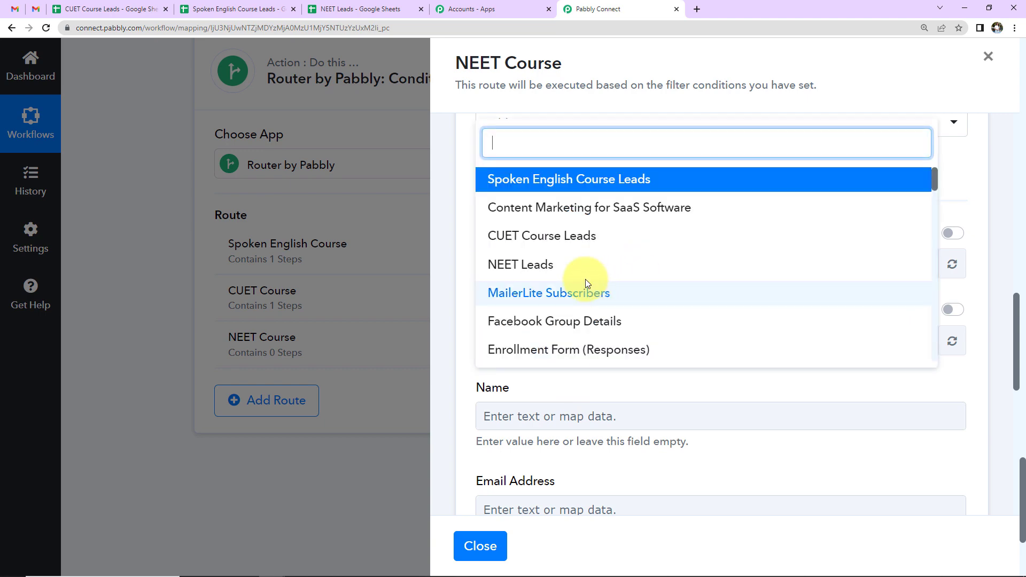
left_click(545, 272)
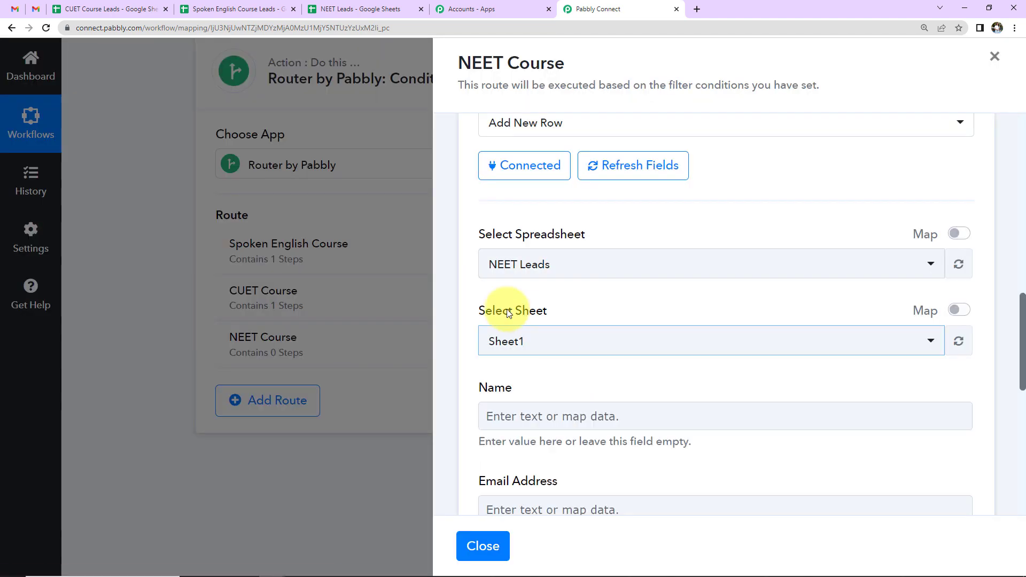
Map the NEET row's Name field to the Result of step 5, the Text Parser formatter
scroll(660, 310, "down", 5)
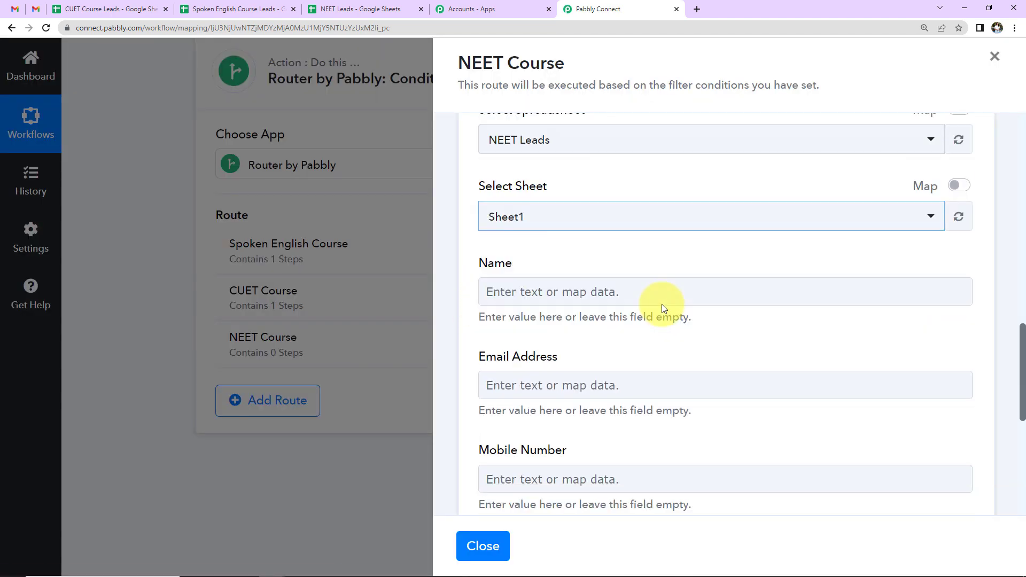
left_click(559, 176)
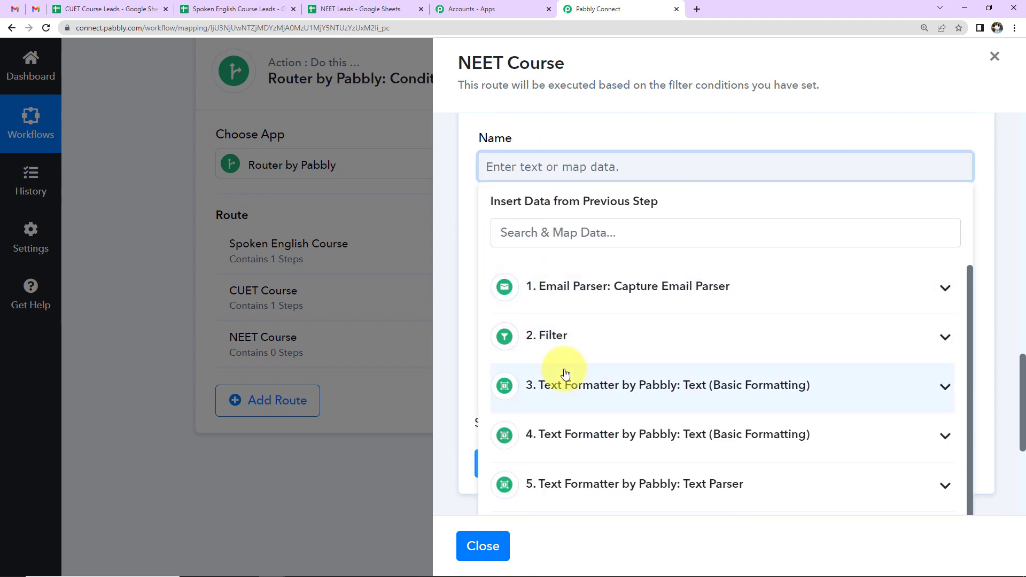
scroll(599, 449, "down", 2)
left_click(599, 487)
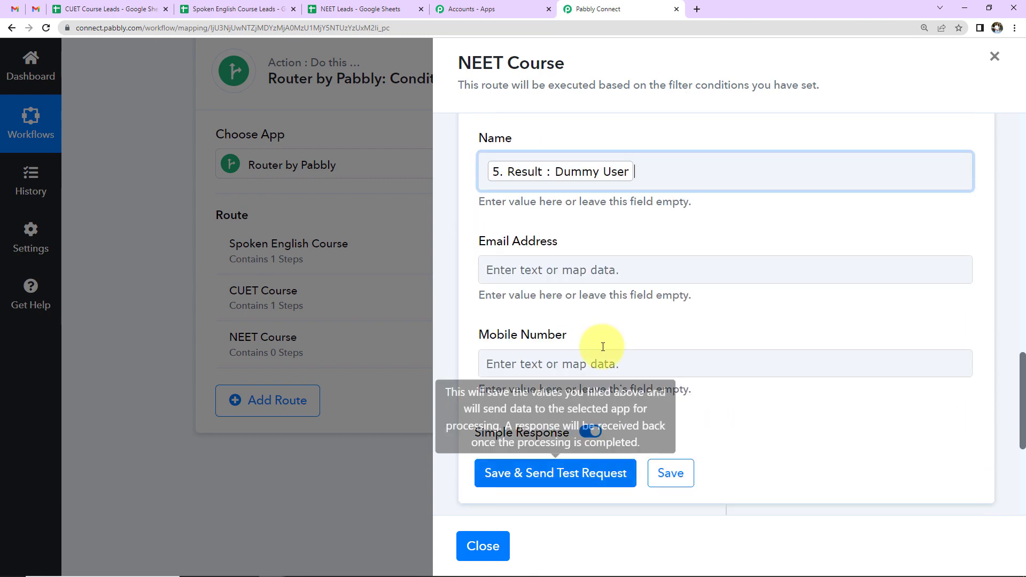
left_click(663, 140)
Map the NEET row's Email Address field to Result 0 of step 3, the first Text Formatter step
left_click(558, 270)
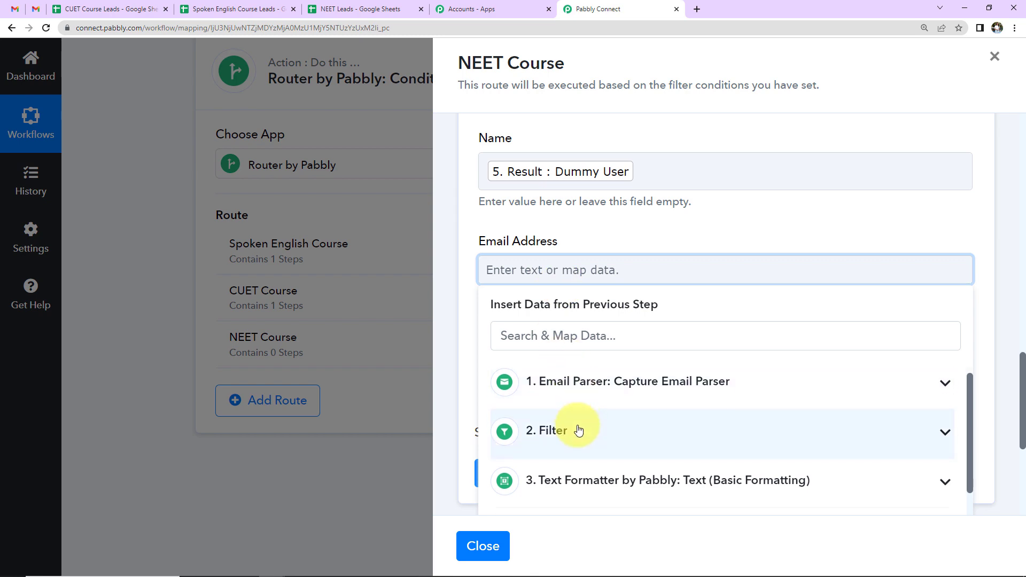
scroll(577, 426, "down", 2)
left_click(577, 385)
left_click(589, 453)
left_click(652, 135)
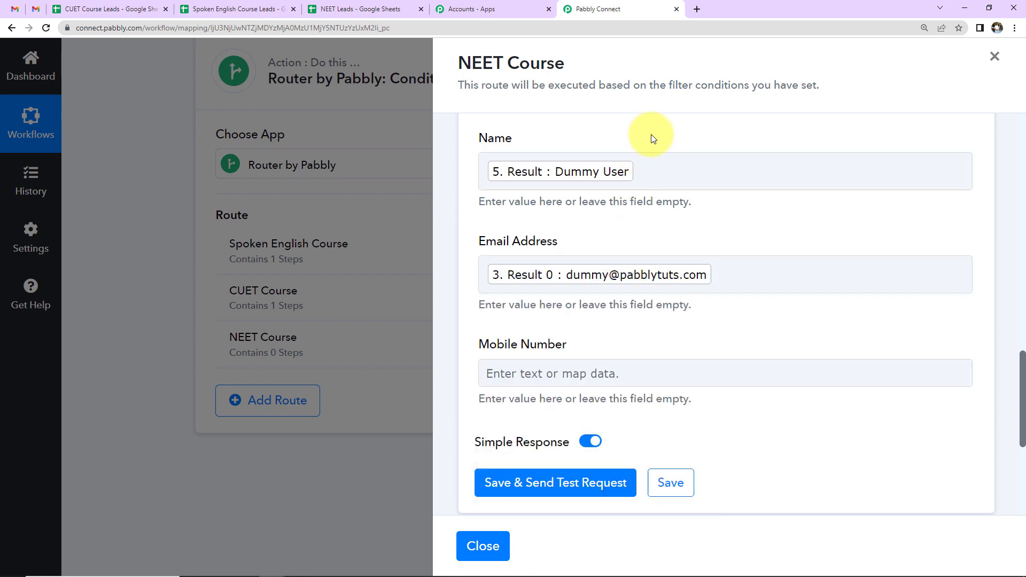
Map the NEET row's Mobile Number field to Result 0 of step 4, the second Text Formatter step
scroll(618, 319, "down", 4)
scroll(615, 315, "up", 2)
left_click(544, 243)
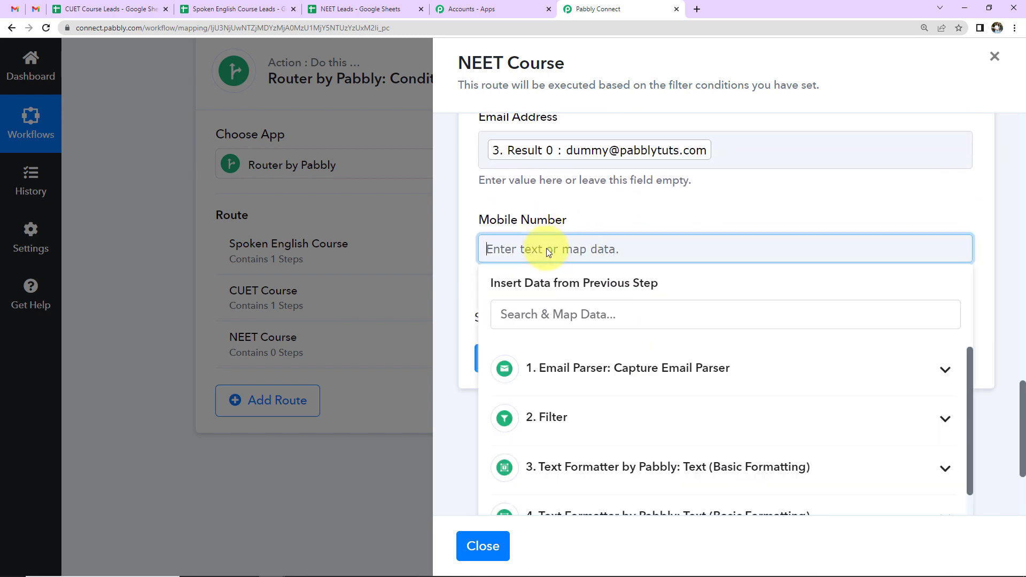
scroll(540, 442, "down", 2)
left_click(541, 452)
scroll(561, 448, "down", 1)
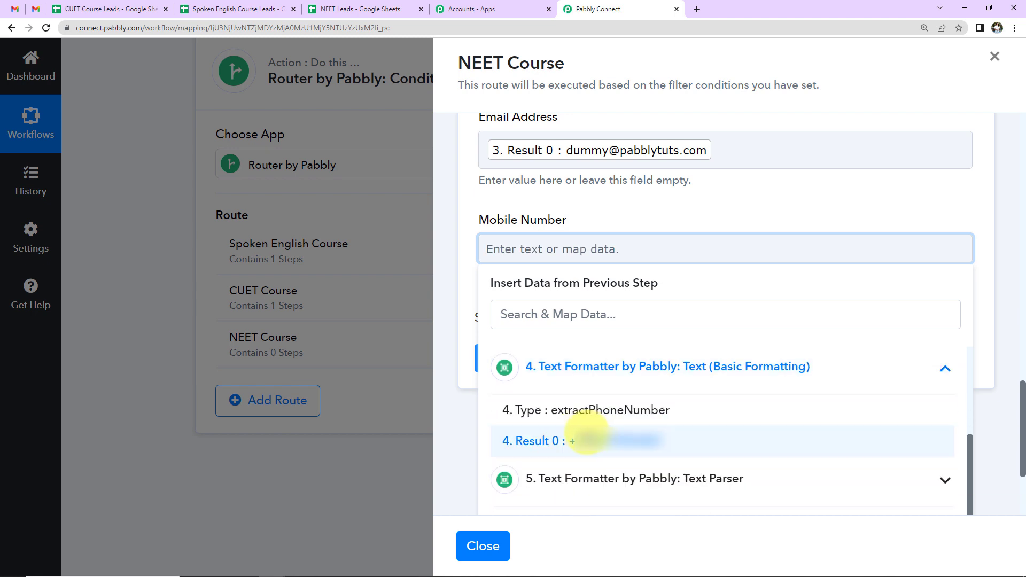
left_click(588, 439)
left_click(698, 309)
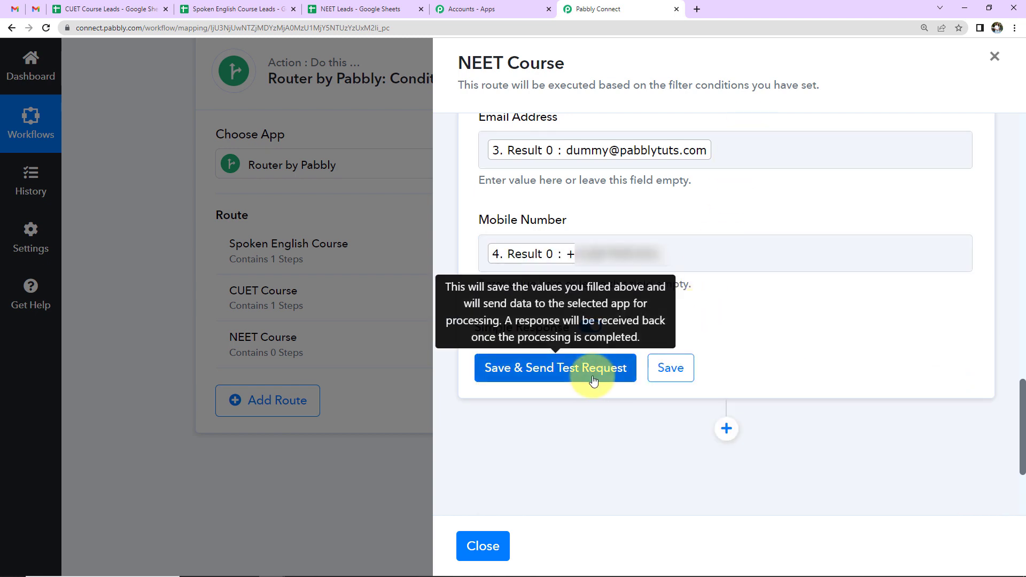
Save the NEET Leads action without a test request and close the NEET Course route
left_click(674, 368)
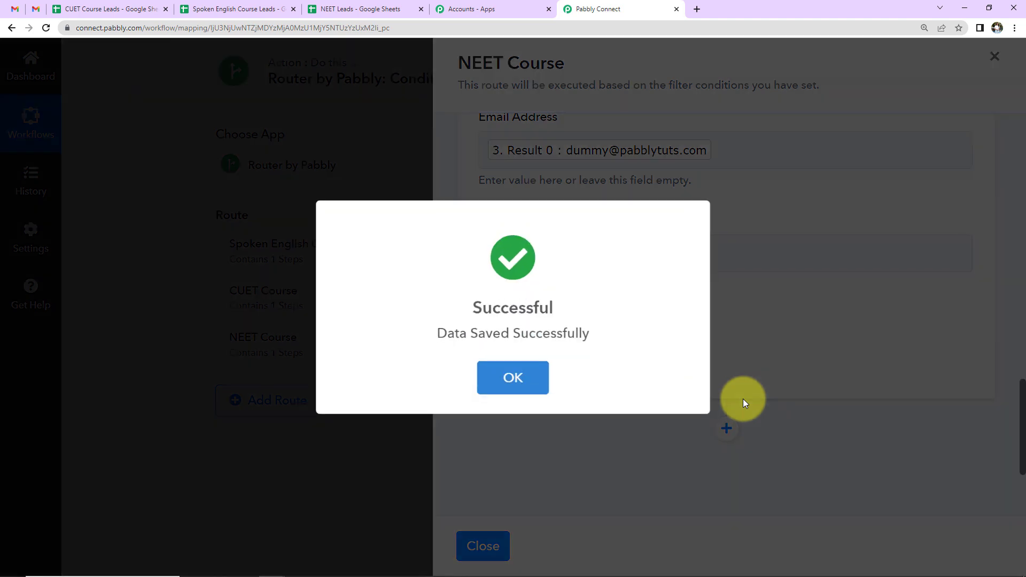
left_click(529, 386)
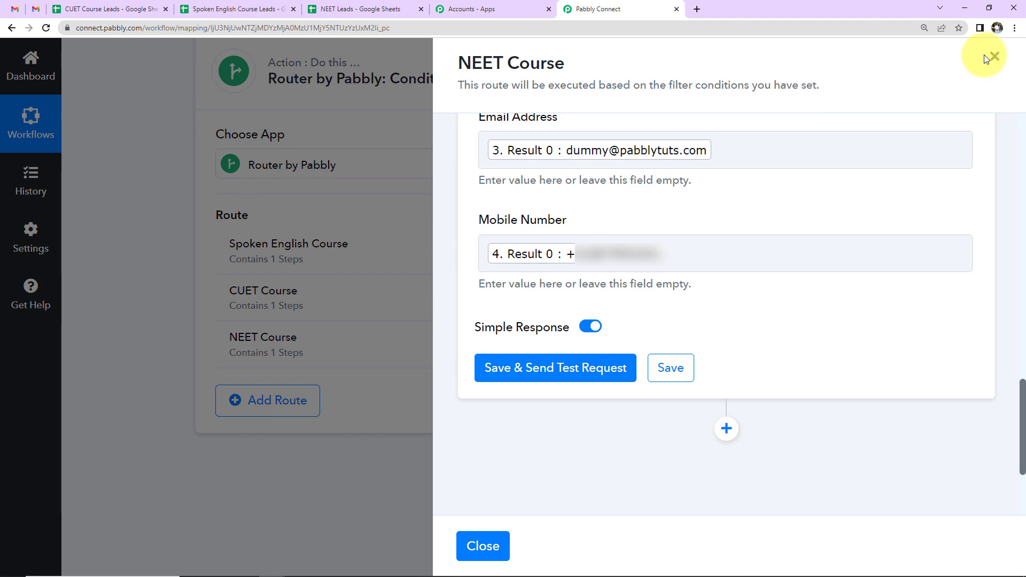
left_click(994, 57)
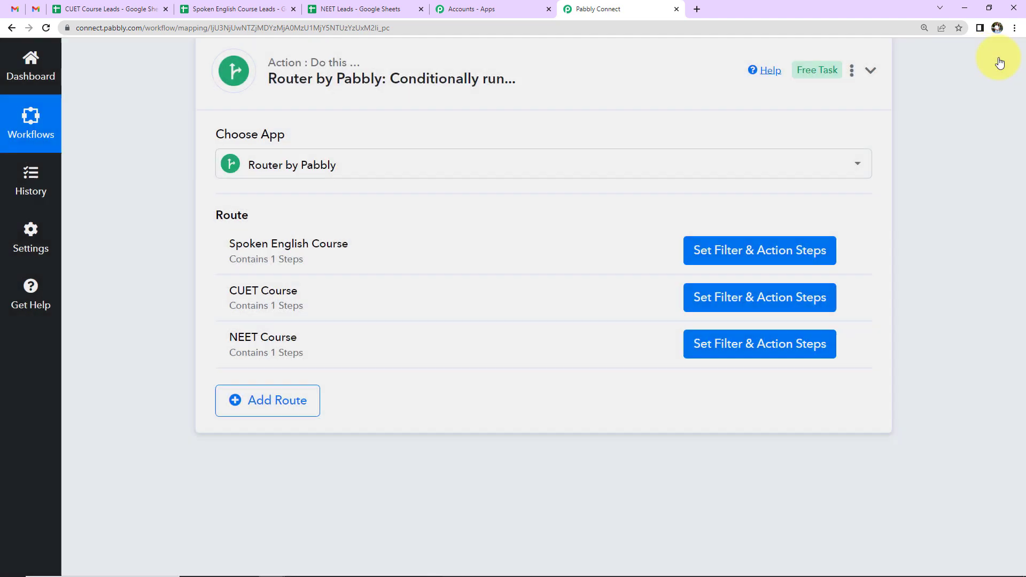
scroll(930, 281, "up", 2)
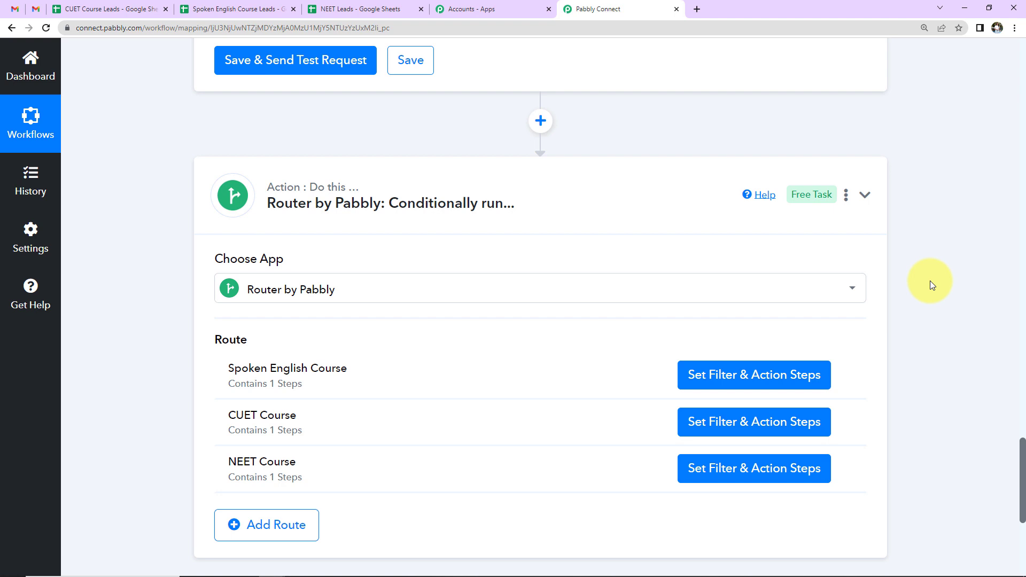
Switch to Gmail and start a new email with the recipient's address and the subject Lead Received
left_click(15, 10)
left_click(146, 122)
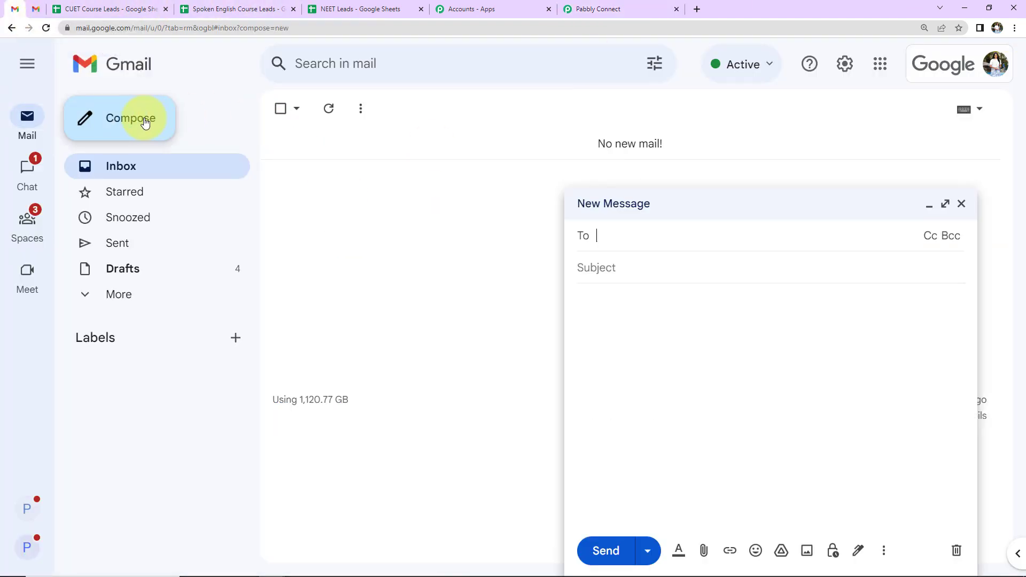
left_click(641, 247)
type("apar")
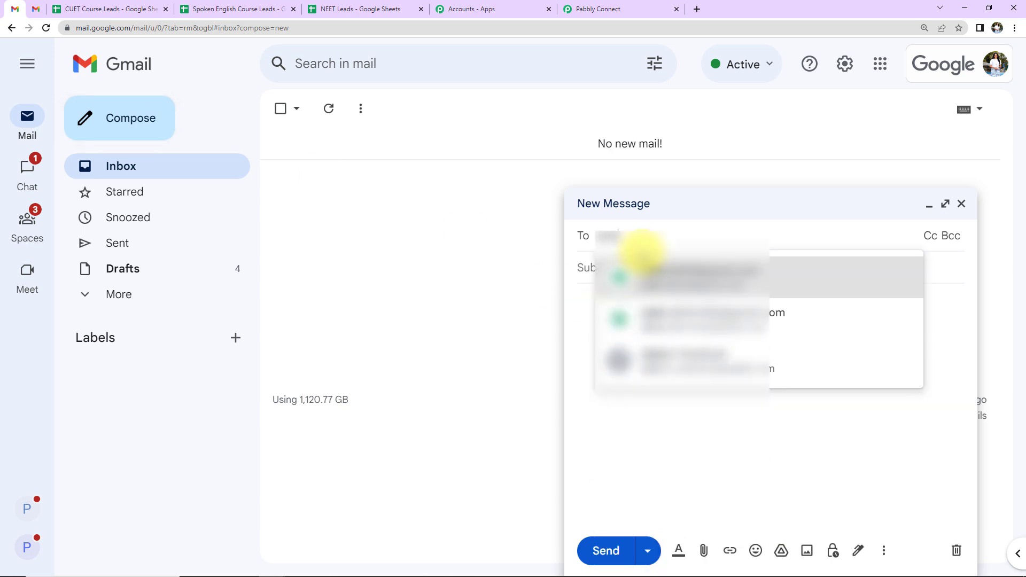
left_click(641, 270)
left_click(642, 279)
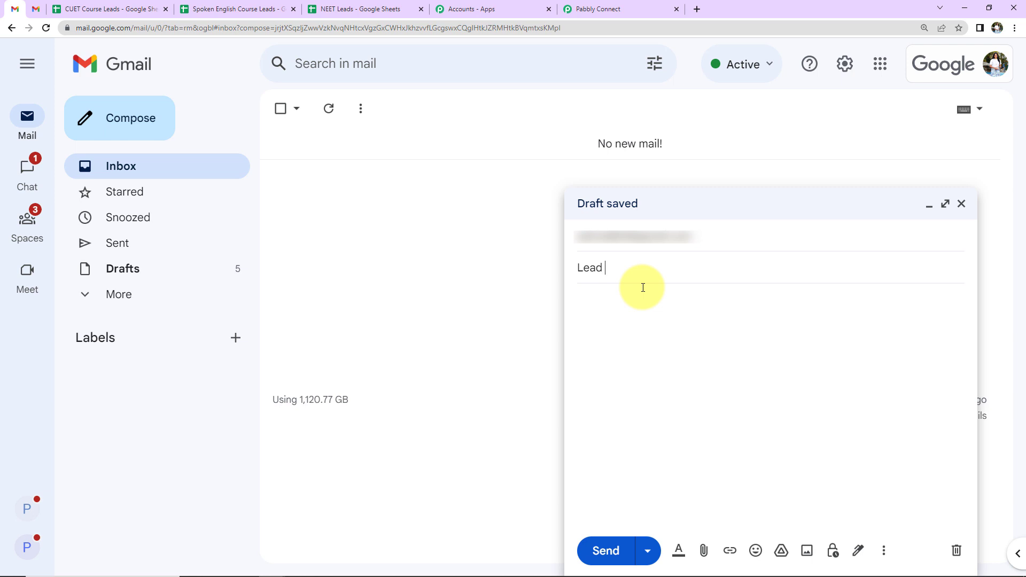
type("Lead Received")
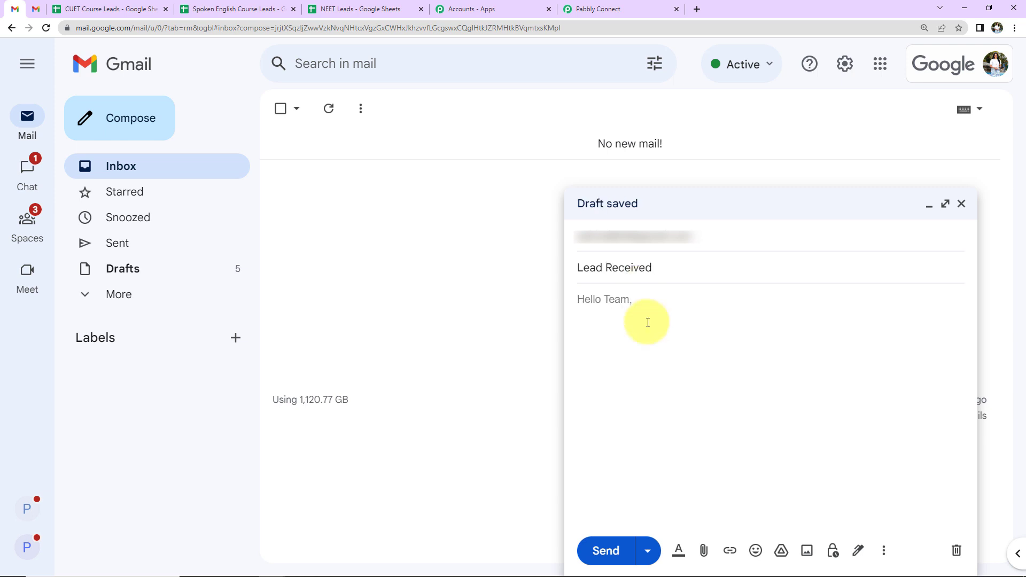
Write a new-lead message to the team with the lead's name, email address, contact number and course CUET, and send it
type("Hello Team, We have received a new lead. Details are:  Name: Email Address: Contact Number: Course:  Regards")
left_click(622, 363)
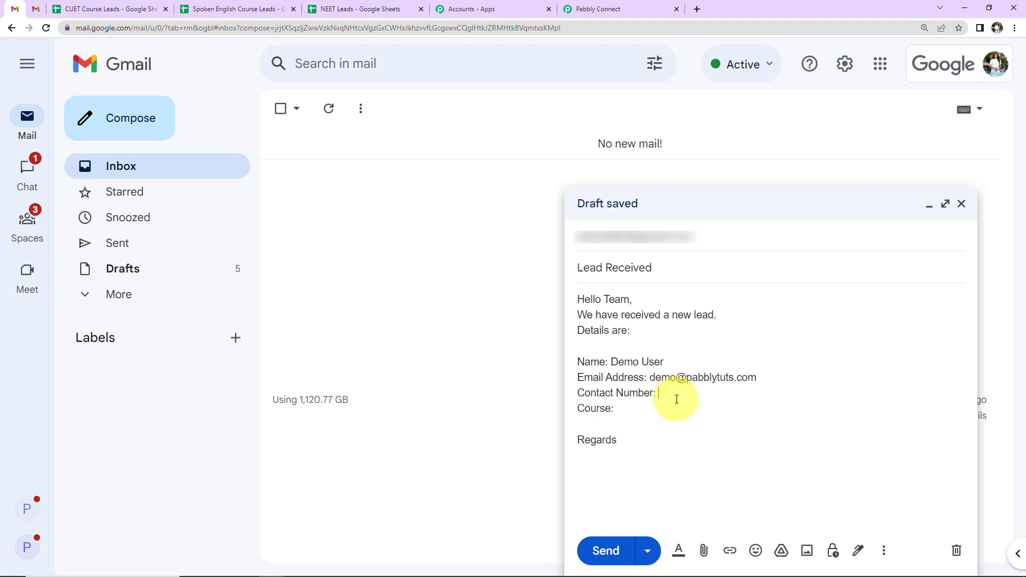
key("ctrl+v")
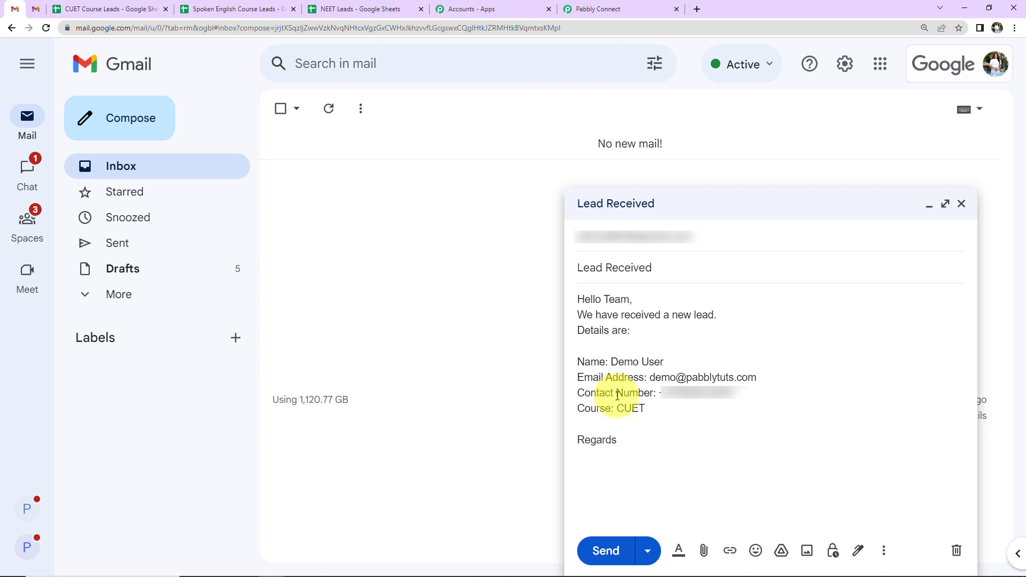
left_click(602, 551)
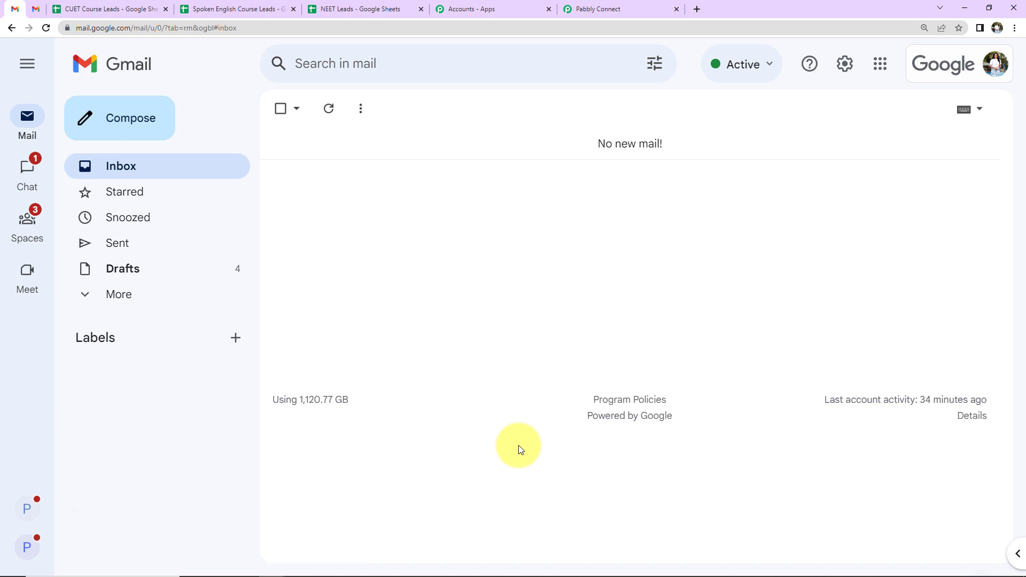
Switch to the CUET Course Leads sheet and set the fill colour of the new lead's row 2 to white
left_click(103, 9)
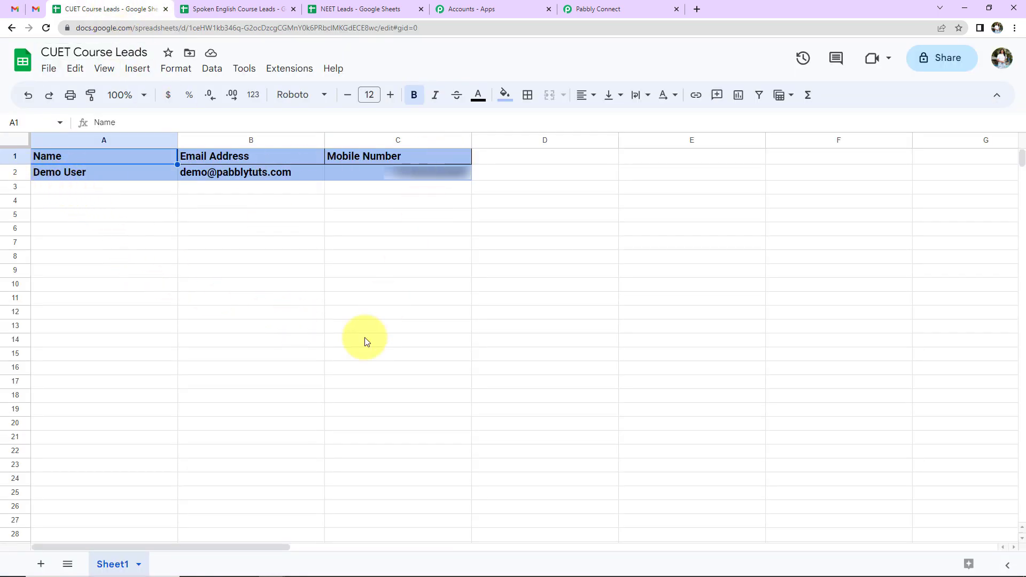
left_click(13, 172, "ctrl")
left_click(505, 97)
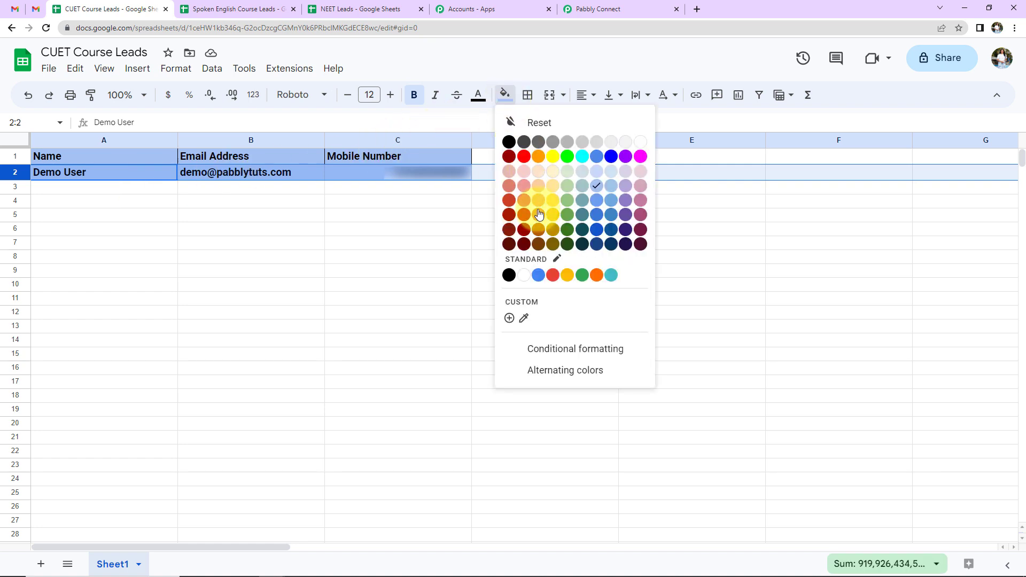
left_click(522, 278)
left_click(445, 315)
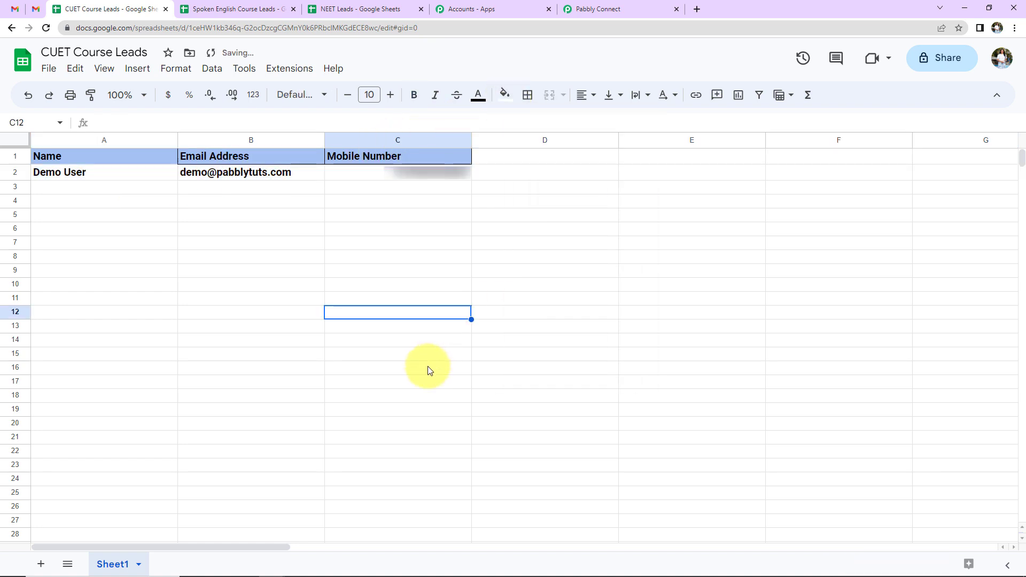
Switch to Pabbly Connect and review the workflow from the Email Parser trigger to the Router's routes, collapsing the Filter and Text Parser steps
left_click(625, 15)
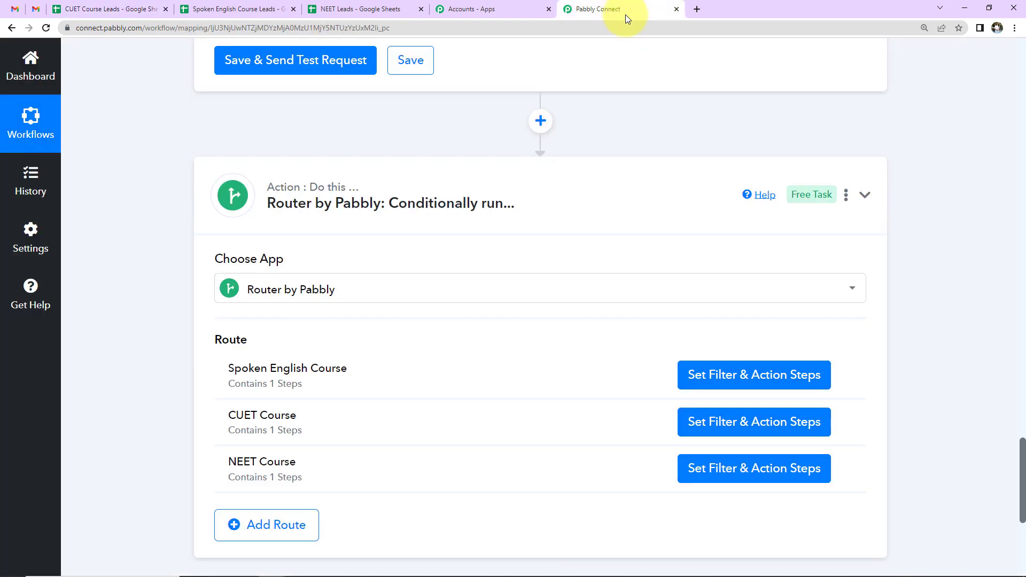
scroll(898, 374, "up", 15)
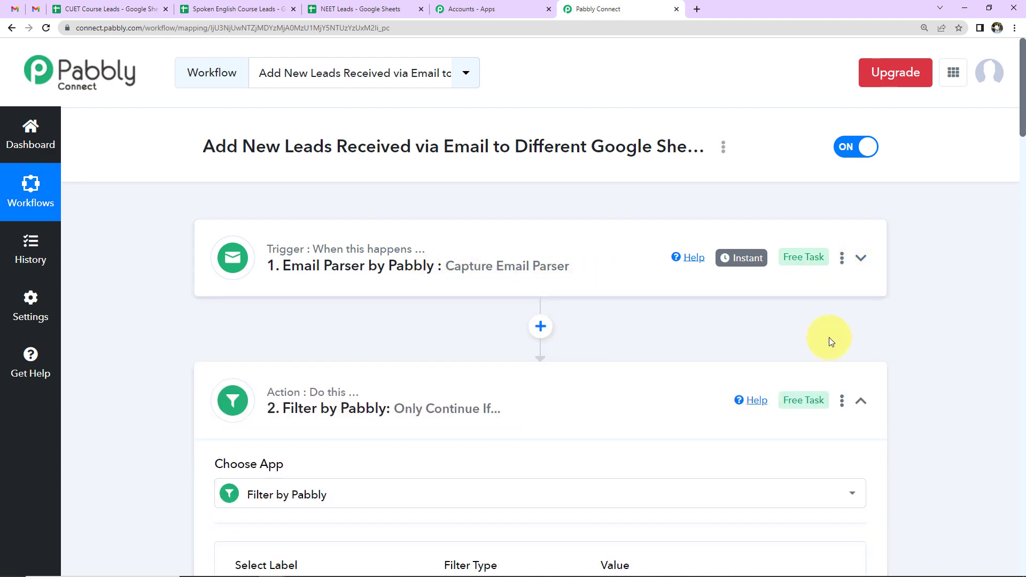
scroll(832, 339, "down", 2)
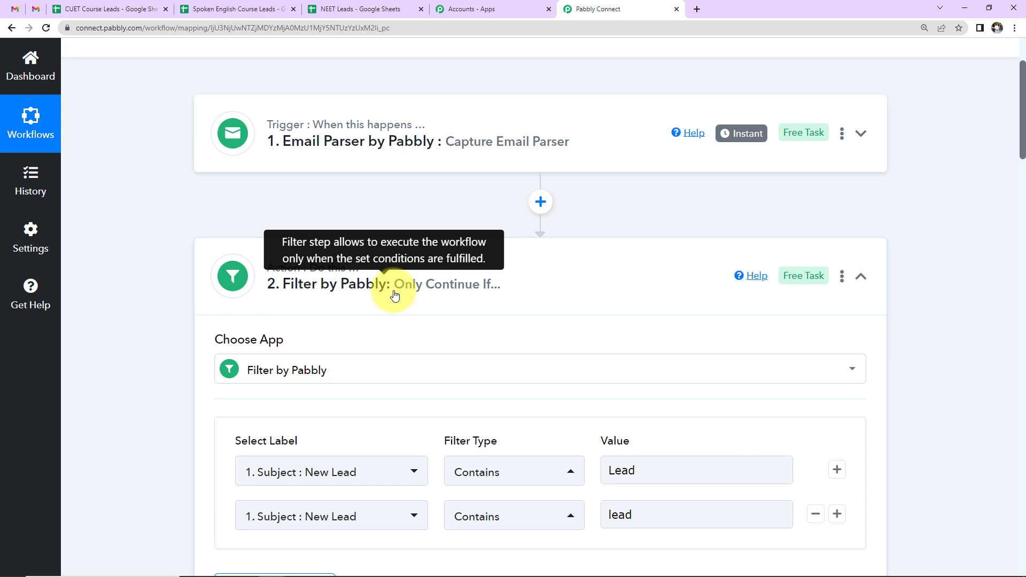
left_click(861, 276)
scroll(891, 340, "down", 2)
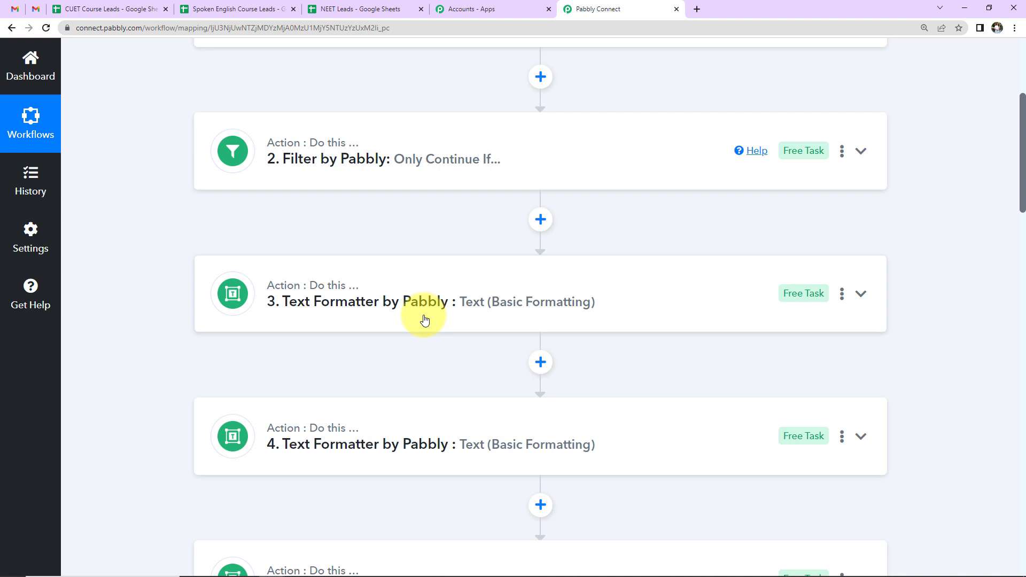
scroll(853, 311, "down", 4)
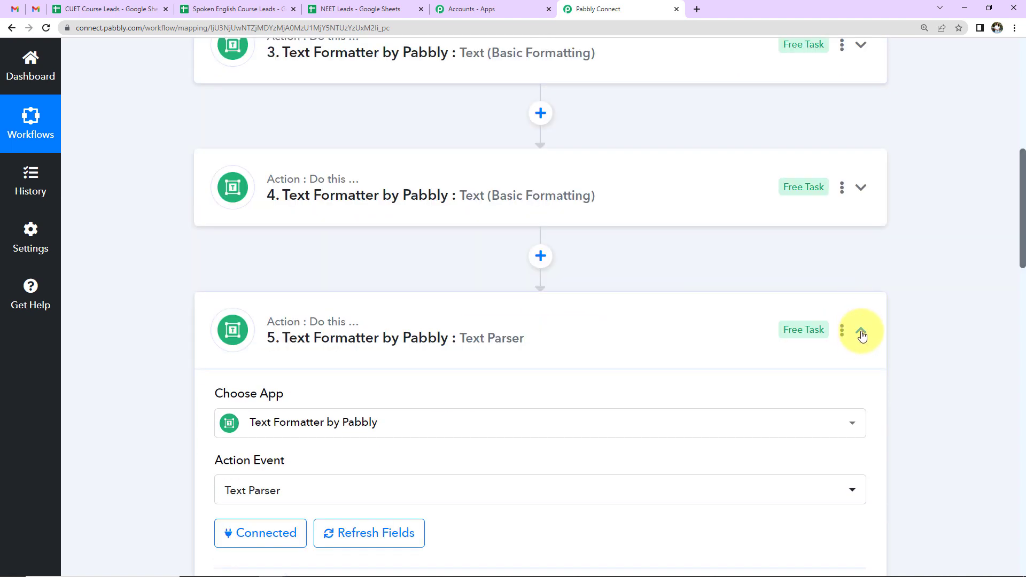
left_click(861, 332)
scroll(909, 337, "down", 4)
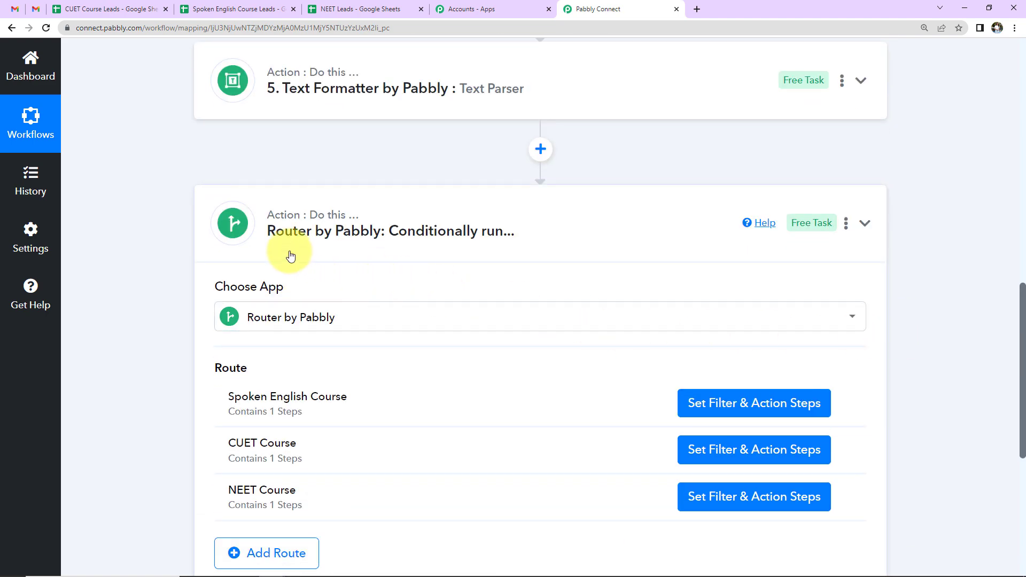
mouse_move(279, 240)
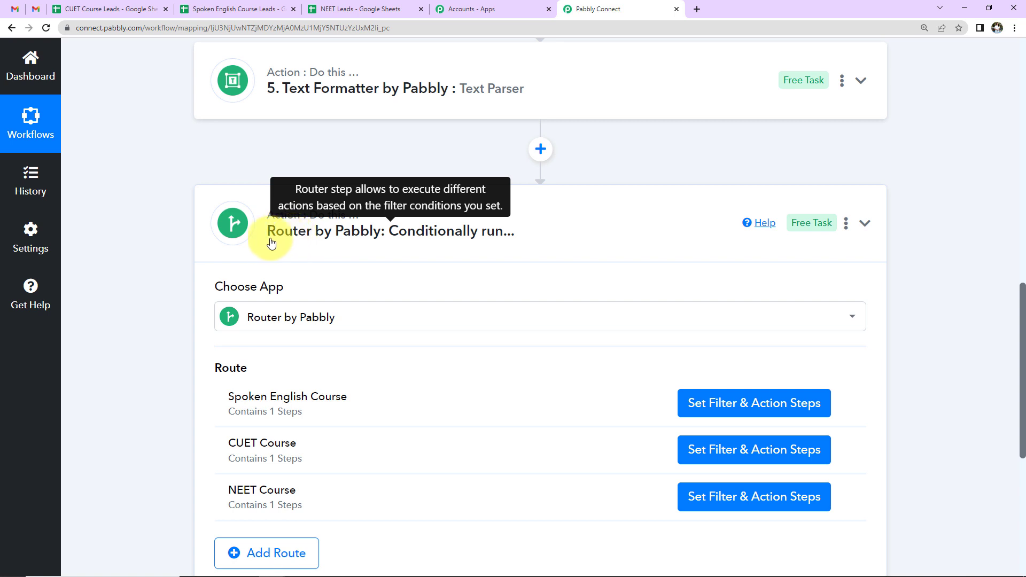
scroll(126, 298, "down", 2)
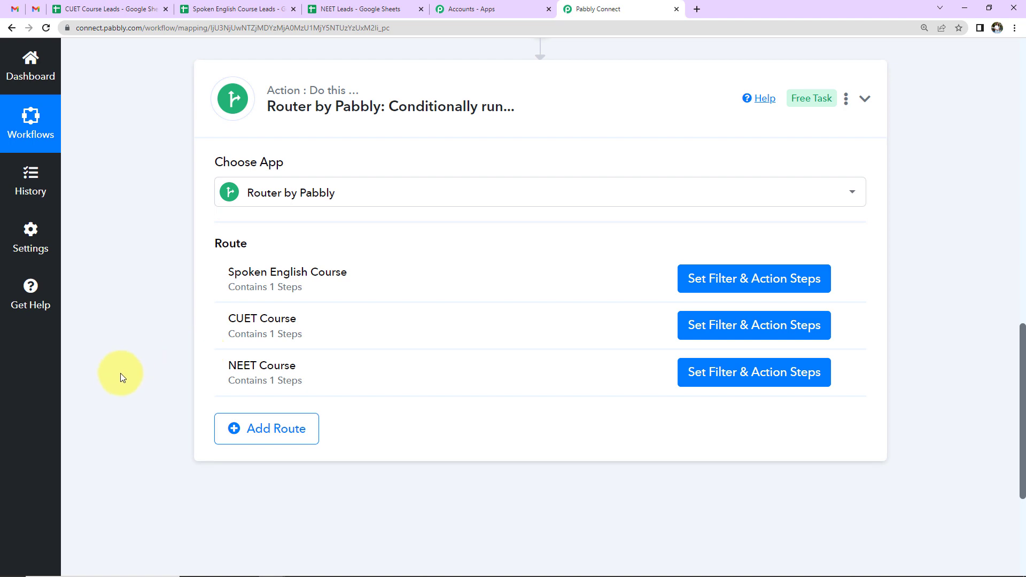
scroll(120, 373, "up", 10)
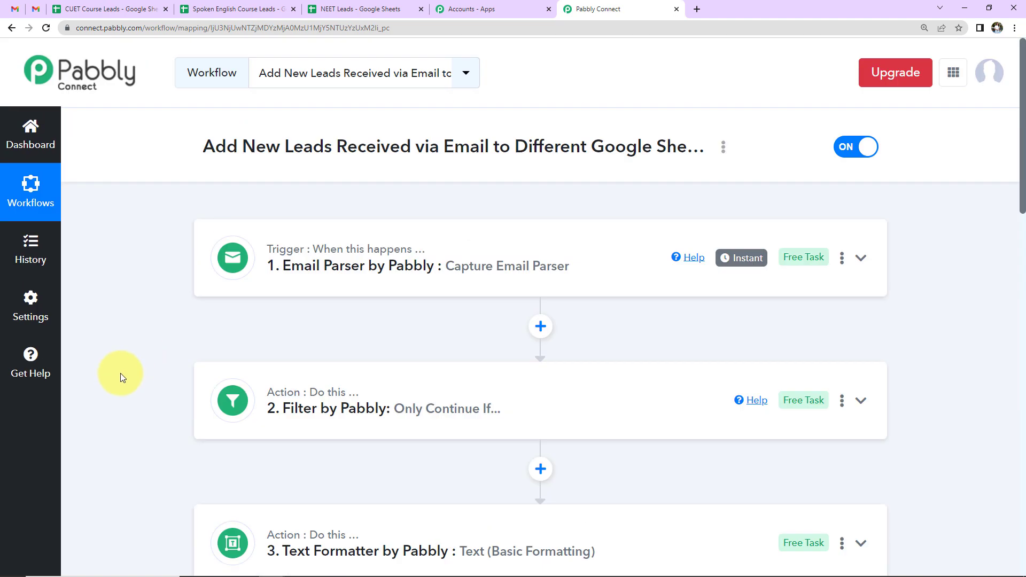